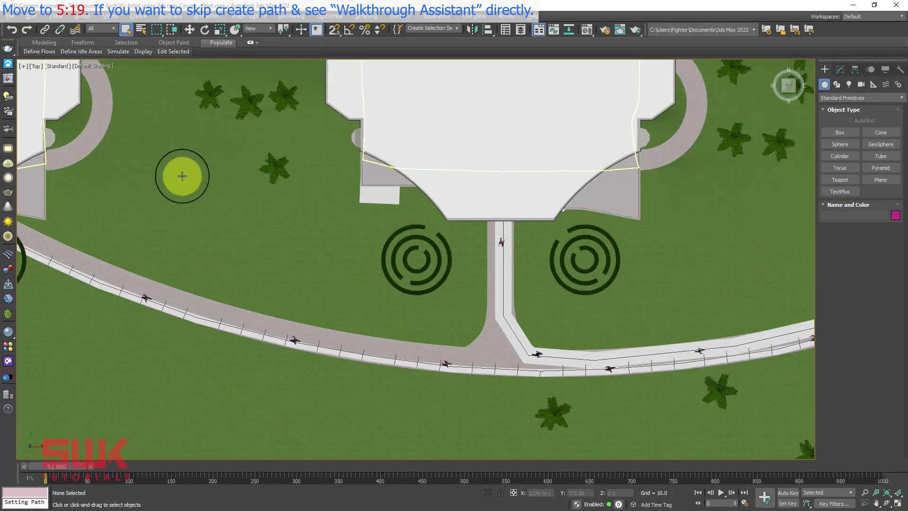
Set the selection filter to Shapes and start Line076 from the left walkway to the junction.
{"action": "left_click", "coordinate": [101, 27]}
{"action": "left_click", "coordinate": [97, 47]}
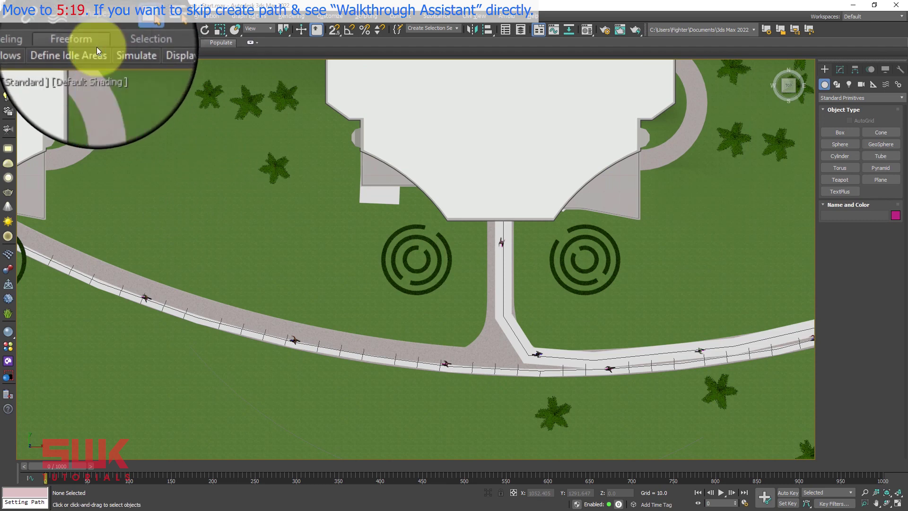
{"action": "left_click", "coordinate": [838, 85]}
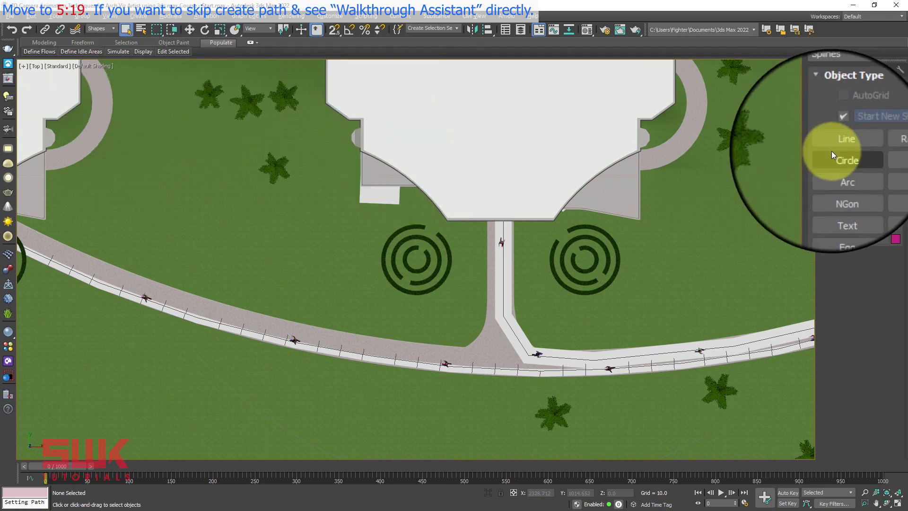
{"action": "left_click", "coordinate": [839, 144]}
{"action": "middle_click_drag", "start_coordinate": [373, 382], "coordinate": [209, 314]}
{"action": "scroll", "coordinate": [251, 323], "scroll_direction": "up", "scroll_amount": 3}
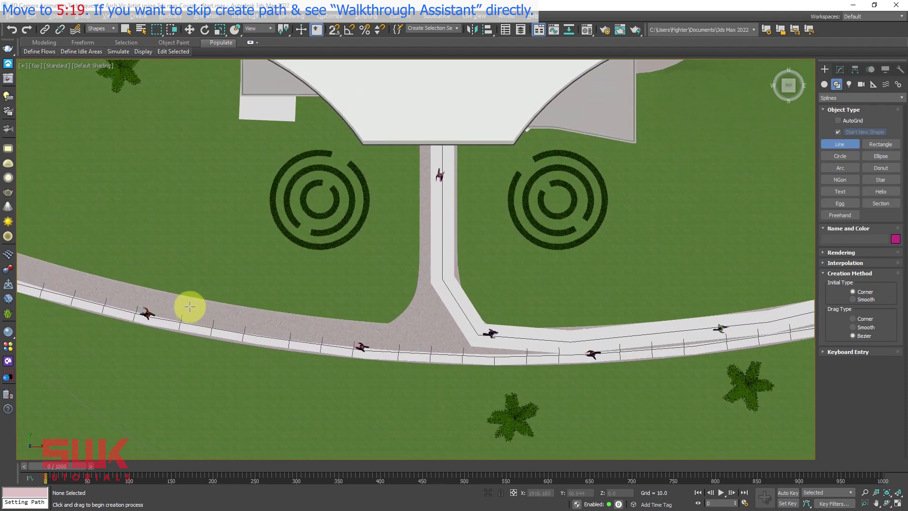
{"action": "scroll", "coordinate": [172, 304], "scroll_direction": "up", "scroll_amount": 2}
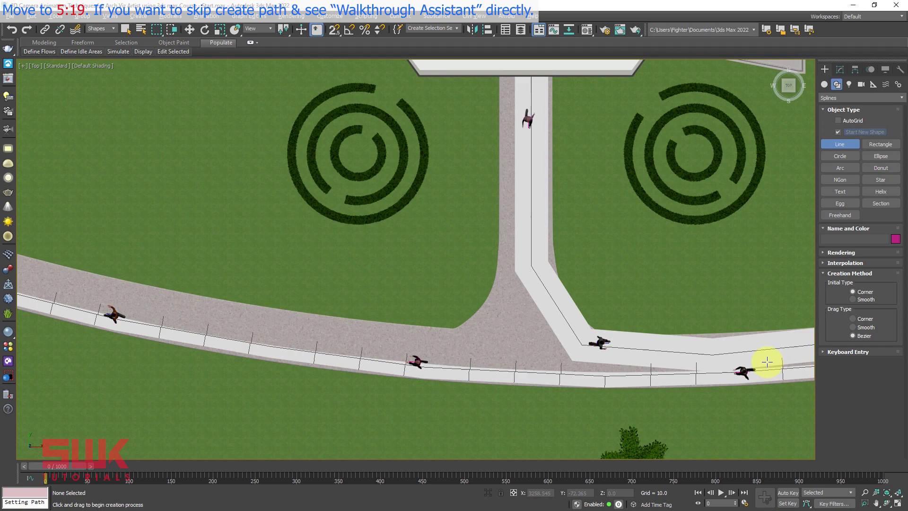
{"action": "left_click", "coordinate": [128, 291]}
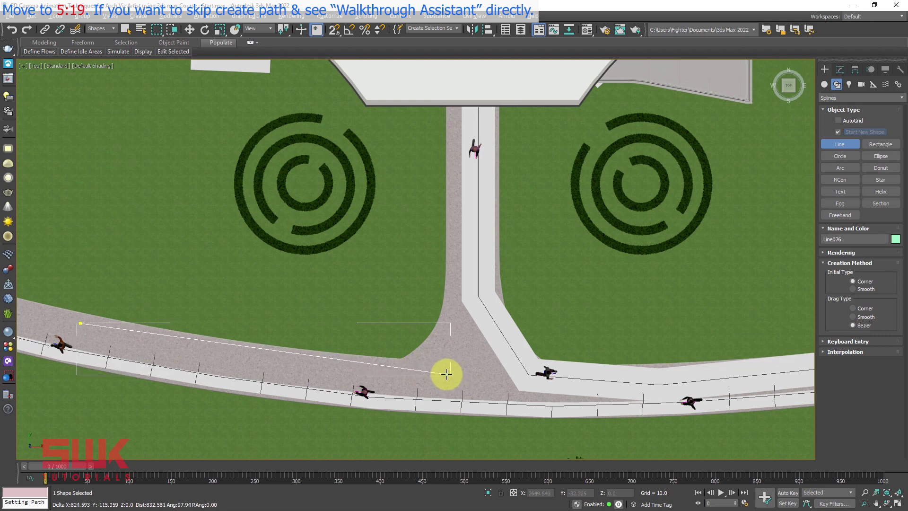
{"action": "left_click", "coordinate": [452, 350]}
Continue the line up the central path past the house corner and curved drive, then finish it.
{"action": "middle_click_drag", "start_coordinate": [462, 257], "coordinate": [448, 316]}
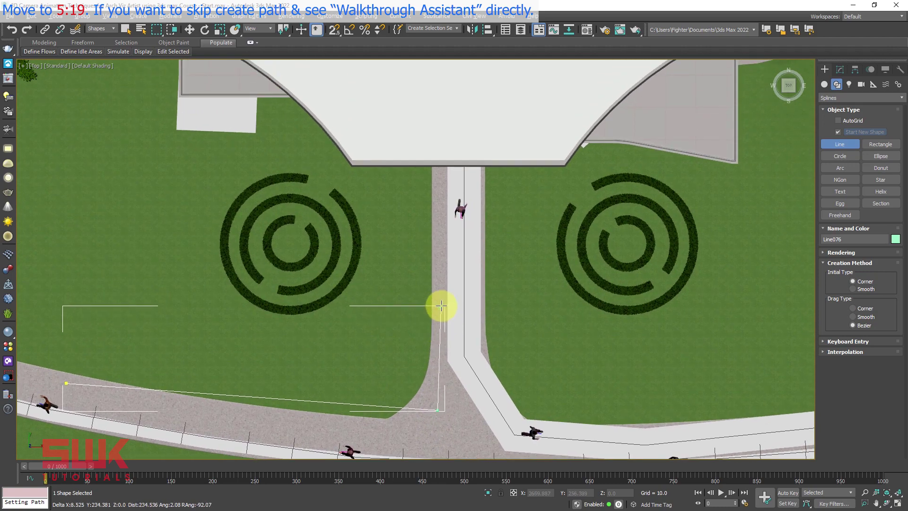
{"action": "key", "text": "F3"}
{"action": "scroll", "coordinate": [450, 152], "scroll_direction": "down", "scroll_amount": 1}
{"action": "middle_click_drag", "start_coordinate": [450, 141], "coordinate": [405, 237]}
{"action": "scroll", "coordinate": [405, 161], "scroll_direction": "up", "scroll_amount": 1}
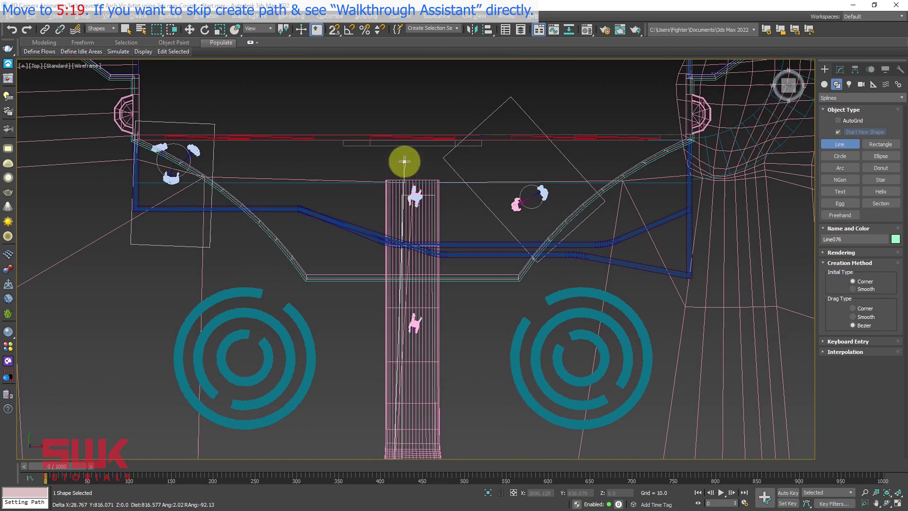
{"action": "left_click", "coordinate": [409, 158]}
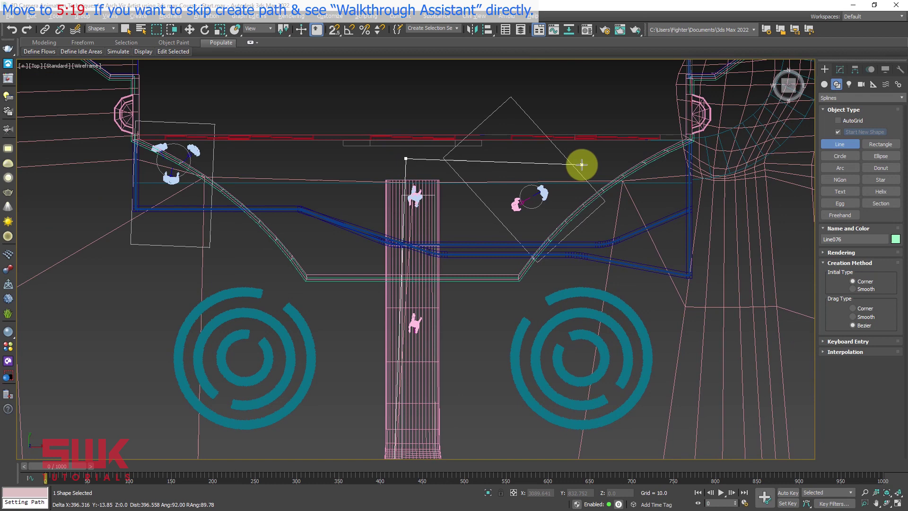
{"action": "mouse_move", "coordinate": [653, 159]}
{"action": "middle_mouse_down"}
{"action": "mouse_move", "coordinate": [475, 181]}
{"action": "mouse_move", "coordinate": [360, 309]}
{"action": "middle_mouse_up"}
{"action": "left_click", "coordinate": [514, 177]}
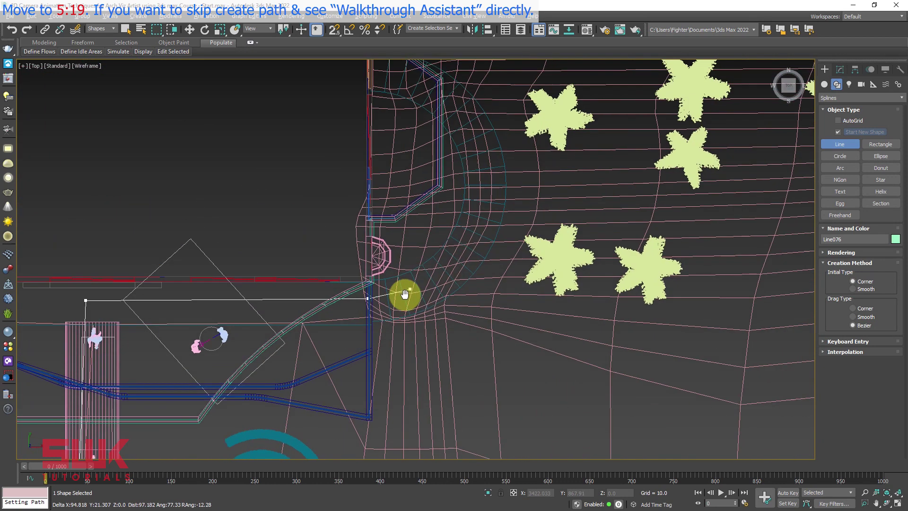
{"action": "left_click", "coordinate": [476, 198]}
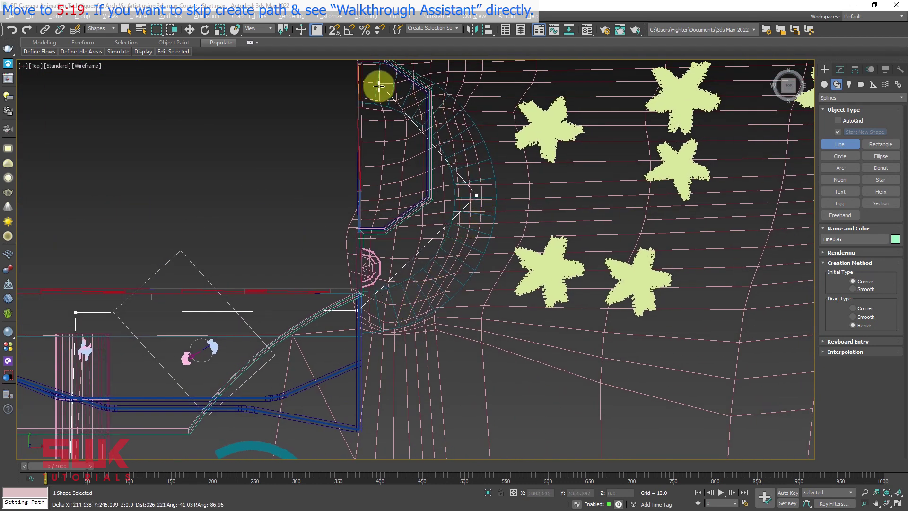
{"action": "middle_click_drag", "start_coordinate": [373, 91], "coordinate": [361, 176]}
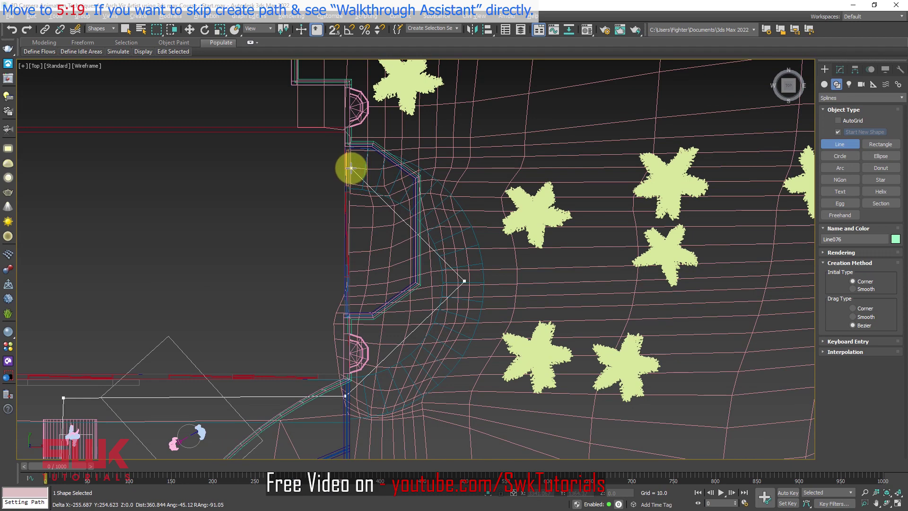
{"action": "left_click", "coordinate": [354, 167]}
{"action": "right_click", "coordinate": [354, 167]}
Return to shaded view and Move mode, centred back on the path junction.
{"action": "key", "text": "F3"}
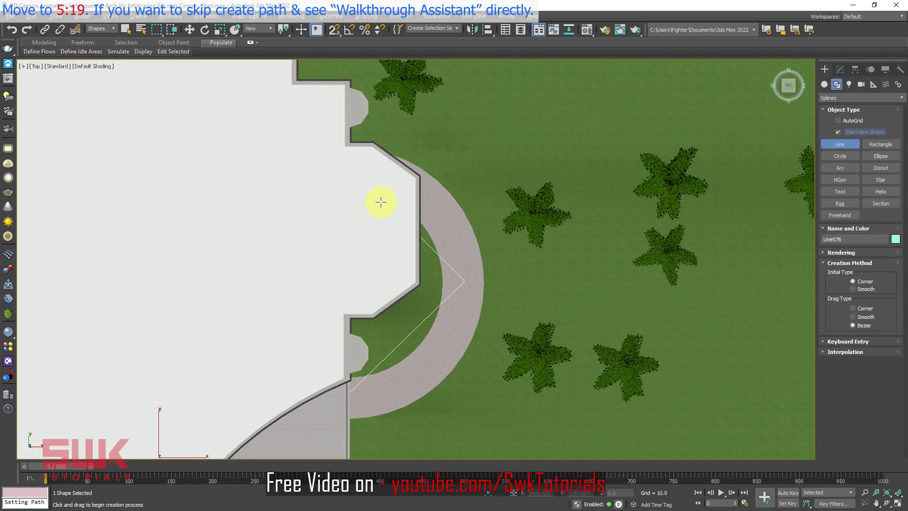
{"action": "scroll", "coordinate": [379, 201], "scroll_direction": "down", "scroll_amount": 5}
{"action": "middle_click_drag", "start_coordinate": [434, 162], "coordinate": [427, 225]}
{"action": "scroll", "coordinate": [427, 225], "scroll_direction": "up", "scroll_amount": 5}
{"action": "scroll", "coordinate": [411, 229], "scroll_direction": "up", "scroll_amount": 2}
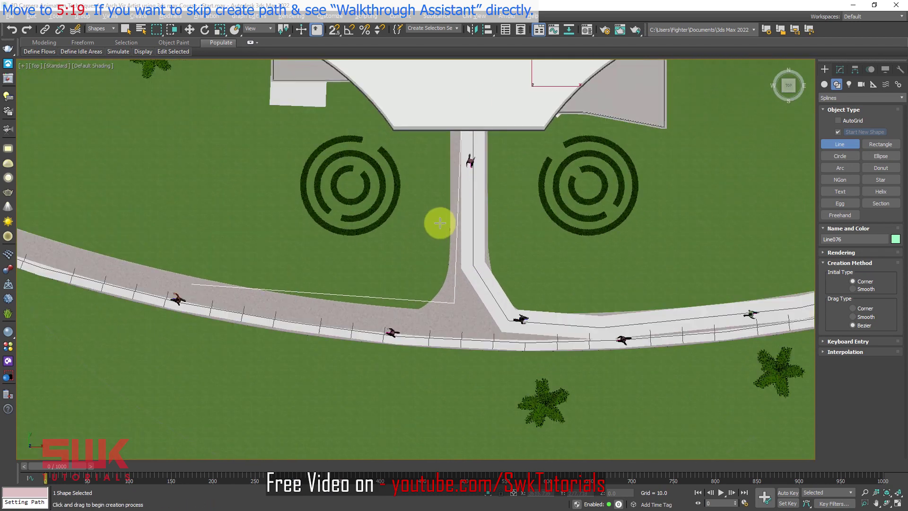
{"action": "key", "text": "w"}
{"action": "scroll", "coordinate": [435, 217], "scroll_direction": "up", "scroll_amount": 1}
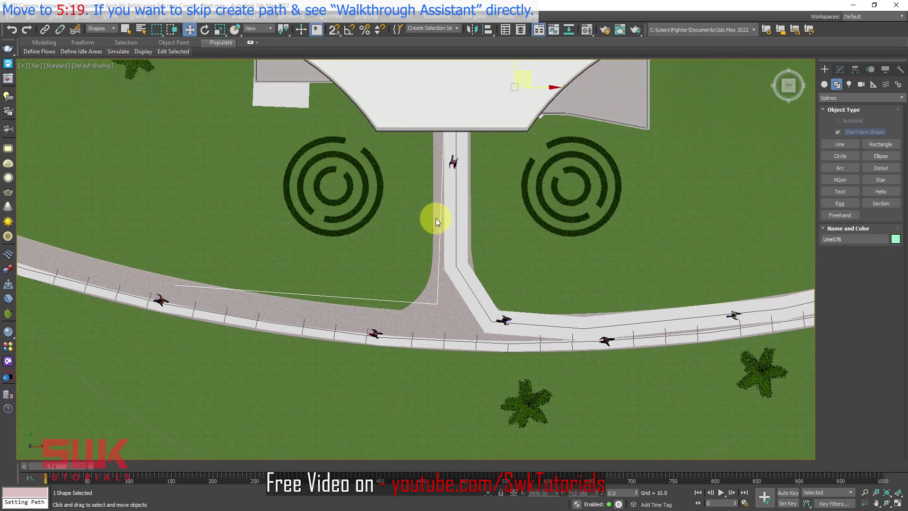
{"action": "scroll", "coordinate": [435, 217], "scroll_direction": "up", "scroll_amount": 2}
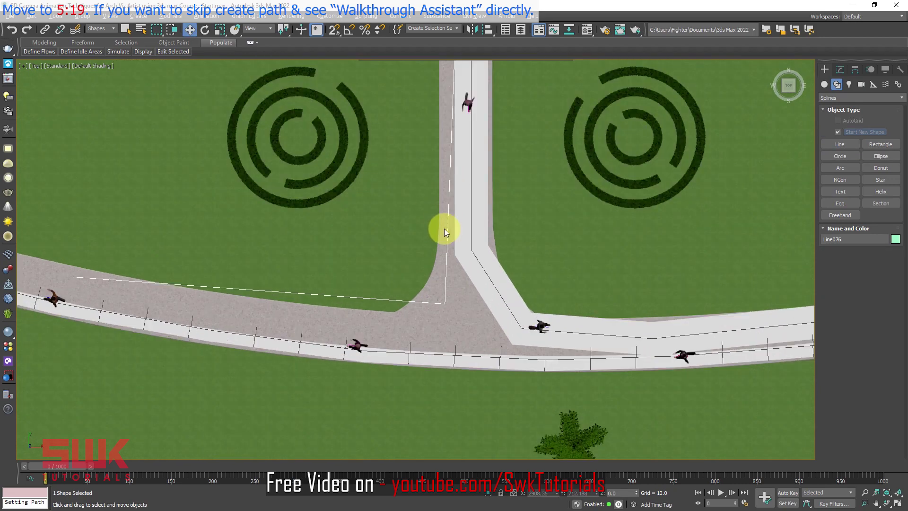
Show Line076's properties in the Modify panel and enter Vertex sub-object level.
{"action": "left_click", "coordinate": [837, 69]}
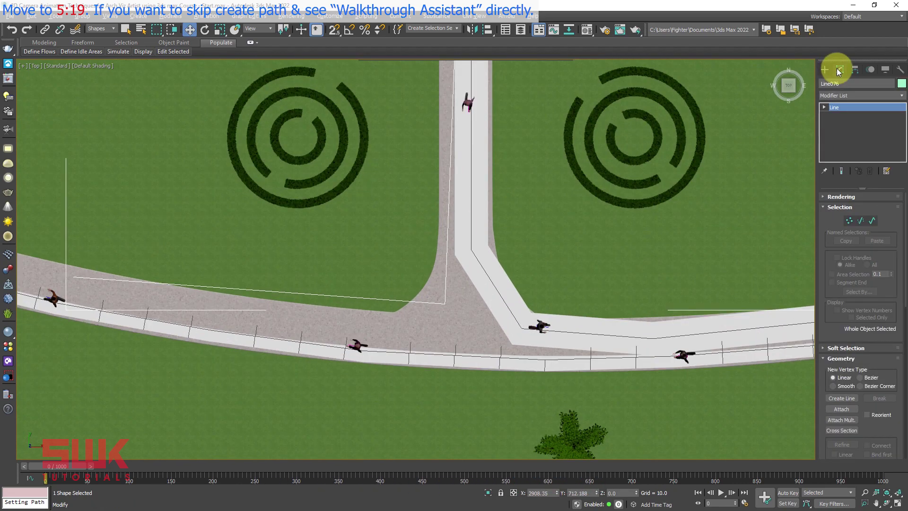
{"action": "left_click", "coordinate": [824, 208]}
{"action": "left_click", "coordinate": [824, 228]}
{"action": "left_click", "coordinate": [824, 239]}
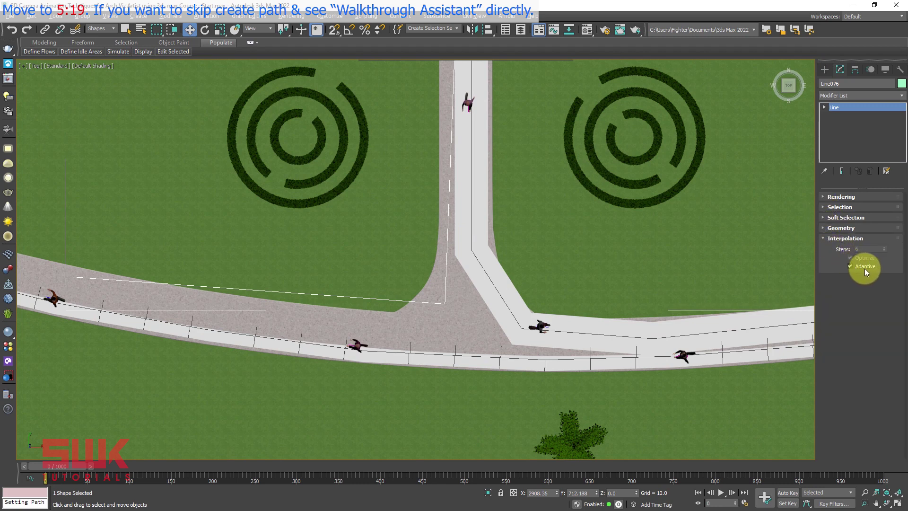
{"action": "left_click", "coordinate": [824, 108]}
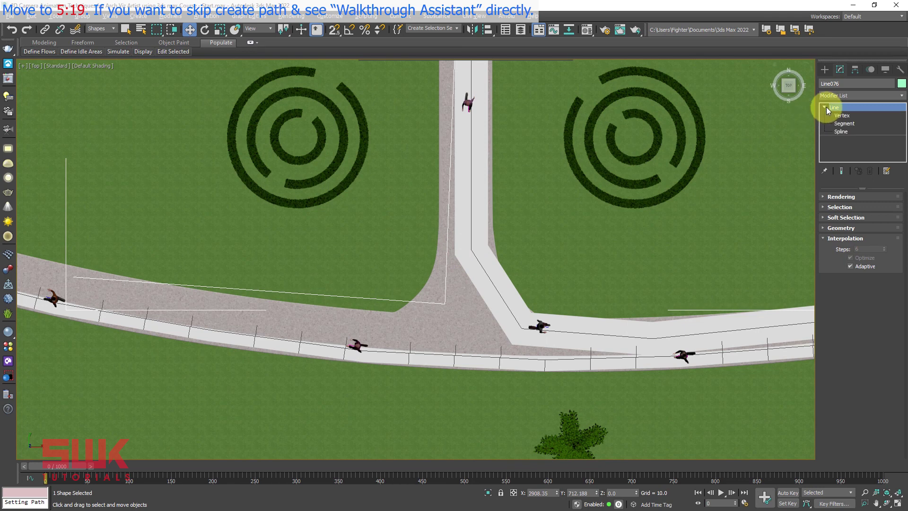
{"action": "left_click", "coordinate": [845, 115]}
Make the start vertex Bezier and bend the first segment along the walkway.
{"action": "middle_click_drag", "start_coordinate": [117, 251], "coordinate": [124, 250]}
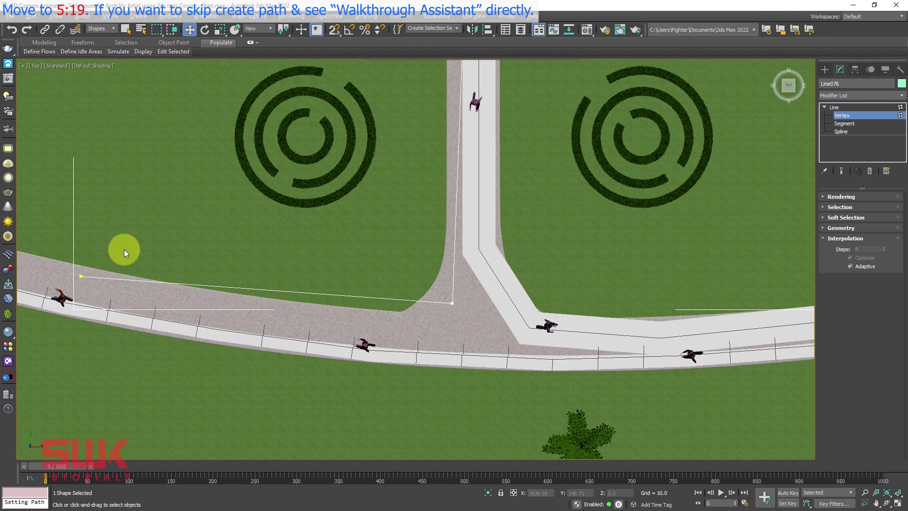
{"action": "right_click", "coordinate": [107, 285]}
{"action": "left_click", "coordinate": [97, 229]}
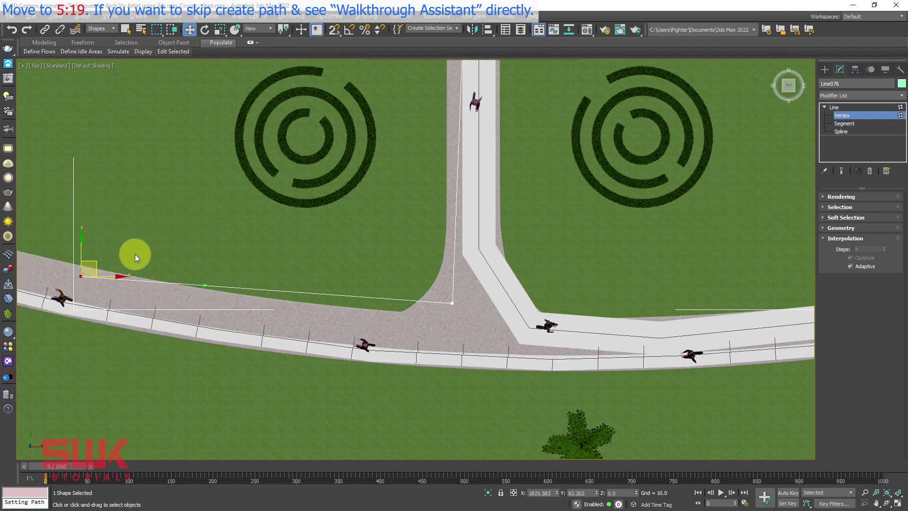
{"action": "left_click_drag", "start_coordinate": [198, 292], "coordinate": [188, 302]}
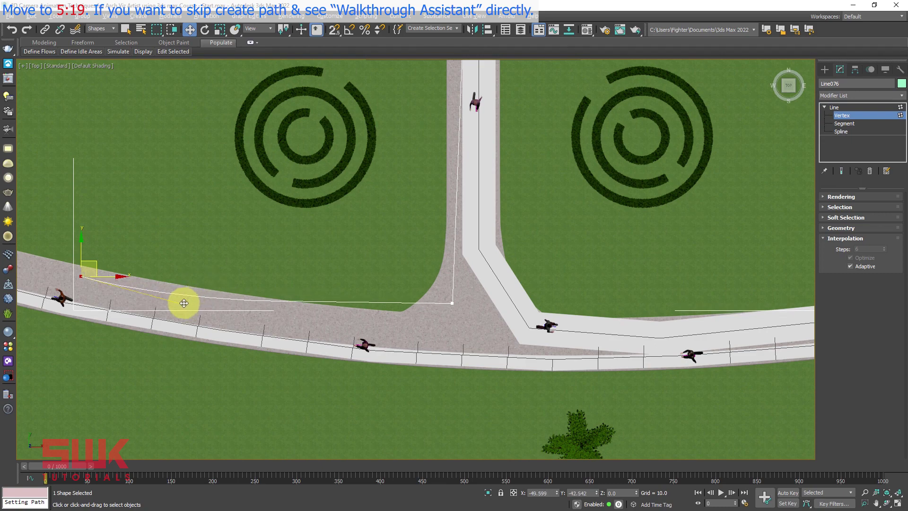
Insert a new point midway along the first segment and move it onto the walkway.
{"action": "left_click_drag", "start_coordinate": [577, 377], "coordinate": [579, 374]}
{"action": "scroll", "coordinate": [613, 224], "scroll_direction": "up", "scroll_amount": 3}
{"action": "scroll", "coordinate": [617, 226], "scroll_direction": "down", "scroll_amount": 1}
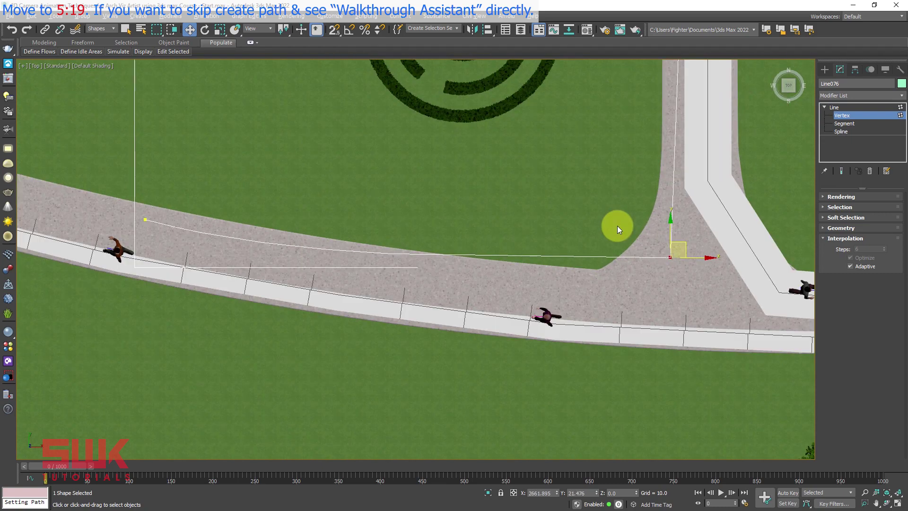
{"action": "right_click", "coordinate": [554, 216]}
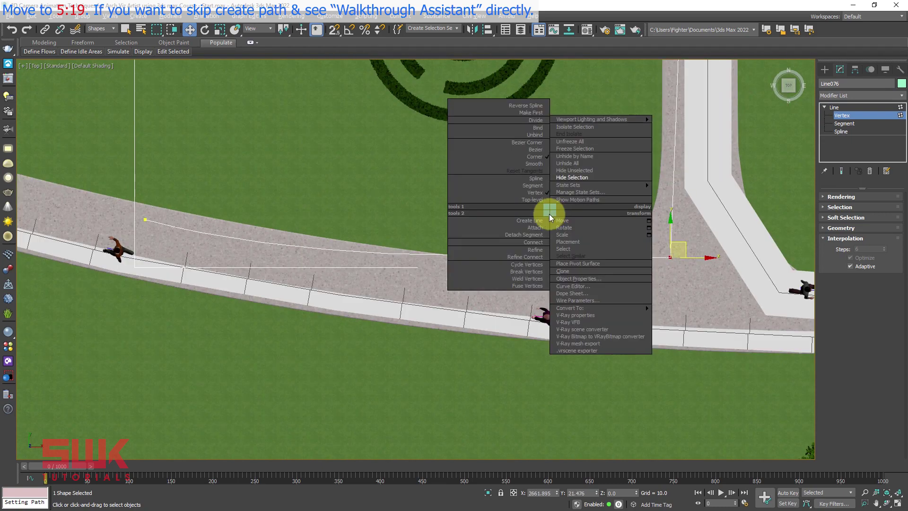
{"action": "left_click", "coordinate": [531, 242]}
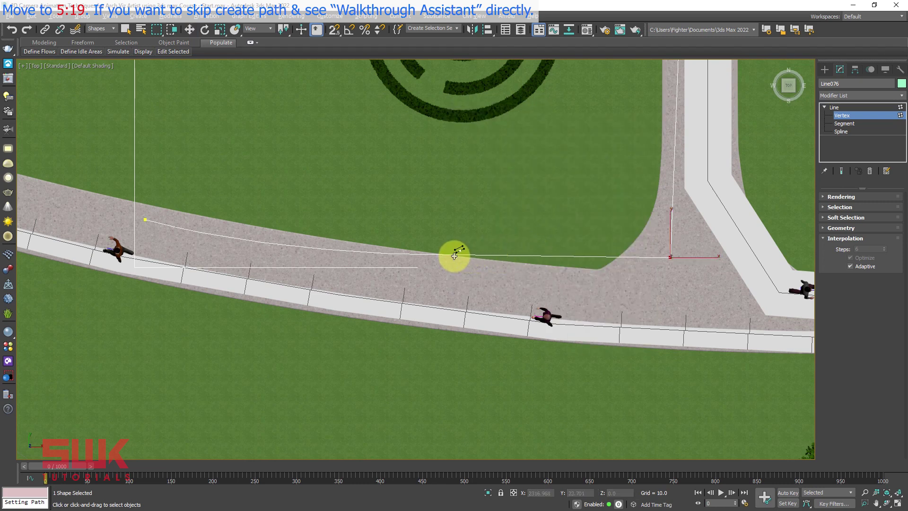
{"action": "left_click", "coordinate": [413, 257]}
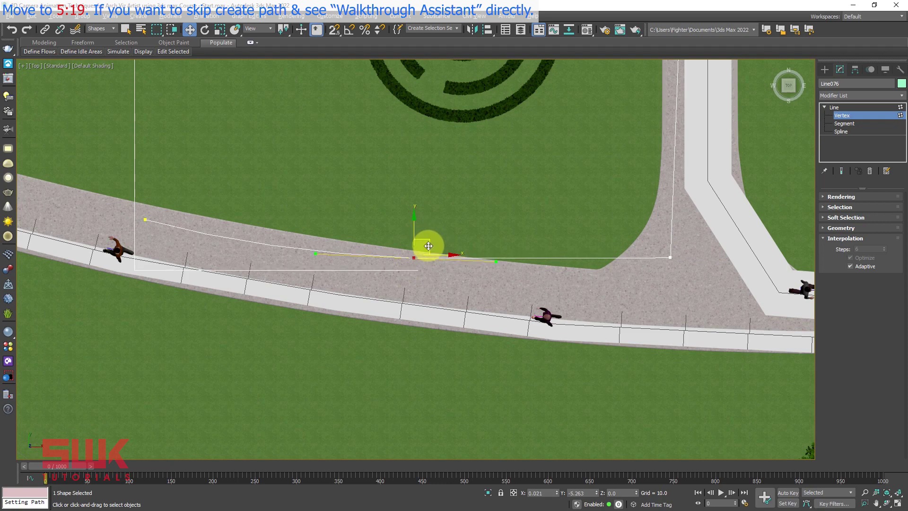
{"action": "left_click_drag", "start_coordinate": [428, 246], "coordinate": [430, 251]}
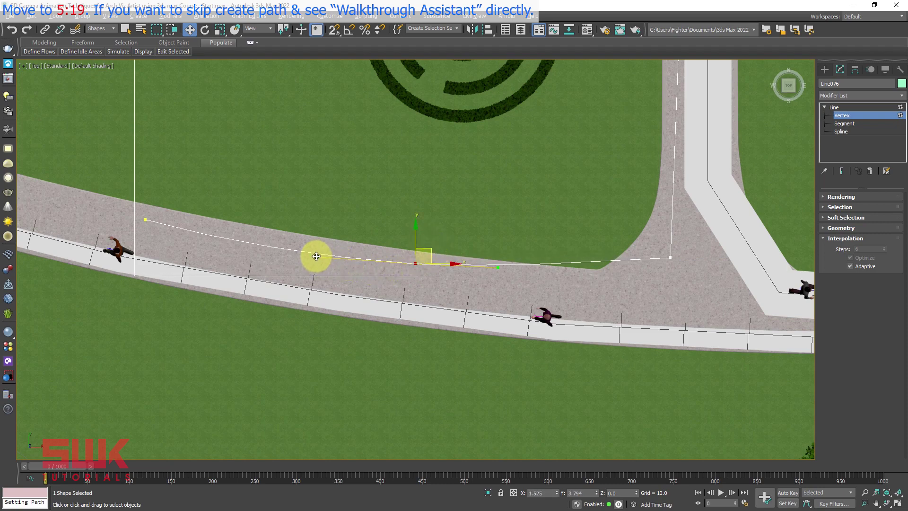
Make the new point a Bezier Corner, reset its tangents and reshape the curve.
{"action": "right_click", "coordinate": [497, 274]}
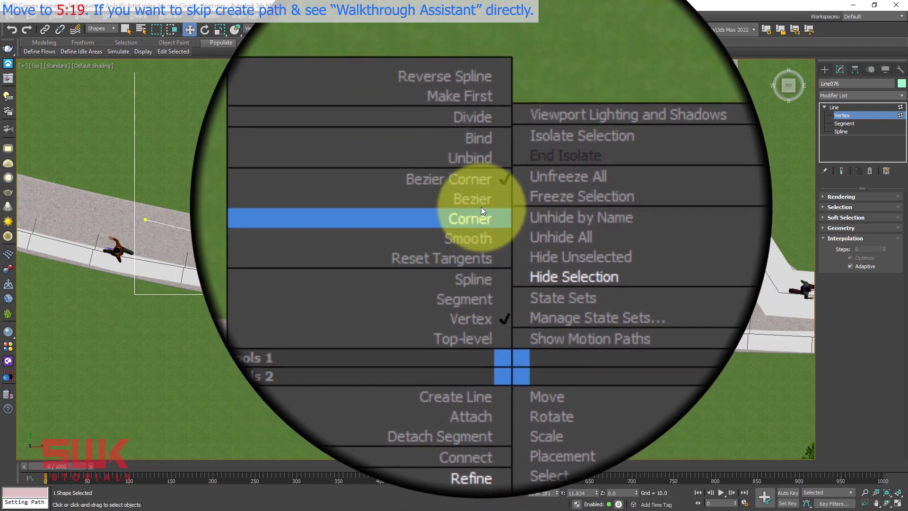
{"action": "left_click", "coordinate": [481, 206]}
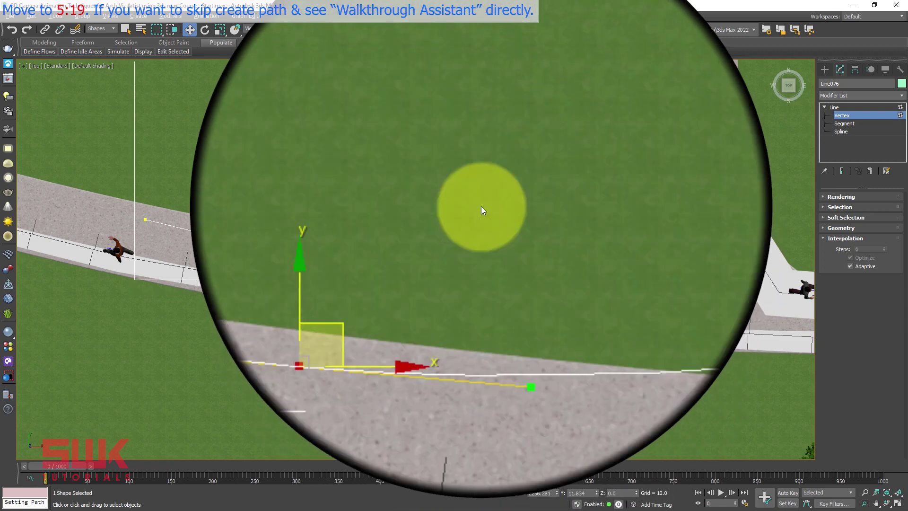
{"action": "right_click", "coordinate": [464, 243]}
{"action": "left_click", "coordinate": [448, 202]}
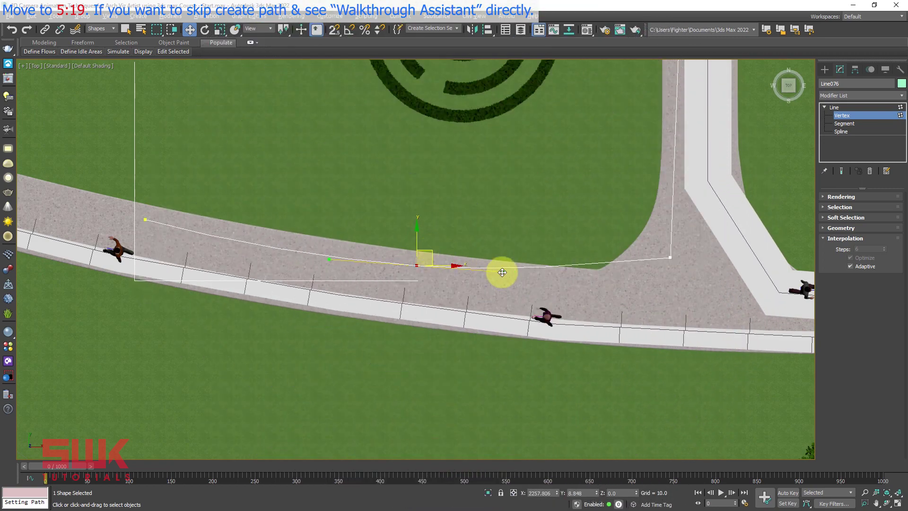
{"action": "left_click_drag", "start_coordinate": [502, 272], "coordinate": [505, 277]}
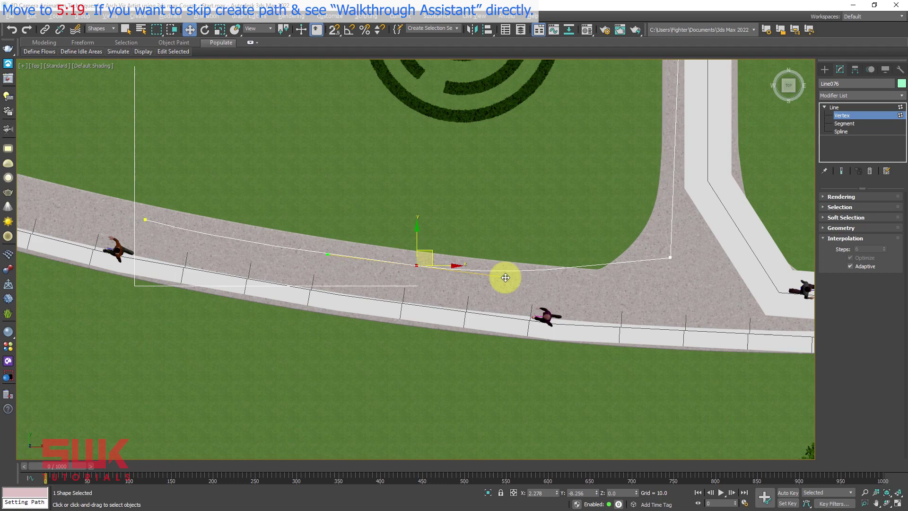
Change the curve type of the vertex at the path corner near the garden.
{"action": "middle_click_drag", "start_coordinate": [556, 229], "coordinate": [489, 325]}
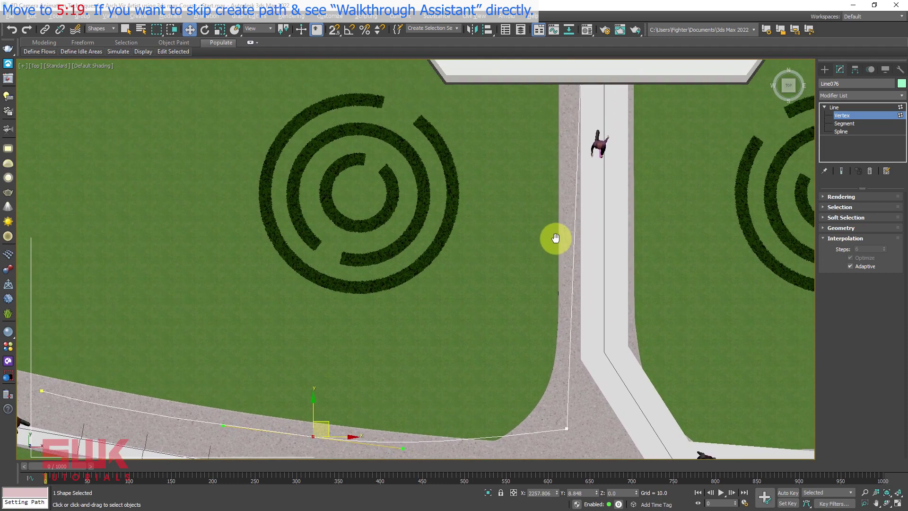
{"action": "middle_click_drag", "start_coordinate": [555, 238], "coordinate": [548, 189]}
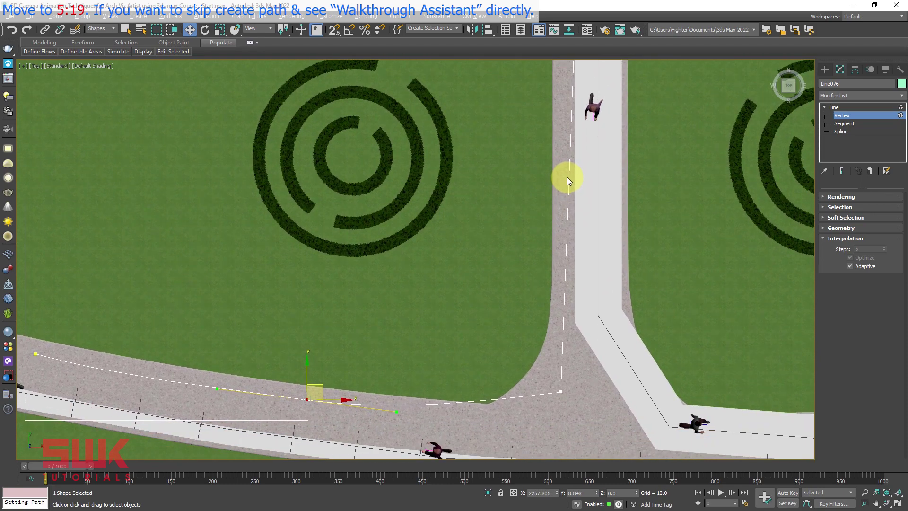
{"action": "right_click", "coordinate": [567, 177]}
{"action": "left_click", "coordinate": [549, 209]}
{"action": "middle_click_drag", "start_coordinate": [551, 213], "coordinate": [531, 251]}
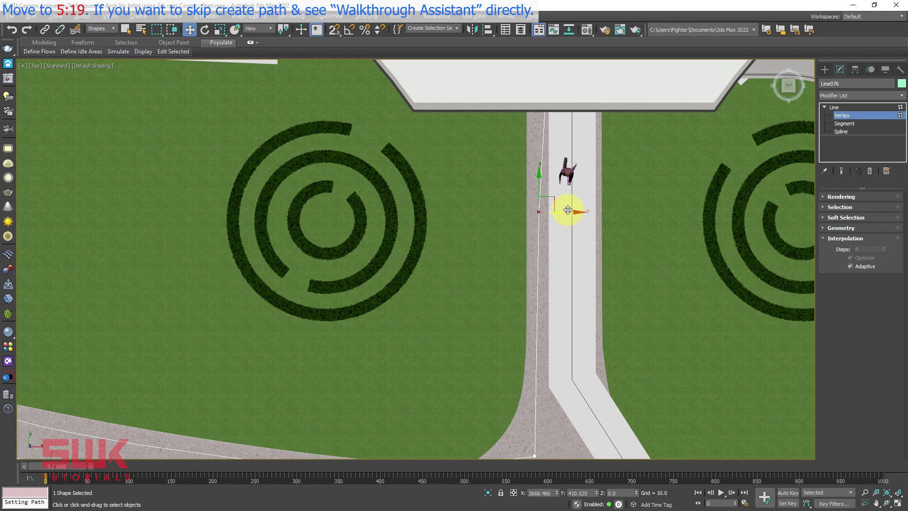
Set two more path vertices to Smooth, then bring the junction into view.
{"action": "right_click", "coordinate": [562, 212]}
{"action": "left_click", "coordinate": [544, 154]}
{"action": "right_click", "coordinate": [557, 173]}
{"action": "left_click", "coordinate": [547, 131]}
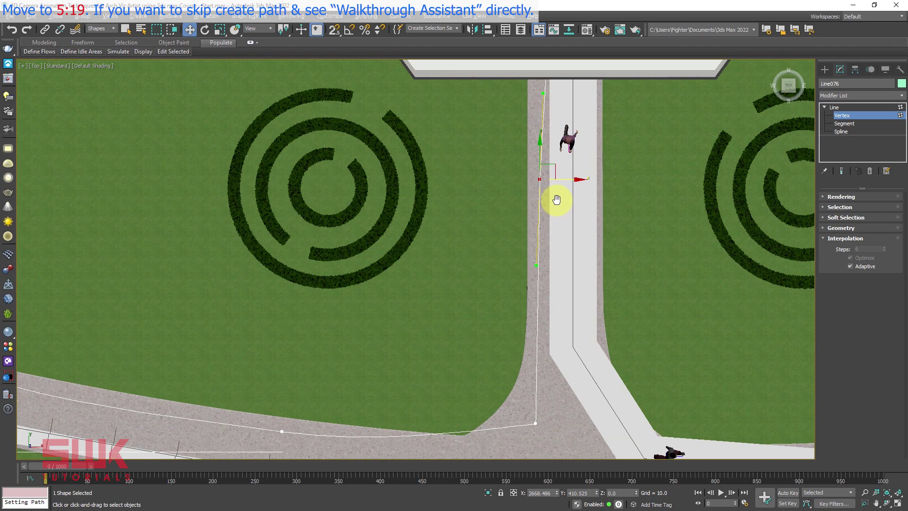
{"action": "mouse_move", "coordinate": [553, 197]}
{"action": "middle_mouse_down"}
{"action": "mouse_move", "coordinate": [516, 350]}
{"action": "mouse_move", "coordinate": [545, 316]}
{"action": "middle_mouse_up"}
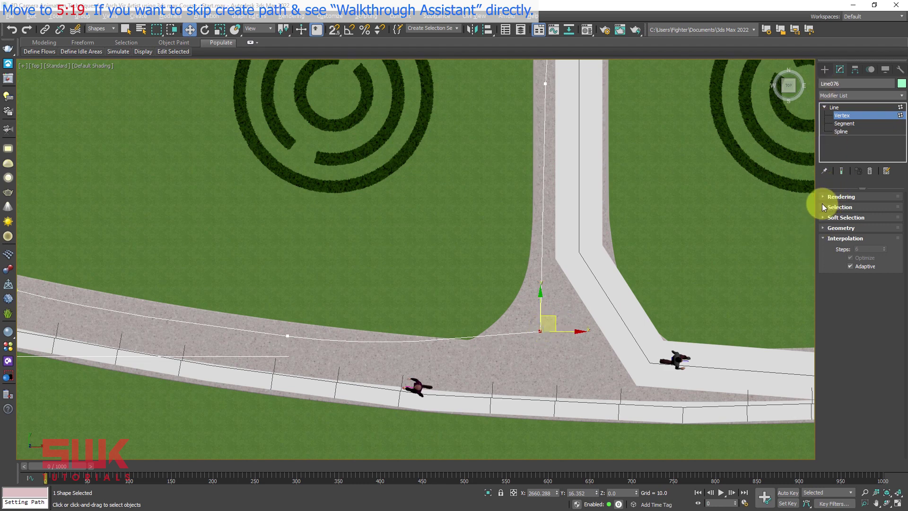
Try a fillet on the junction corner, undo it, and move that vertex into the junction.
{"action": "left_click", "coordinate": [823, 228]}
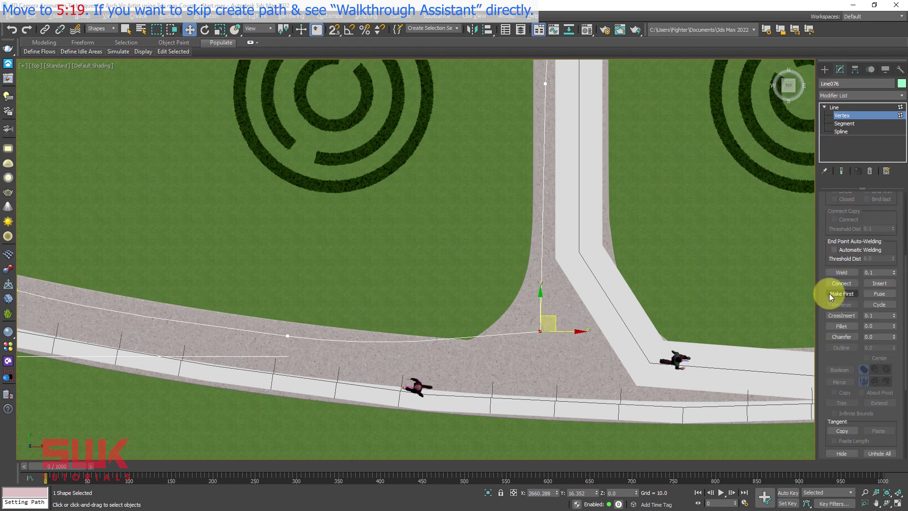
{"action": "left_click", "coordinate": [838, 327]}
{"action": "left_click_drag", "start_coordinate": [543, 329], "coordinate": [599, 222]}
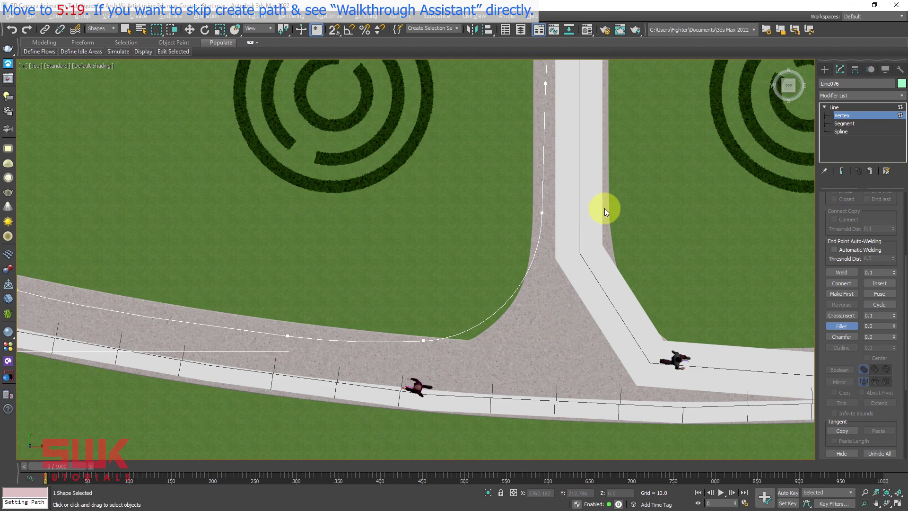
{"action": "key", "text": "ctrl+z"}
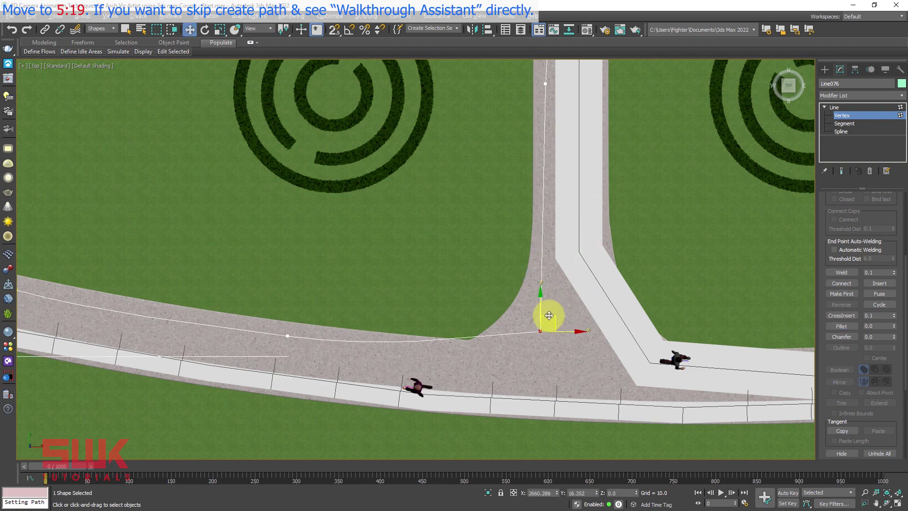
{"action": "left_click_drag", "start_coordinate": [549, 315], "coordinate": [568, 344]}
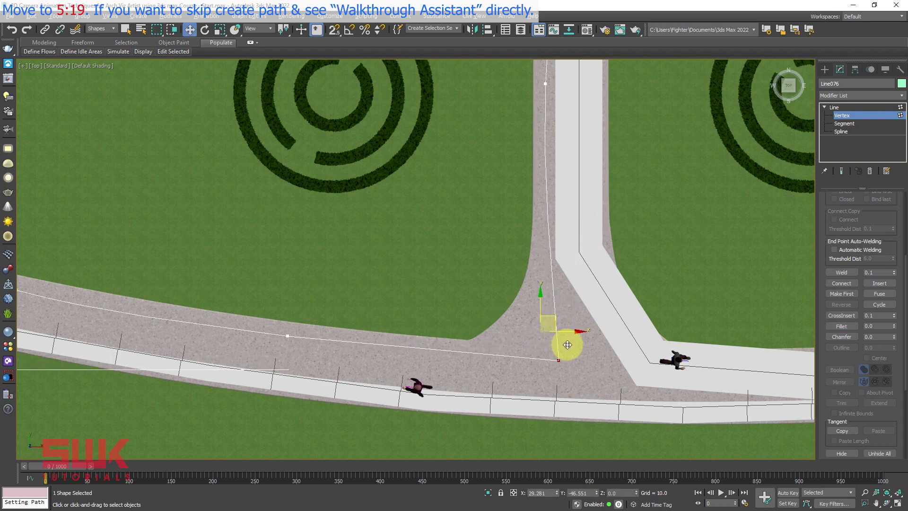
Fillet the junction corner into a smooth curve.
{"action": "left_click", "coordinate": [843, 326]}
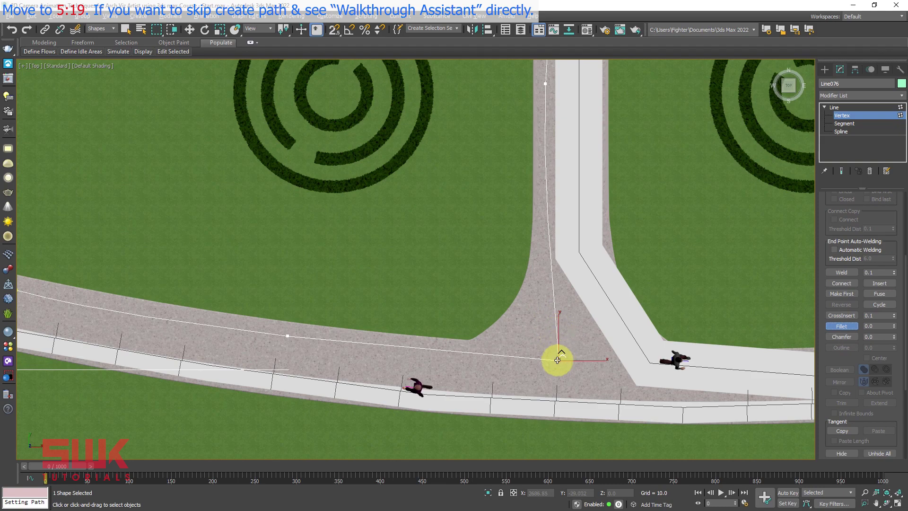
{"action": "left_click_drag", "start_coordinate": [558, 361], "coordinate": [607, 250]}
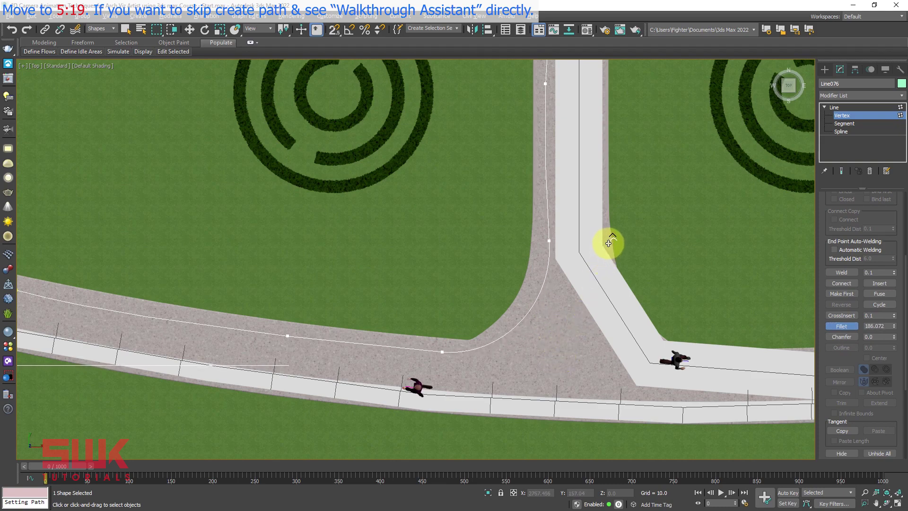
{"action": "middle_click_drag", "start_coordinate": [602, 255], "coordinate": [540, 300]}
{"action": "middle_click_drag", "start_coordinate": [538, 179], "coordinate": [493, 262]}
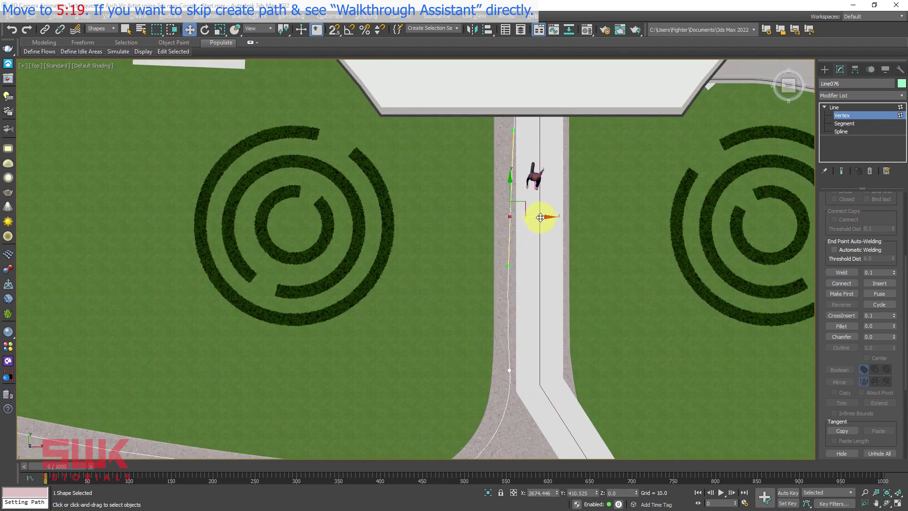
{"action": "mouse_move", "coordinate": [540, 217]}
{"action": "middle_mouse_down"}
{"action": "mouse_move", "coordinate": [532, 229]}
{"action": "mouse_move", "coordinate": [520, 218]}
{"action": "middle_mouse_up"}
{"action": "right_click", "coordinate": [510, 201]}
{"action": "left_click", "coordinate": [511, 201]}
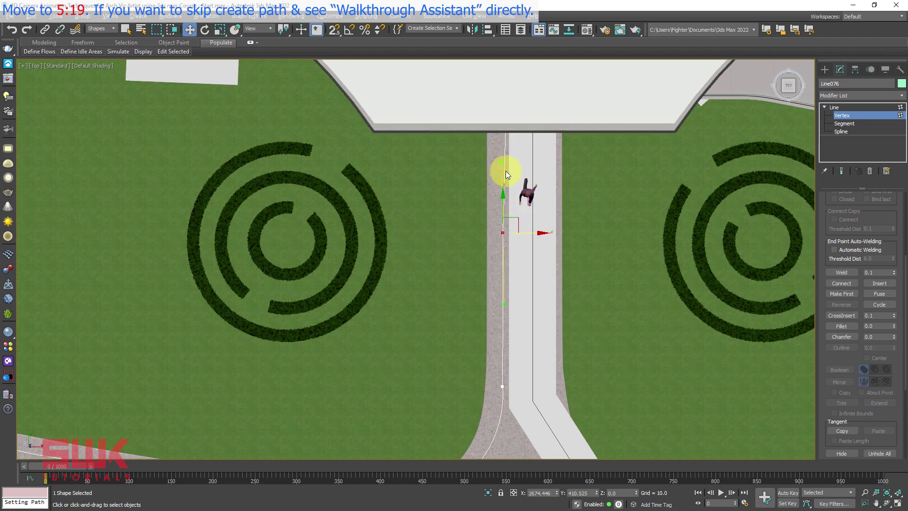
Move the top vertex toward the building, fillet that corner and nudge the filleted vertices.
{"action": "mouse_move", "coordinate": [506, 174]}
{"action": "middle_mouse_down"}
{"action": "mouse_move", "coordinate": [512, 214]}
{"action": "mouse_move", "coordinate": [470, 268]}
{"action": "middle_mouse_up"}
{"action": "key", "text": "F3"}
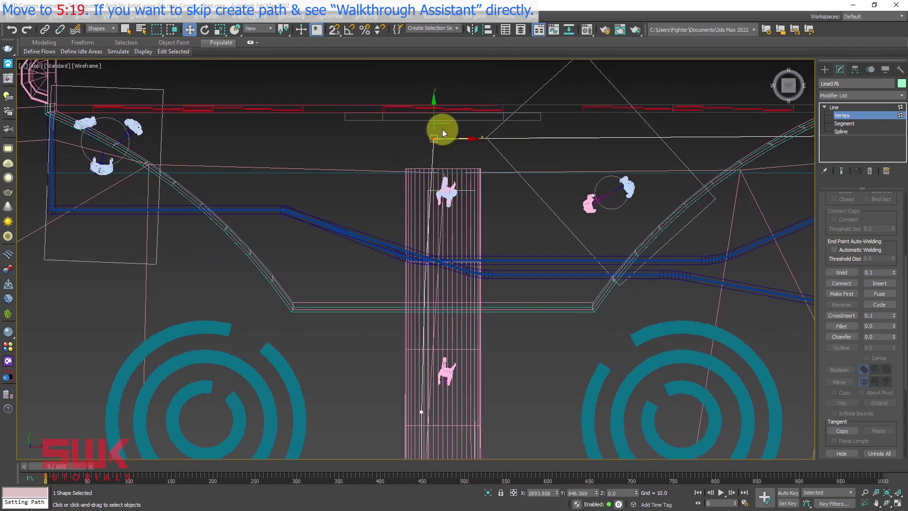
{"action": "mouse_move", "coordinate": [443, 124]}
{"action": "left_mouse_down"}
{"action": "mouse_move", "coordinate": [403, 97]}
{"action": "mouse_move", "coordinate": [468, 17]}
{"action": "left_mouse_up"}
{"action": "left_click", "coordinate": [839, 324]}
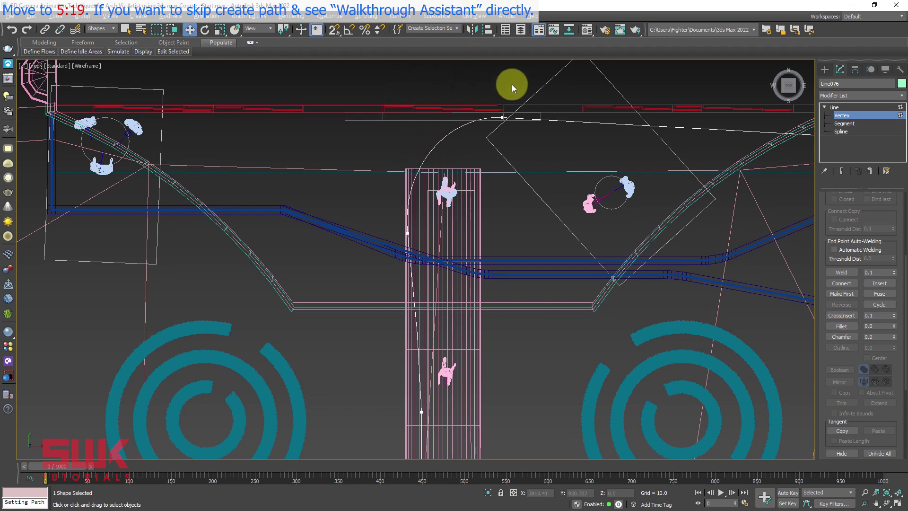
{"action": "key", "text": "w"}
{"action": "left_click_drag", "start_coordinate": [429, 227], "coordinate": [442, 247]}
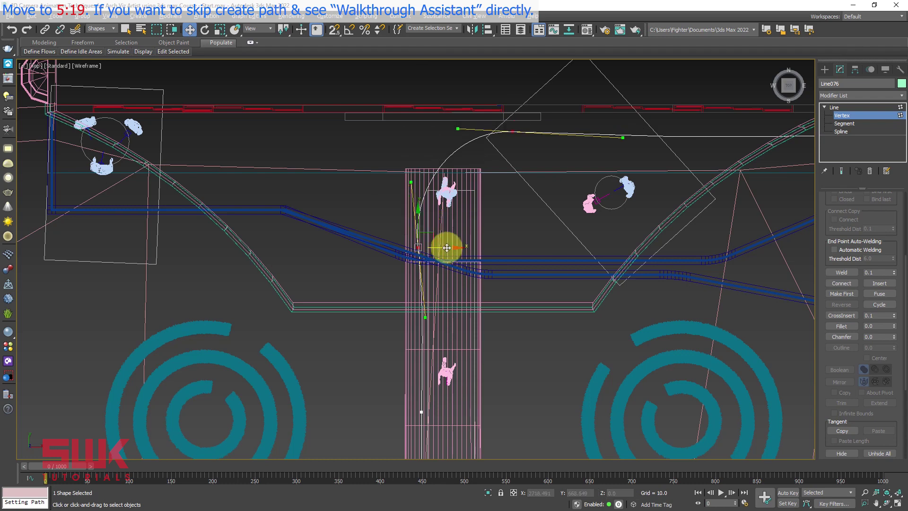
{"action": "middle_click_drag", "start_coordinate": [442, 247], "coordinate": [447, 167]}
Select the next vertex down the path, bringing the building's side into view.
{"action": "left_click", "coordinate": [426, 269]}
{"action": "mouse_move", "coordinate": [461, 231]}
{"action": "middle_mouse_down"}
{"action": "mouse_move", "coordinate": [457, 170]}
{"action": "mouse_move", "coordinate": [431, 217]}
{"action": "middle_mouse_up"}
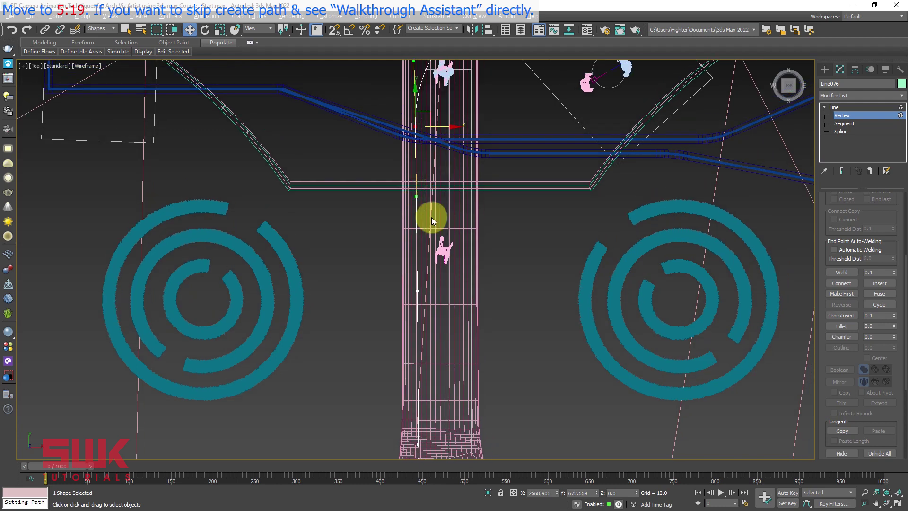
{"action": "middle_click_drag", "start_coordinate": [449, 289], "coordinate": [378, 311]}
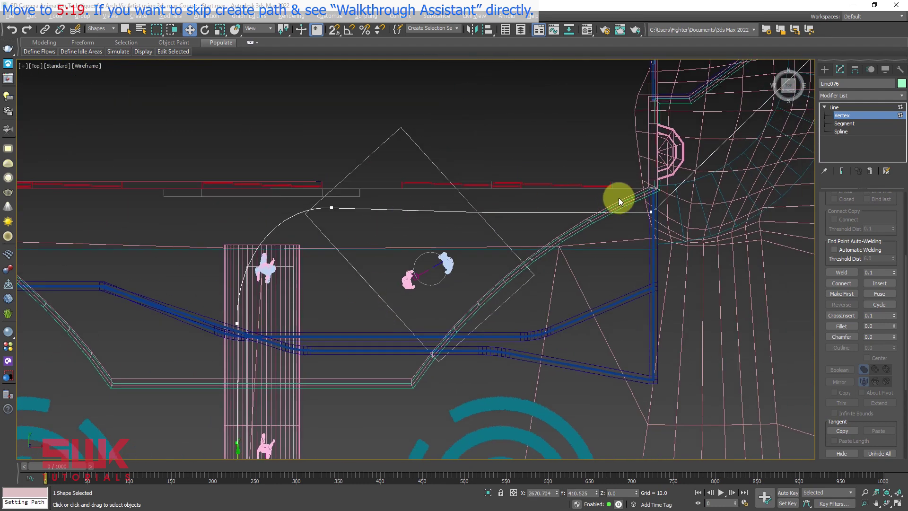
Switch to a shaded Perspective view framed on the path end by the building.
{"action": "middle_click_drag", "start_coordinate": [665, 237], "coordinate": [562, 241]}
{"action": "key", "text": "F3"}
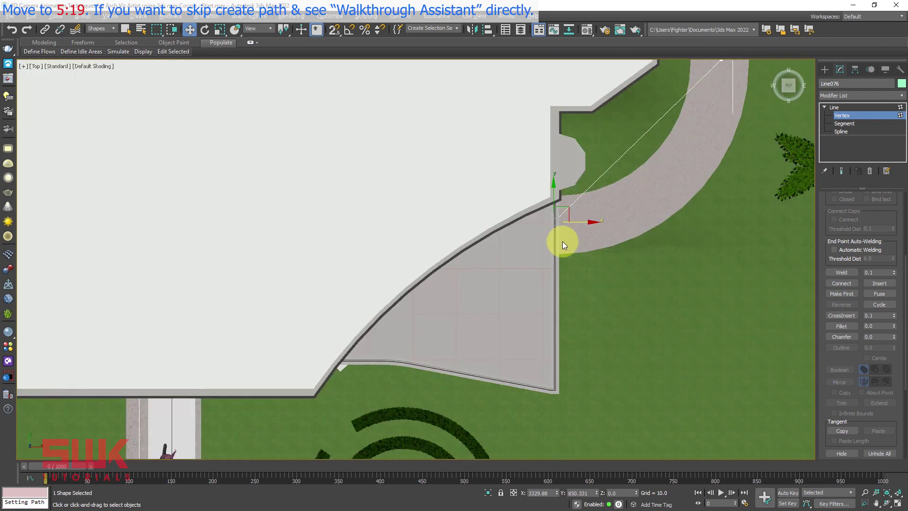
{"action": "key", "text": "p"}
{"action": "key", "text": "z"}
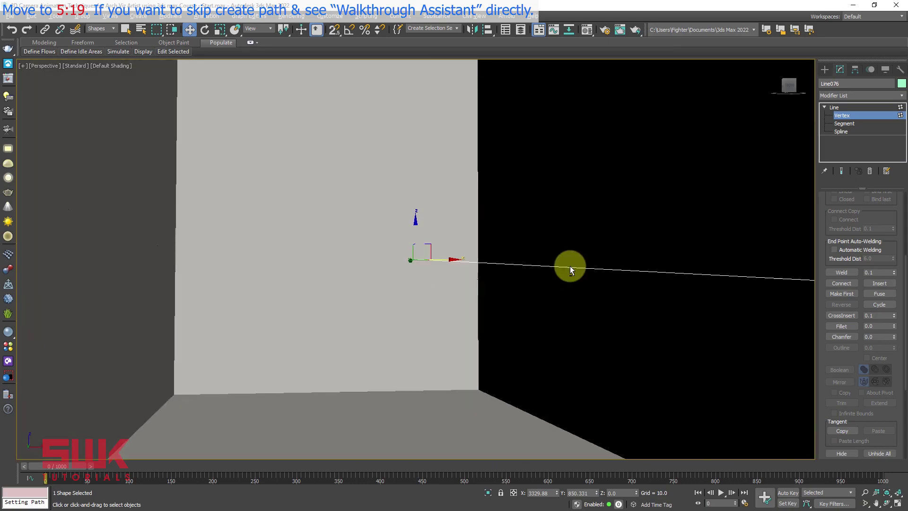
{"action": "scroll", "coordinate": [560, 270], "scroll_direction": "down", "scroll_amount": 10}
{"action": "mouse_move", "coordinate": [559, 273]}
{"action": "middle_mouse_down", "text": "alt"}
{"action": "mouse_move", "coordinate": [603, 274]}
{"action": "mouse_move", "coordinate": [560, 264]}
{"action": "middle_mouse_up", "text": "alt"}
{"action": "scroll", "coordinate": [603, 275], "scroll_direction": "up", "scroll_amount": 8}
{"action": "scroll", "coordinate": [577, 268], "scroll_direction": "down", "scroll_amount": 8}
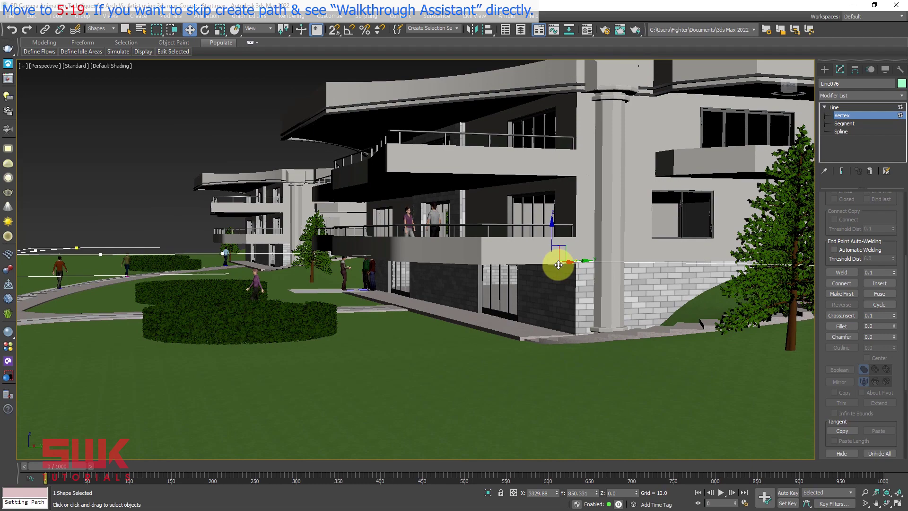
At Line level, move the whole path down closer to the ground.
{"action": "left_click", "coordinate": [844, 105]}
{"action": "mouse_move", "coordinate": [450, 185]}
{"action": "middle_mouse_down", "text": "alt"}
{"action": "mouse_move", "coordinate": [531, 192]}
{"action": "mouse_move", "coordinate": [553, 229]}
{"action": "middle_mouse_up", "text": "alt"}
{"action": "left_click_drag", "start_coordinate": [548, 229], "coordinate": [536, 289]}
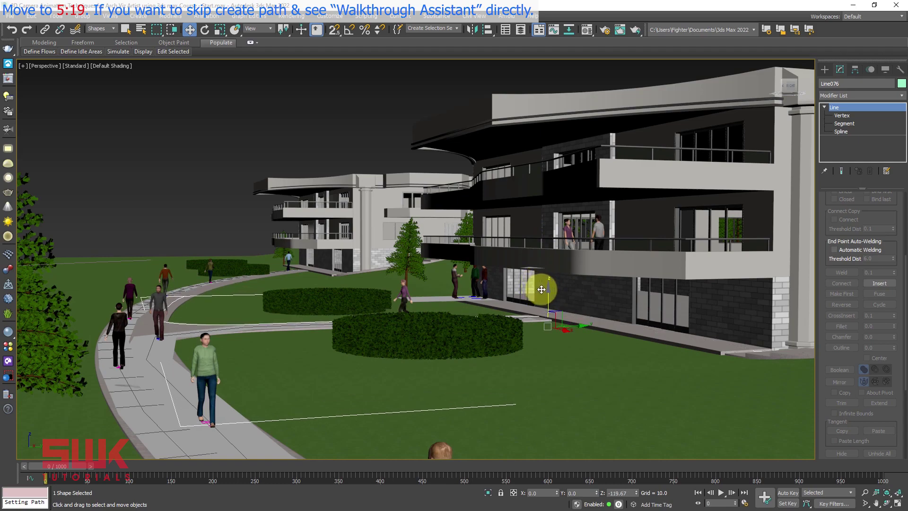
{"action": "scroll", "coordinate": [544, 289], "scroll_direction": "up", "scroll_amount": 5}
{"action": "scroll", "coordinate": [571, 290], "scroll_direction": "up", "scroll_amount": 5}
{"action": "scroll", "coordinate": [640, 308], "scroll_direction": "up", "scroll_amount": 3}
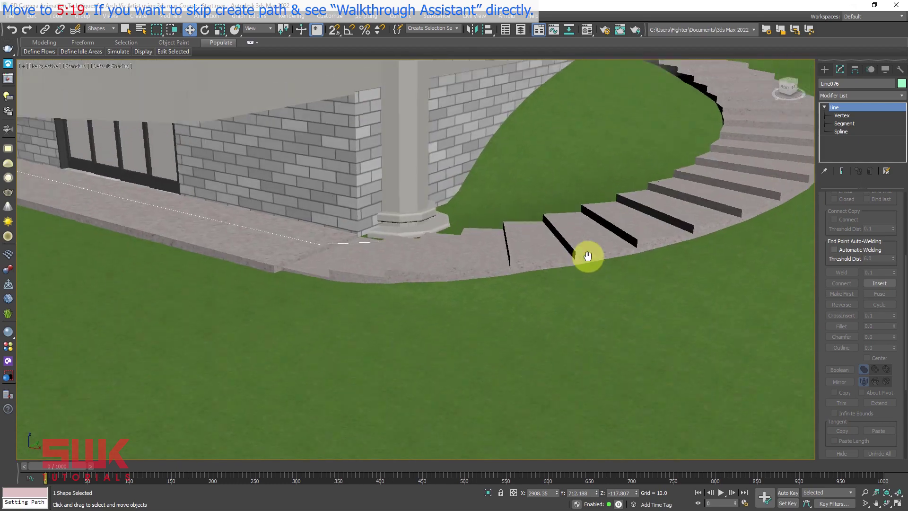
{"action": "scroll", "coordinate": [587, 255], "scroll_direction": "down", "scroll_amount": 2}
Back at Vertex level, move the end vertex over and raise it up the stairs.
{"action": "key", "text": "1"}
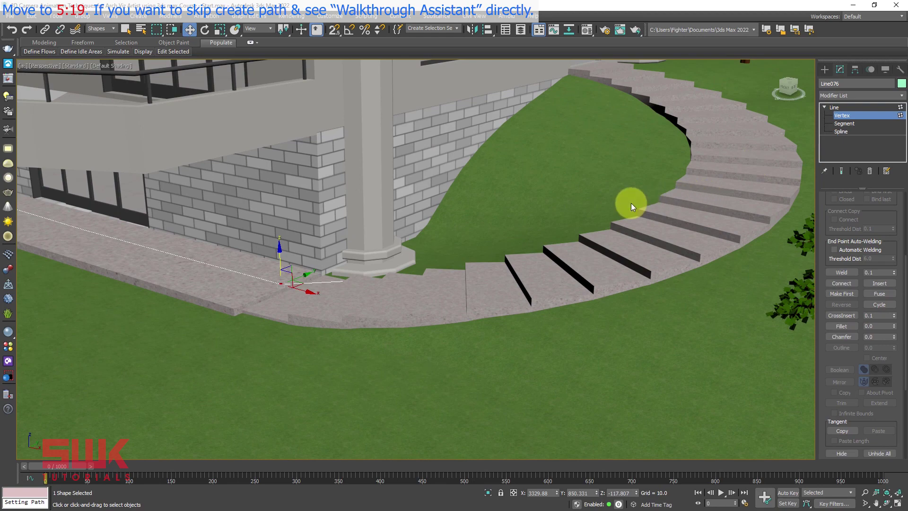
{"action": "left_click_drag", "start_coordinate": [631, 202], "coordinate": [740, 271]}
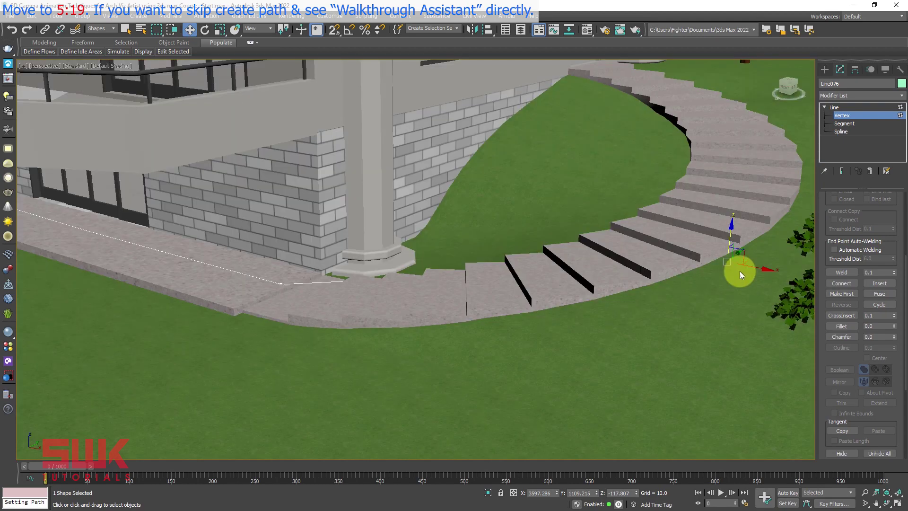
{"action": "middle_click_drag", "start_coordinate": [740, 270], "coordinate": [630, 264]}
{"action": "left_click_drag", "start_coordinate": [625, 218], "coordinate": [624, 188]}
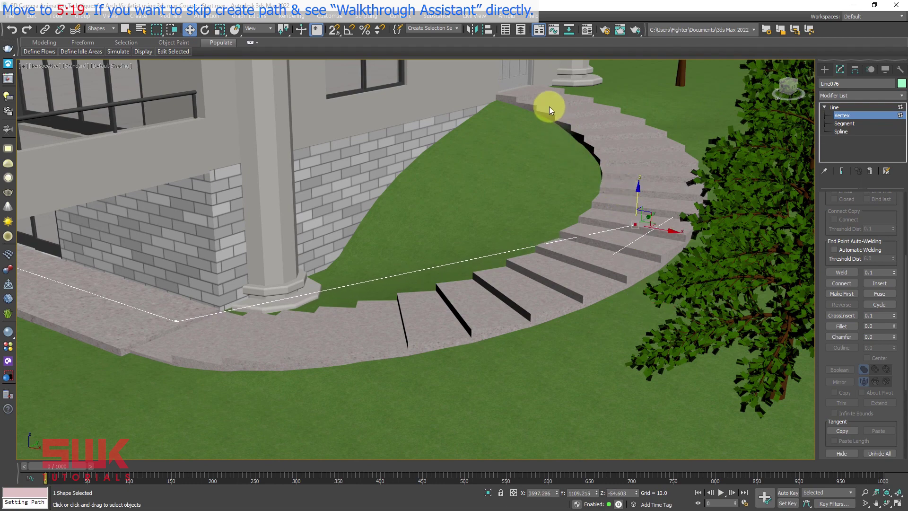
{"action": "key", "text": "F3"}
{"action": "key", "text": "F3"}
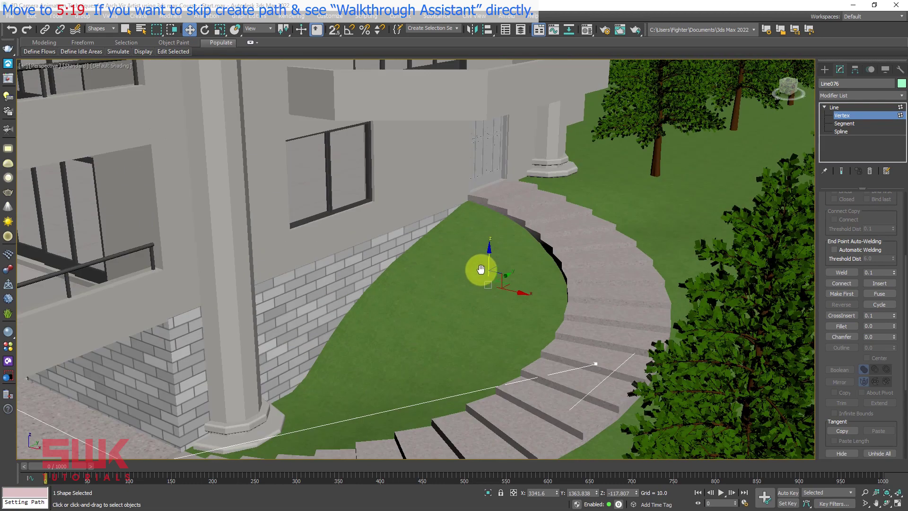
{"action": "scroll", "coordinate": [488, 279], "scroll_direction": "up", "scroll_amount": 3}
{"action": "mouse_move", "coordinate": [488, 279]}
{"action": "left_mouse_down"}
{"action": "mouse_move", "coordinate": [482, 168]}
{"action": "mouse_move", "coordinate": [480, 183]}
{"action": "left_mouse_up"}
{"action": "scroll", "coordinate": [505, 223], "scroll_direction": "down", "scroll_amount": 2}
{"action": "scroll", "coordinate": [504, 226], "scroll_direction": "down", "scroll_amount": 4}
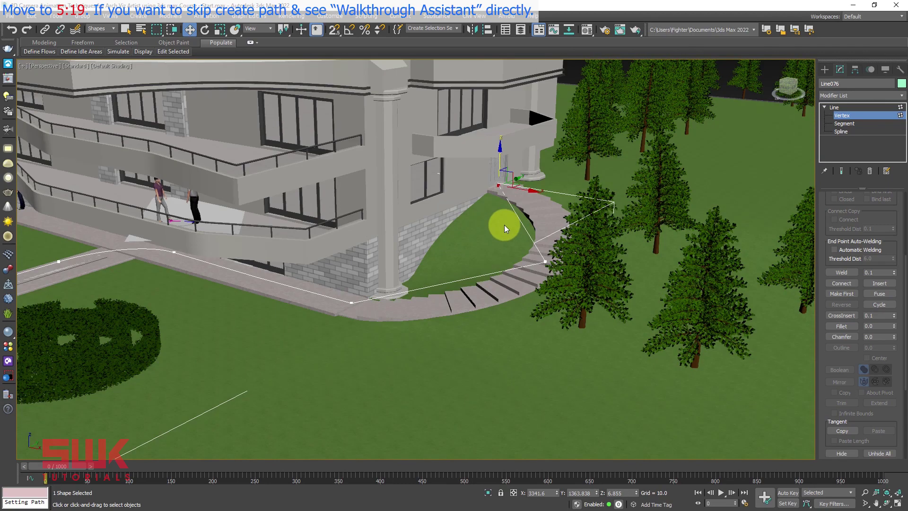
{"action": "scroll", "coordinate": [518, 232], "scroll_direction": "up", "scroll_amount": 4}
{"action": "scroll", "coordinate": [558, 256], "scroll_direction": "up", "scroll_amount": 3}
Insert a new vertex on the path just before the stairs.
{"action": "middle_click_drag", "start_coordinate": [558, 257], "coordinate": [634, 219]}
{"action": "left_click", "coordinate": [597, 260]}
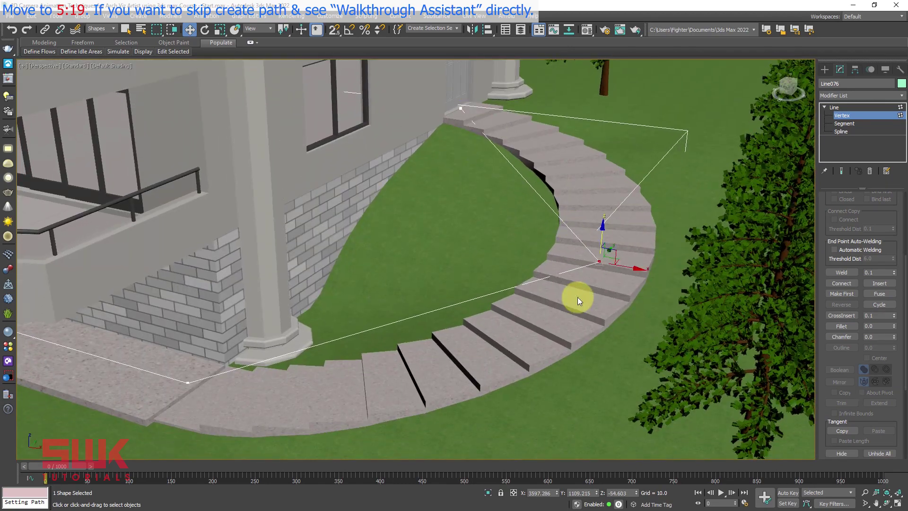
{"action": "right_click", "coordinate": [556, 220]}
{"action": "left_click", "coordinate": [538, 255]}
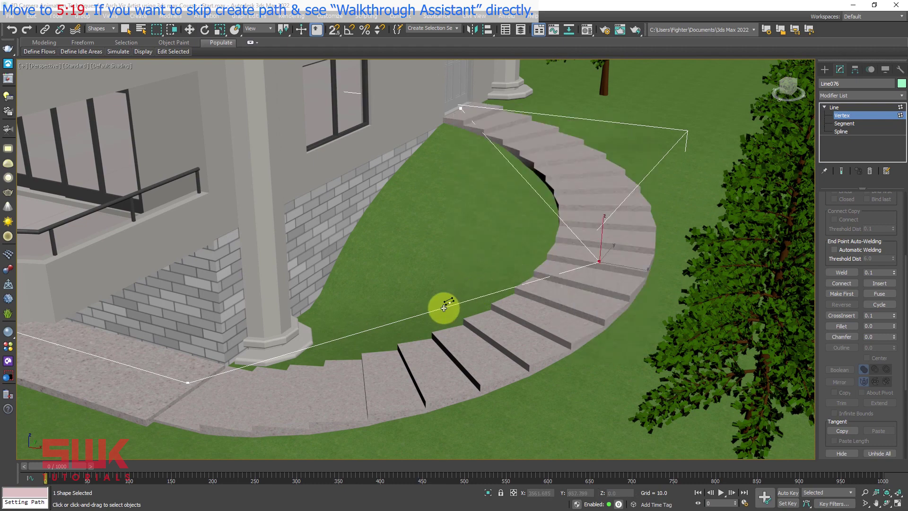
{"action": "left_click", "coordinate": [441, 308]}
{"action": "right_click", "coordinate": [468, 297]}
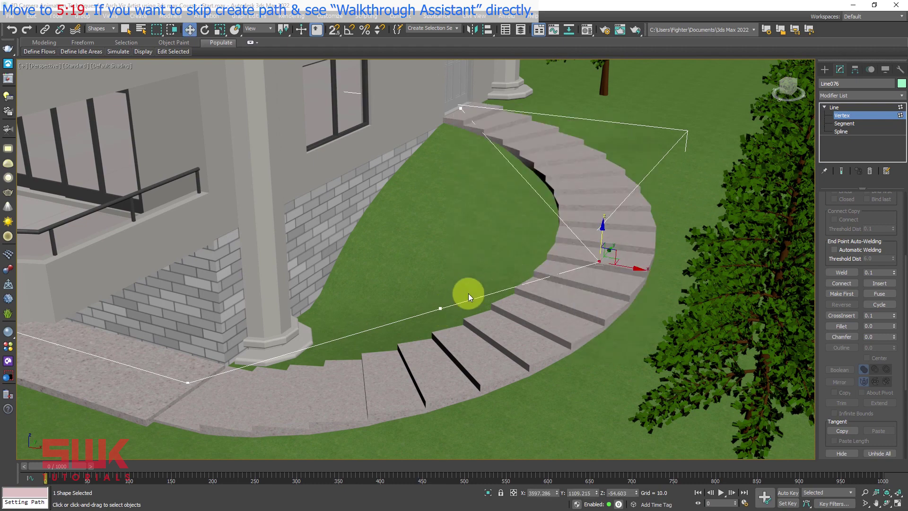
In Top view, move the new vertex onto the curved walkway and adjust its vertex options.
{"action": "middle_click_drag", "start_coordinate": [440, 338], "coordinate": [430, 354], "text": "alt"}
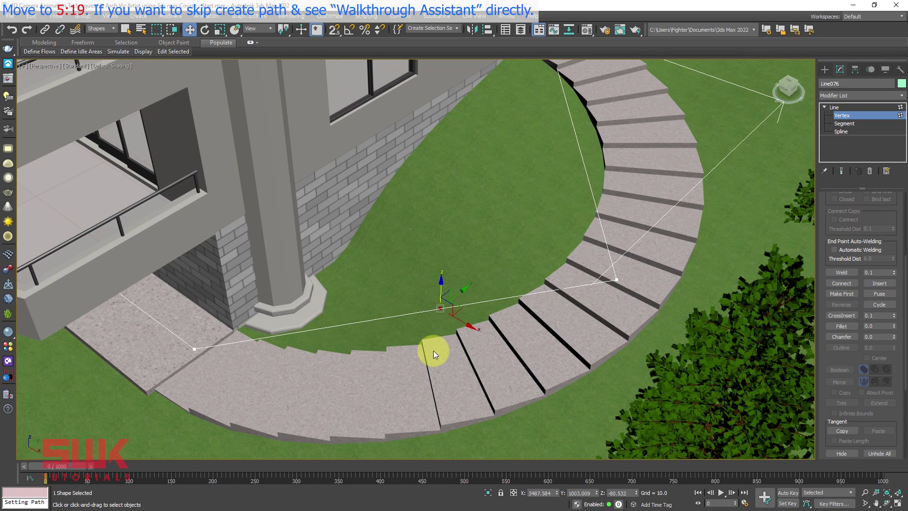
{"action": "key", "text": "t"}
{"action": "middle_click_drag", "start_coordinate": [574, 260], "coordinate": [462, 371]}
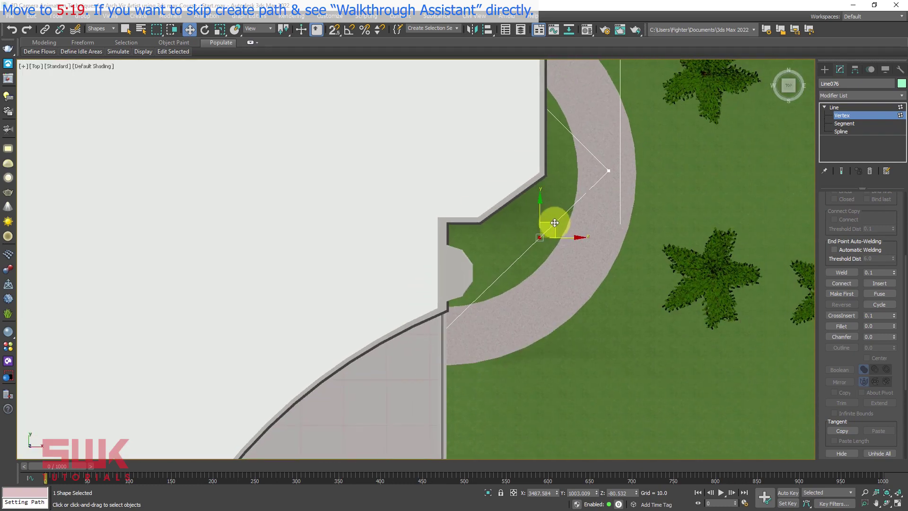
{"action": "left_click_drag", "start_coordinate": [555, 222], "coordinate": [577, 270]}
{"action": "middle_click_drag", "start_coordinate": [575, 138], "coordinate": [525, 245]}
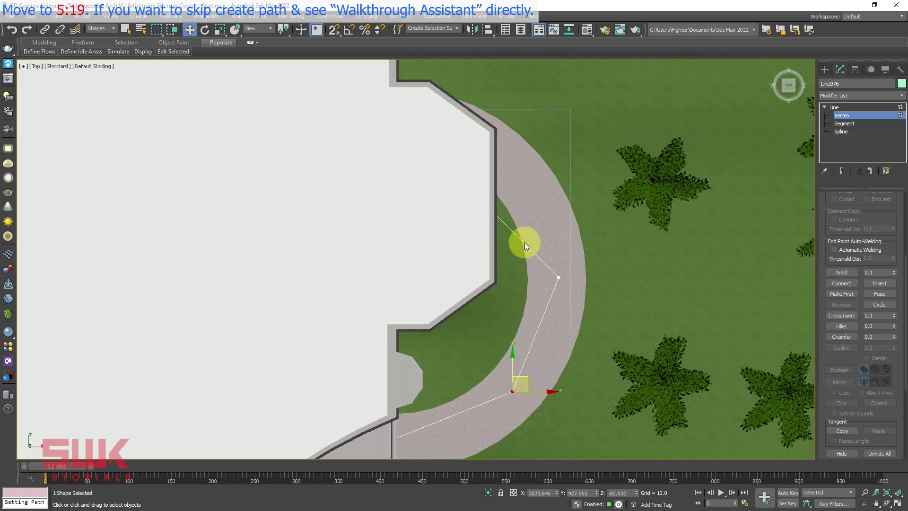
{"action": "right_click", "coordinate": [527, 191]}
{"action": "left_click", "coordinate": [509, 227]}
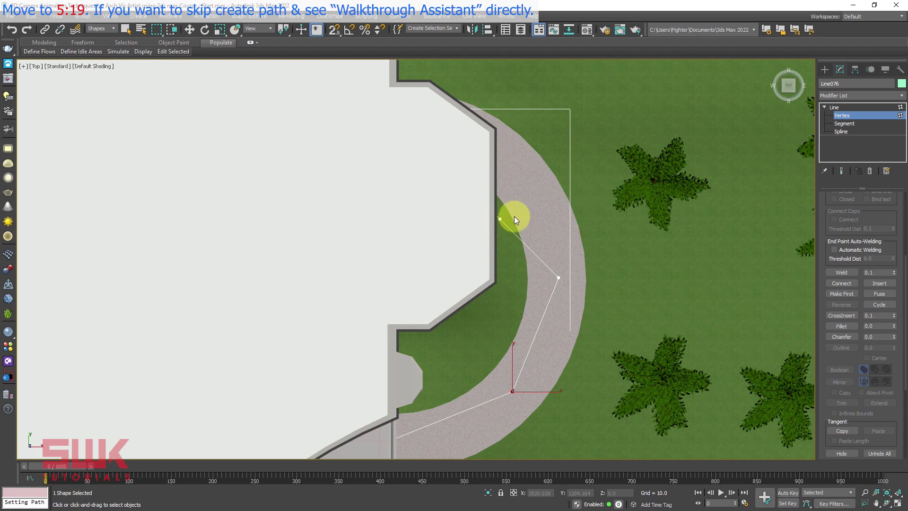
Select a path vertex beside the steps and lower it onto them.
{"action": "key", "text": "w"}
{"action": "left_click", "coordinate": [500, 219]}
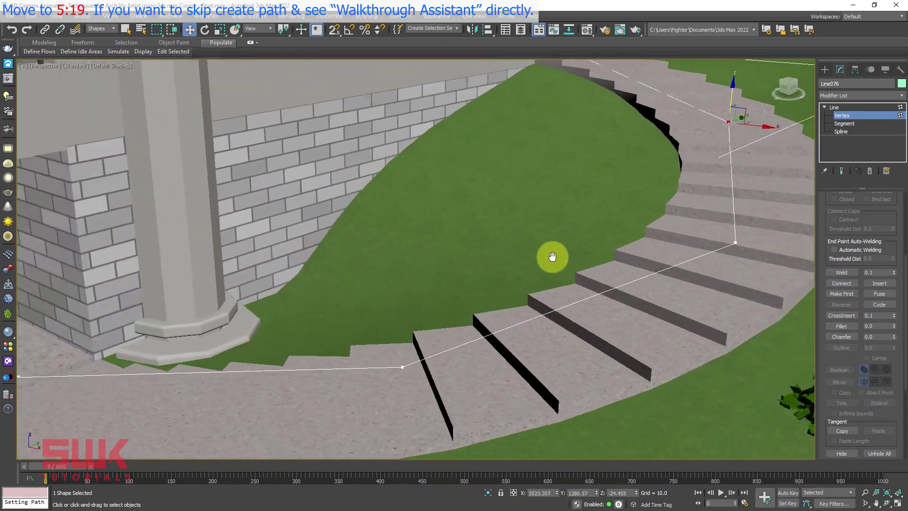
{"action": "left_click_drag", "start_coordinate": [507, 296], "coordinate": [416, 371]}
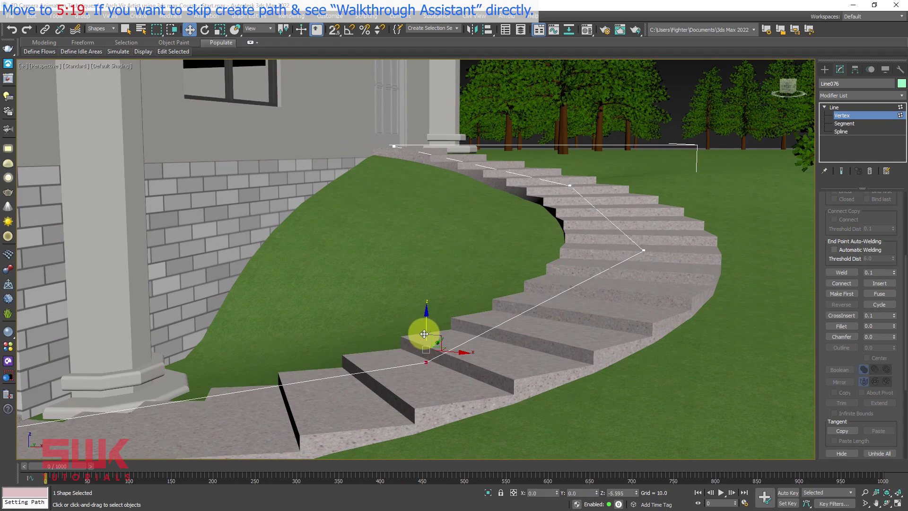
{"action": "left_click_drag", "start_coordinate": [424, 334], "coordinate": [428, 339]}
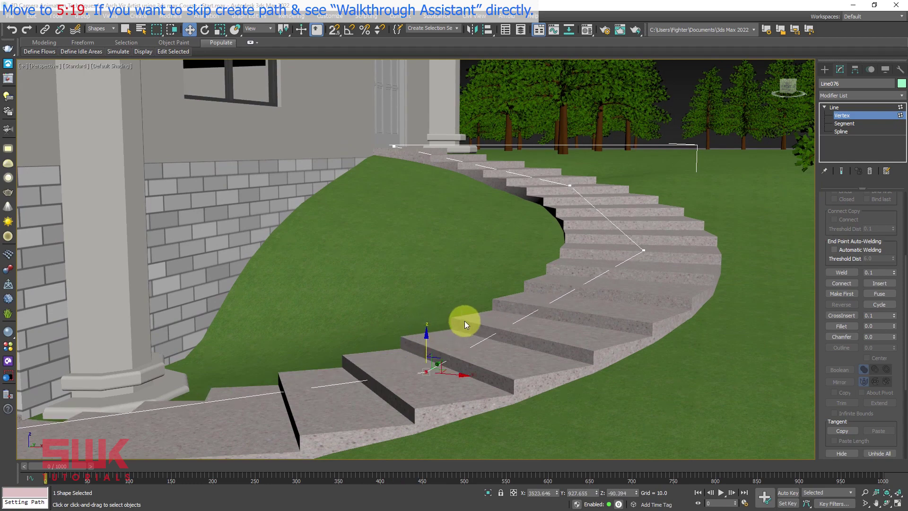
{"action": "middle_click_drag", "start_coordinate": [458, 324], "coordinate": [517, 303], "text": "alt"}
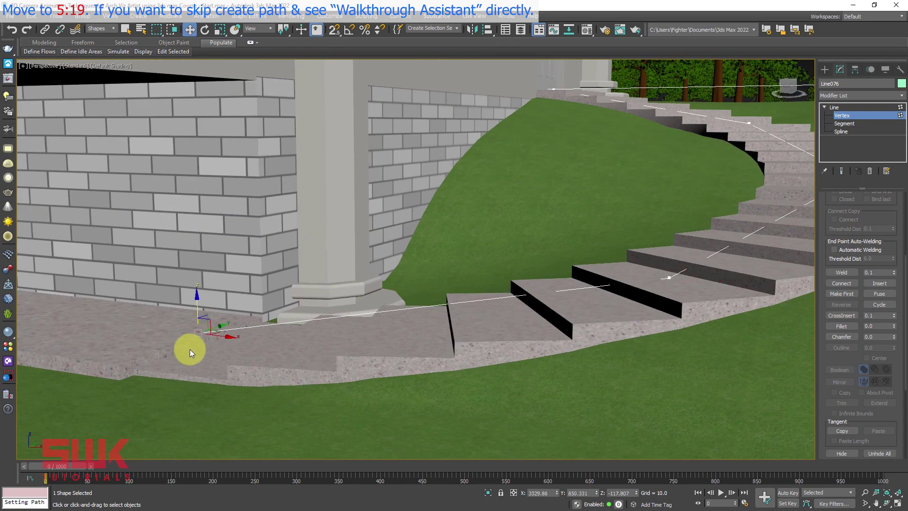
Convert the path vertex near the column to Bezier and reposition it.
{"action": "middle_click_drag", "start_coordinate": [190, 349], "coordinate": [242, 356], "text": "alt"}
{"action": "right_click", "coordinate": [243, 355]}
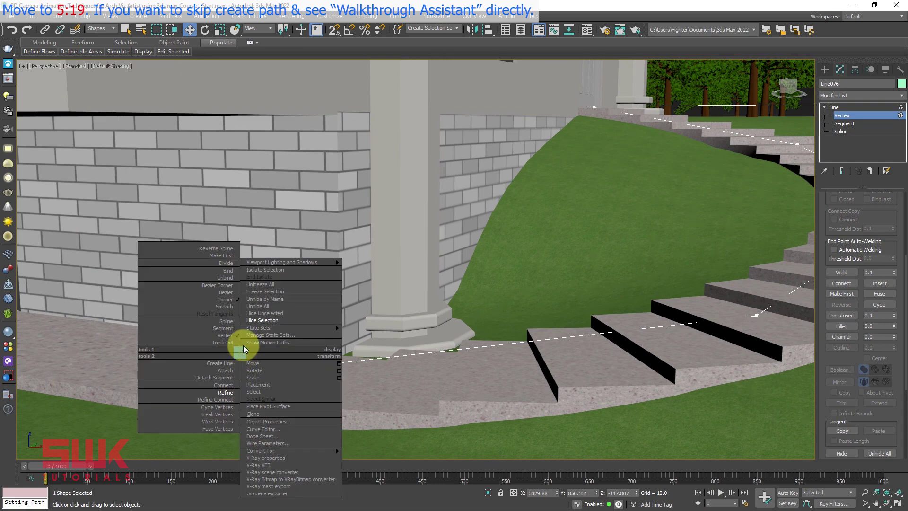
{"action": "left_click", "coordinate": [227, 293]}
{"action": "middle_click_drag", "start_coordinate": [246, 307], "coordinate": [288, 335], "text": "alt"}
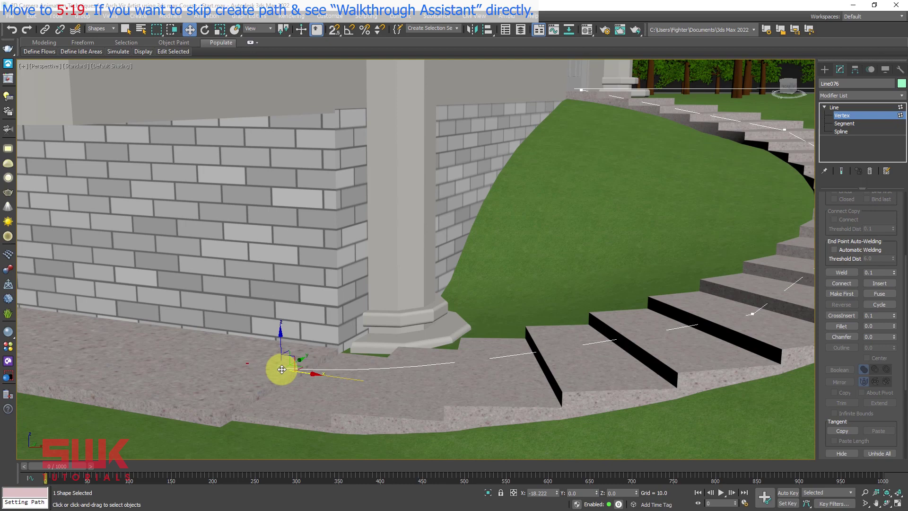
Make the next stair vertex Smooth and raise it slightly onto the step.
{"action": "mouse_move", "coordinate": [331, 371]}
{"action": "middle_mouse_down", "text": "alt"}
{"action": "mouse_move", "coordinate": [461, 353]}
{"action": "mouse_move", "coordinate": [427, 305]}
{"action": "middle_mouse_up", "text": "alt"}
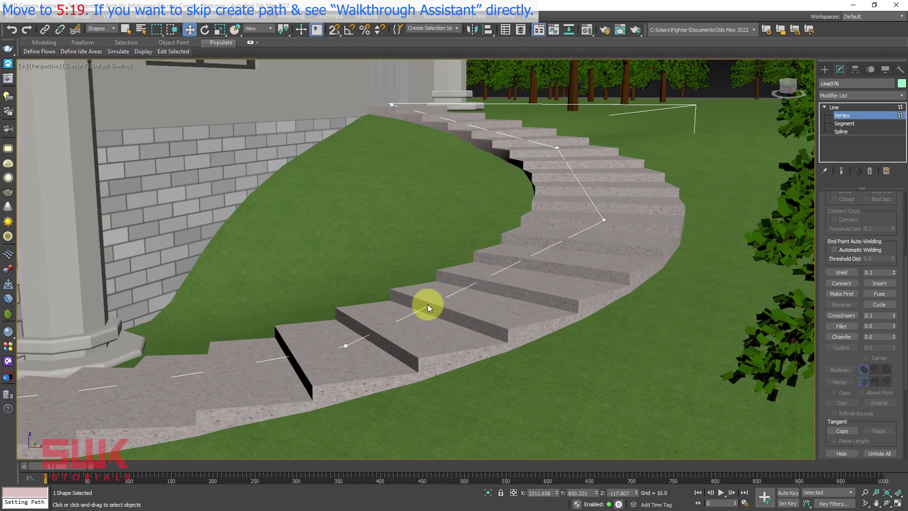
{"action": "right_click", "coordinate": [347, 373]}
{"action": "left_click", "coordinate": [334, 305]}
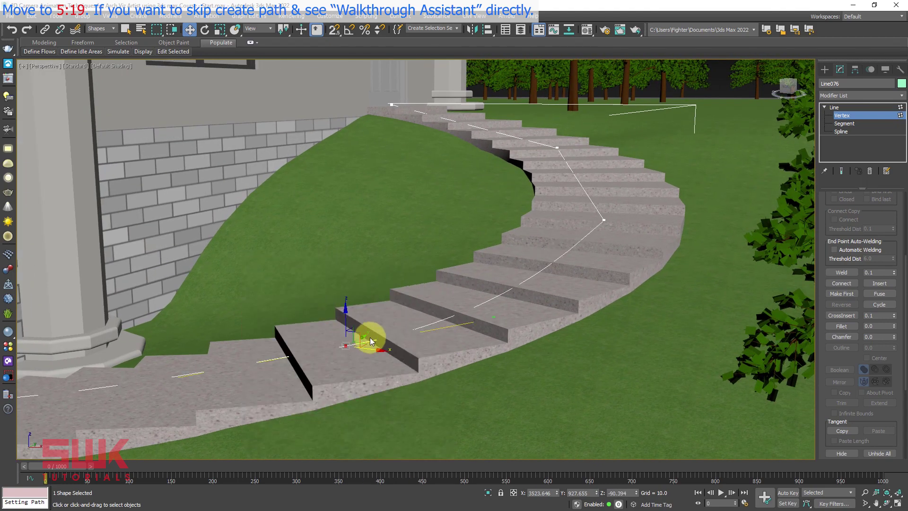
{"action": "left_click_drag", "start_coordinate": [348, 320], "coordinate": [347, 317]}
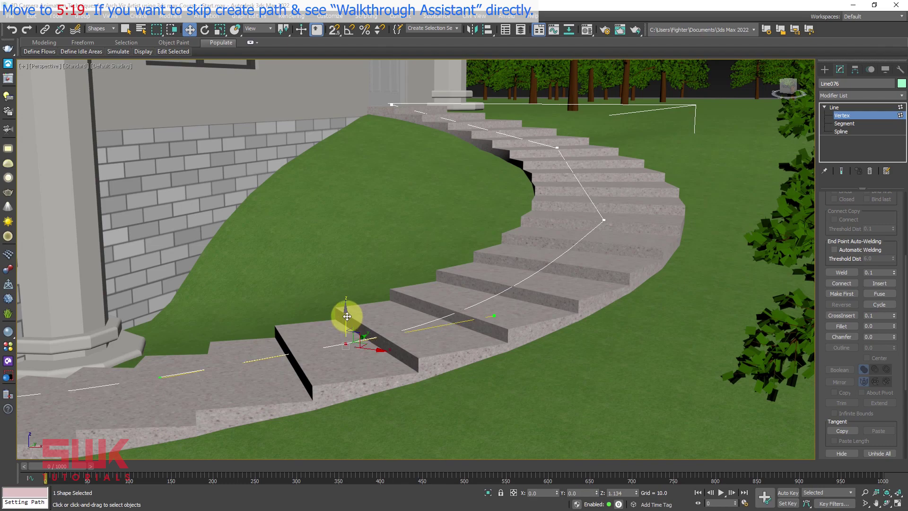
Turn the lower stair vertex into a Bezier vertex with tangents.
{"action": "middle_click_drag", "start_coordinate": [347, 315], "coordinate": [571, 318], "text": "alt"}
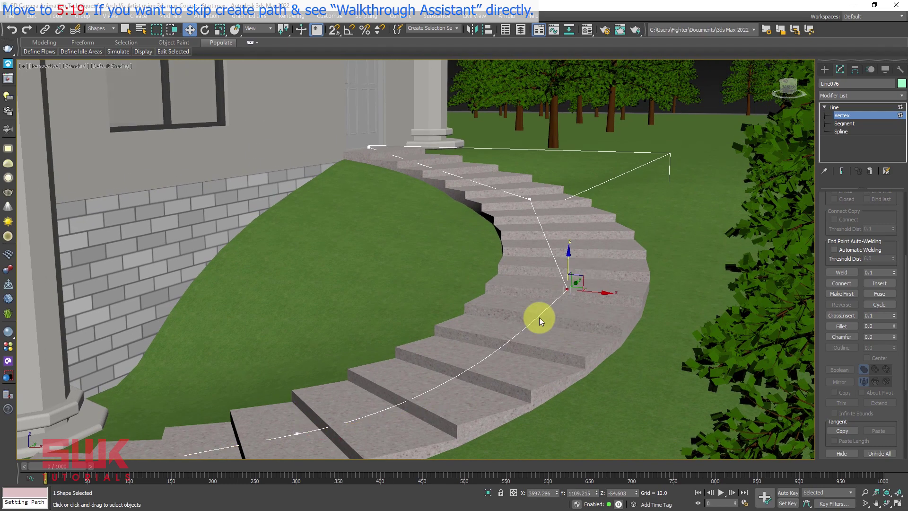
{"action": "right_click", "coordinate": [537, 314]}
{"action": "left_click", "coordinate": [522, 255]}
{"action": "middle_click_drag", "start_coordinate": [568, 298], "coordinate": [577, 313], "text": "alt"}
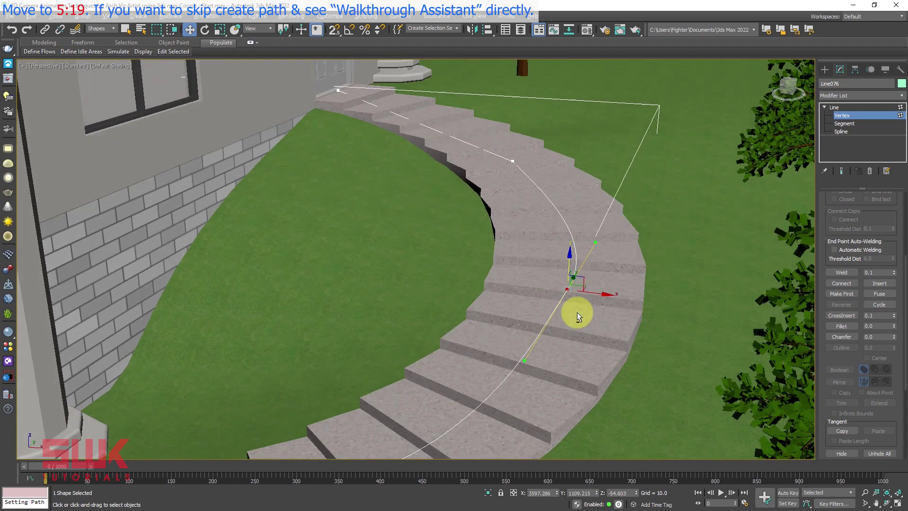
{"action": "scroll", "coordinate": [568, 326], "scroll_direction": "up", "scroll_amount": 4}
{"action": "scroll", "coordinate": [599, 248], "scroll_direction": "down", "scroll_amount": 3}
Give the next stair vertex adjustable tangent handles.
{"action": "middle_click_drag", "start_coordinate": [600, 248], "coordinate": [577, 312], "text": "alt"}
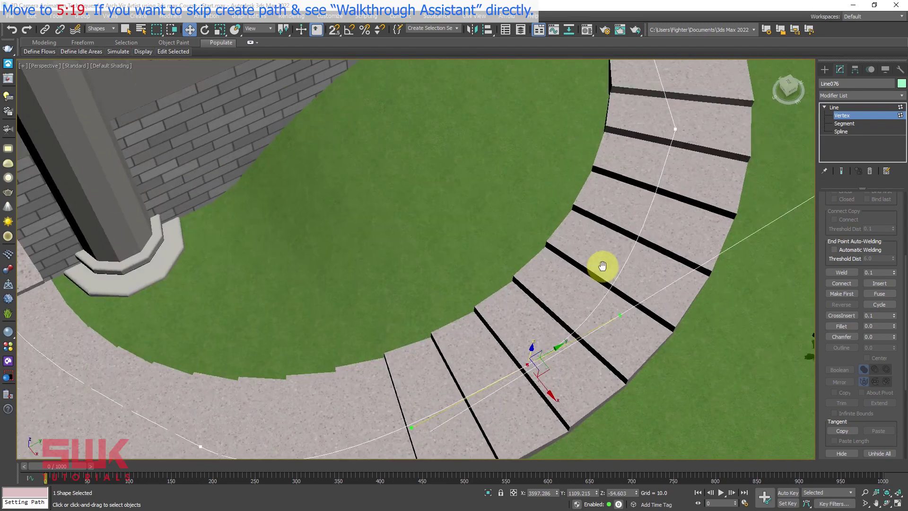
{"action": "scroll", "coordinate": [577, 312], "scroll_direction": "up", "scroll_amount": 4}
{"action": "scroll", "coordinate": [577, 313], "scroll_direction": "down", "scroll_amount": 3}
{"action": "scroll", "coordinate": [651, 124], "scroll_direction": "up", "scroll_amount": 3}
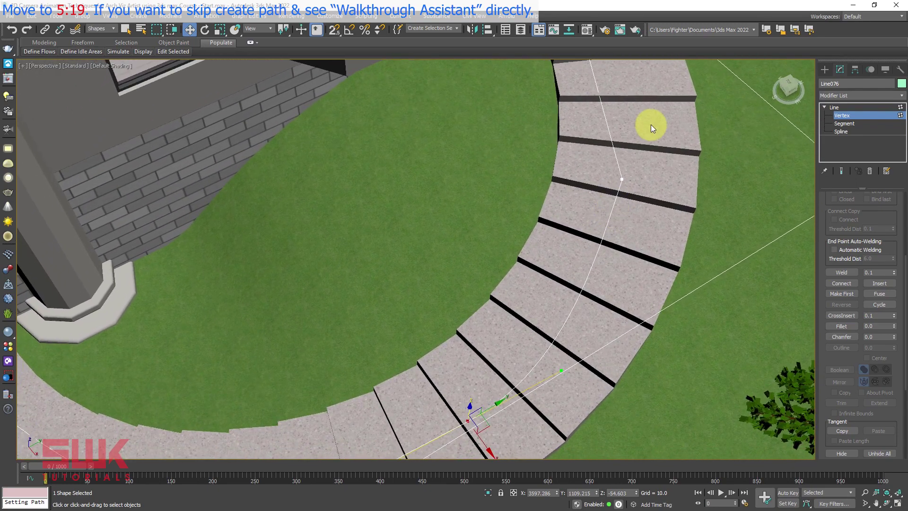
{"action": "right_click", "coordinate": [594, 229]}
{"action": "left_click", "coordinate": [569, 171]}
{"action": "mouse_move", "coordinate": [569, 166]}
{"action": "middle_mouse_down", "text": "alt"}
{"action": "mouse_move", "coordinate": [594, 244]}
{"action": "mouse_move", "coordinate": [582, 246]}
{"action": "mouse_move", "coordinate": [582, 198]}
{"action": "middle_mouse_up", "text": "alt"}
Change another vertex's type, then view the stairs from Top in wireframe.
{"action": "right_click", "coordinate": [527, 152]}
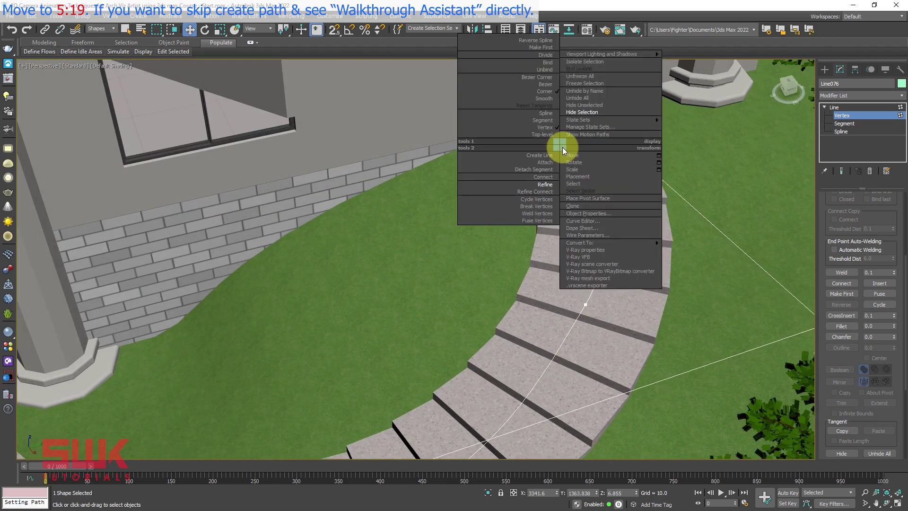
{"action": "left_click", "coordinate": [552, 85]}
{"action": "key", "text": "t"}
{"action": "middle_click_drag", "start_coordinate": [551, 85], "coordinate": [564, 252]}
{"action": "key", "text": "F3"}
Change two more vertex types and reset the tangents on the curve vertex.
{"action": "right_click", "coordinate": [539, 169]}
{"action": "mouse_move", "coordinate": [555, 141]}
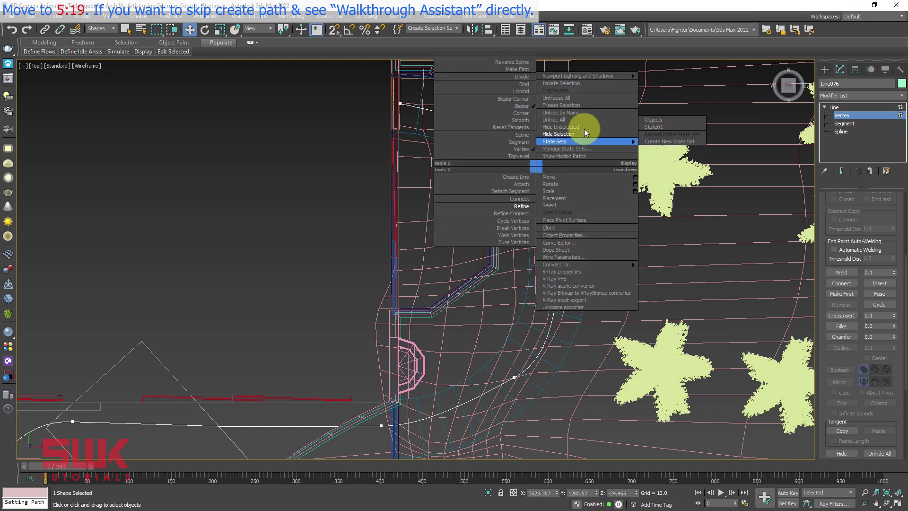
{"action": "left_click", "coordinate": [583, 126]}
{"action": "right_click", "coordinate": [514, 338]}
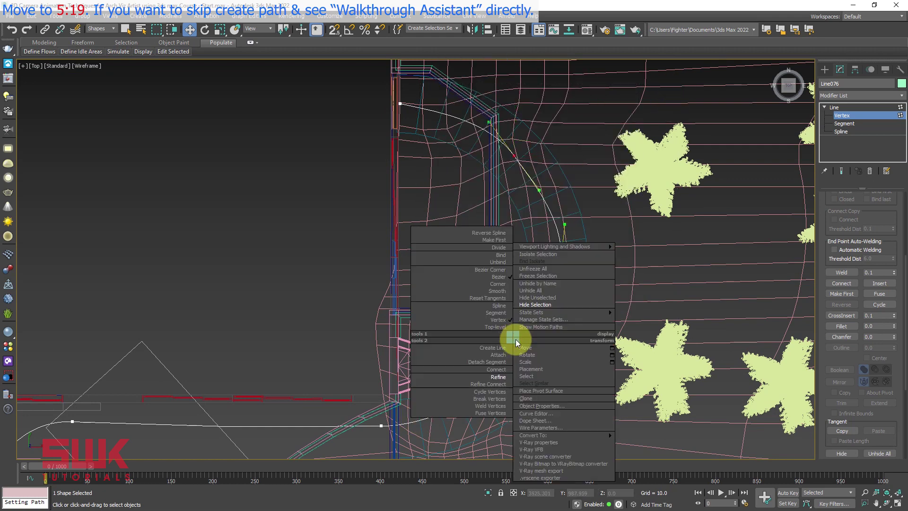
{"action": "left_click", "coordinate": [498, 299]}
{"action": "right_click", "coordinate": [493, 298]}
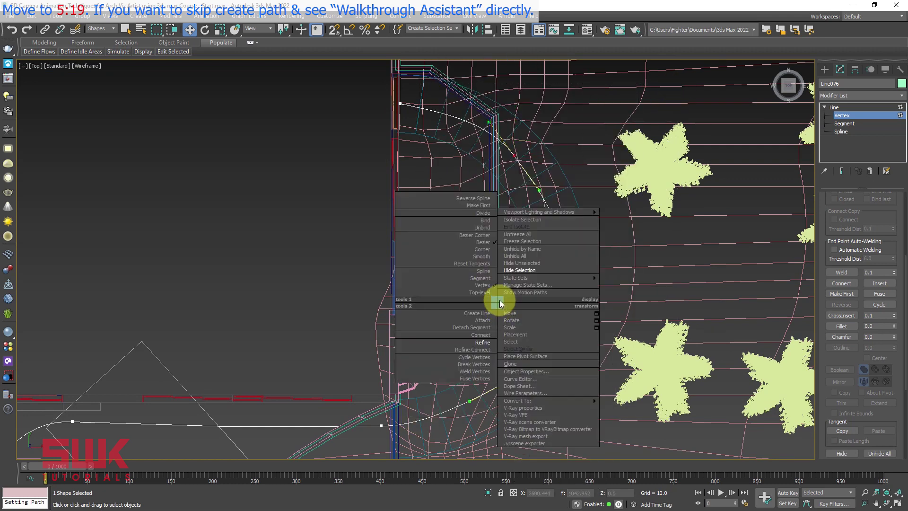
{"action": "left_click", "coordinate": [481, 260]}
{"action": "left_click", "coordinate": [532, 303]}
Return to Perspective view and switch Line076 from Vertex to Line level.
{"action": "scroll", "coordinate": [547, 318], "scroll_direction": "down", "scroll_amount": 2}
{"action": "scroll", "coordinate": [573, 298], "scroll_direction": "up", "scroll_amount": 1}
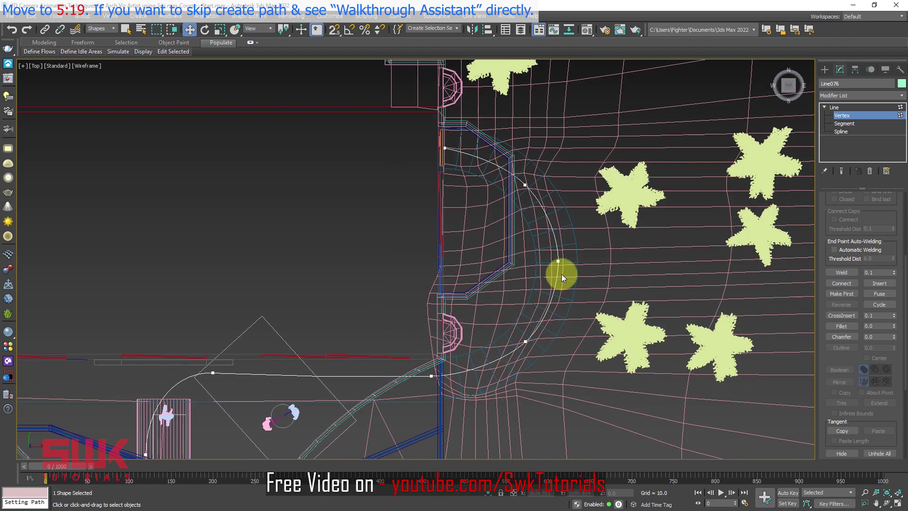
{"action": "scroll", "coordinate": [560, 274], "scroll_direction": "up", "scroll_amount": 1}
{"action": "middle_click_drag", "start_coordinate": [550, 289], "coordinate": [552, 286]}
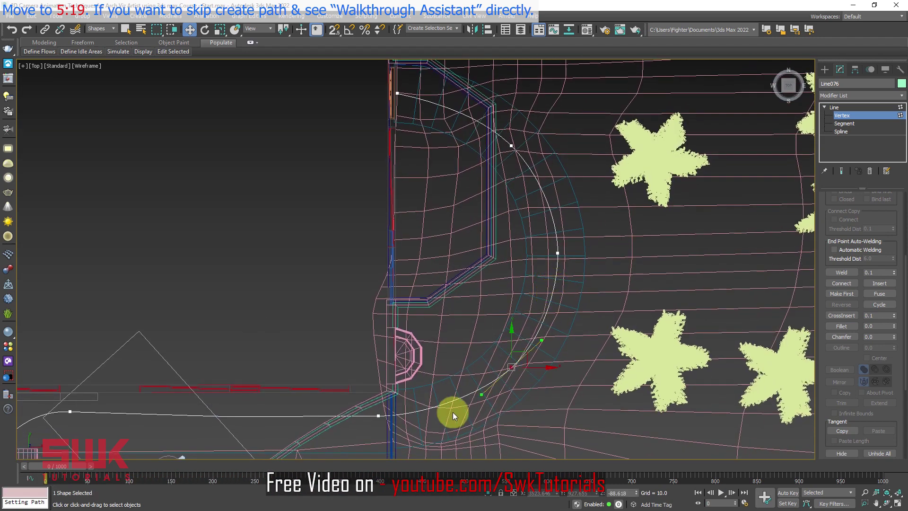
{"action": "key", "text": "p"}
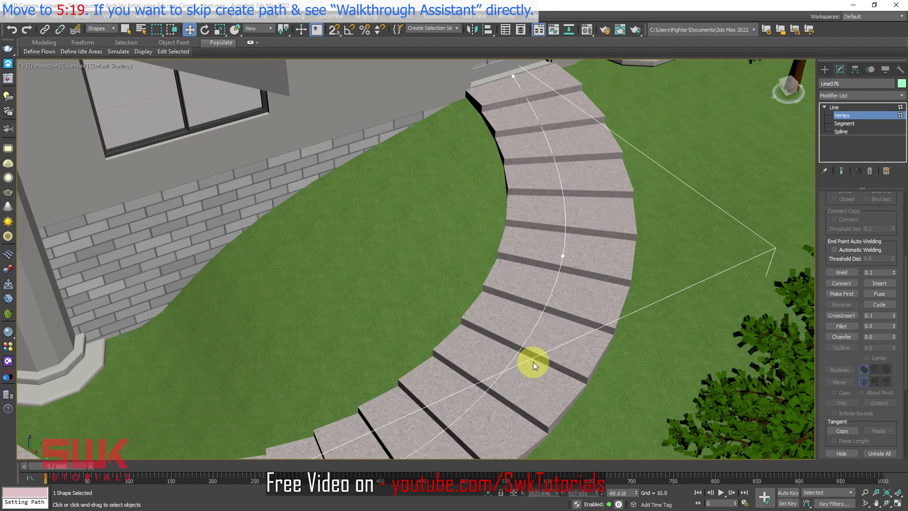
{"action": "mouse_move", "coordinate": [532, 362]}
{"action": "middle_mouse_down", "text": "alt"}
{"action": "mouse_move", "coordinate": [563, 277]}
{"action": "mouse_move", "coordinate": [611, 251]}
{"action": "middle_mouse_up", "text": "alt"}
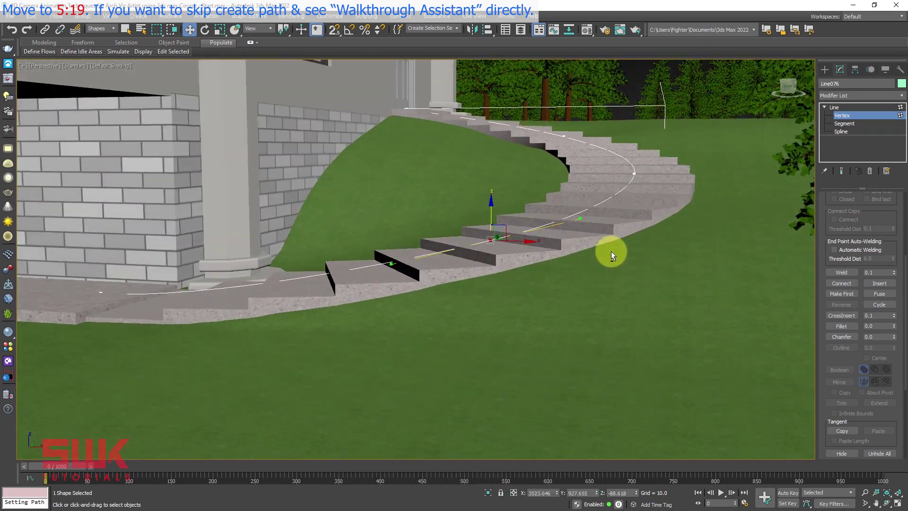
{"action": "middle_click_drag", "start_coordinate": [330, 266], "coordinate": [412, 271], "text": "alt"}
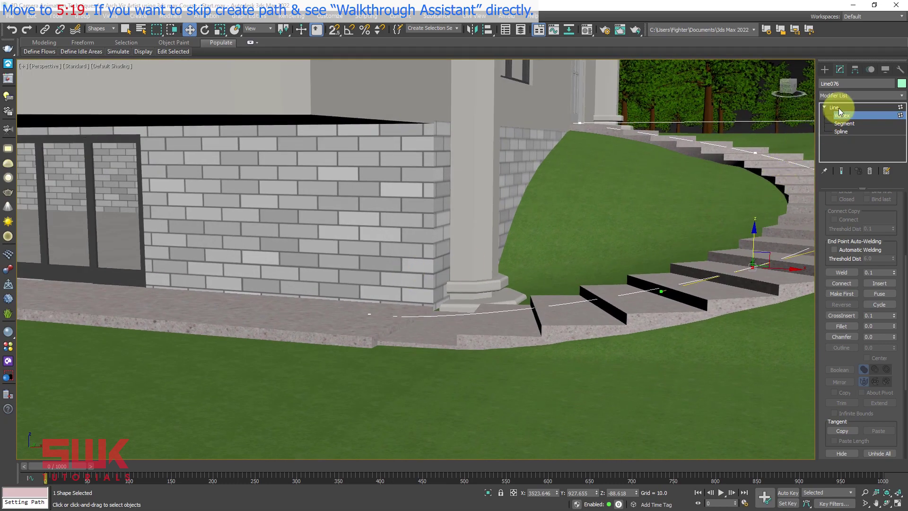
{"action": "left_click", "coordinate": [839, 108]}
{"action": "scroll", "coordinate": [437, 243], "scroll_direction": "down", "scroll_amount": 5}
Raise the stair path Line076 about 35 units on Z.
{"action": "mouse_move", "coordinate": [479, 259]}
{"action": "middle_mouse_down"}
{"action": "mouse_move", "coordinate": [316, 257]}
{"action": "mouse_move", "coordinate": [356, 257]}
{"action": "mouse_move", "coordinate": [367, 243]}
{"action": "mouse_move", "coordinate": [393, 239]}
{"action": "middle_mouse_up"}
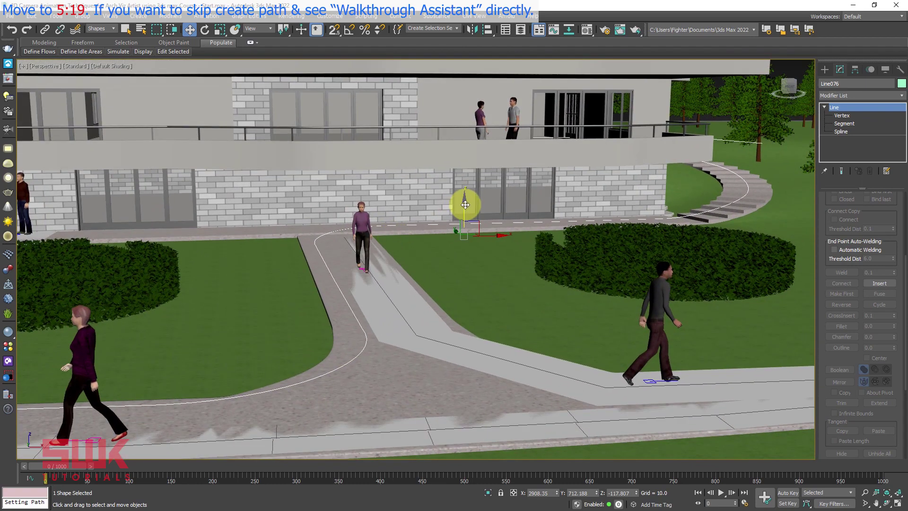
{"action": "left_click_drag", "start_coordinate": [464, 204], "coordinate": [458, 180]}
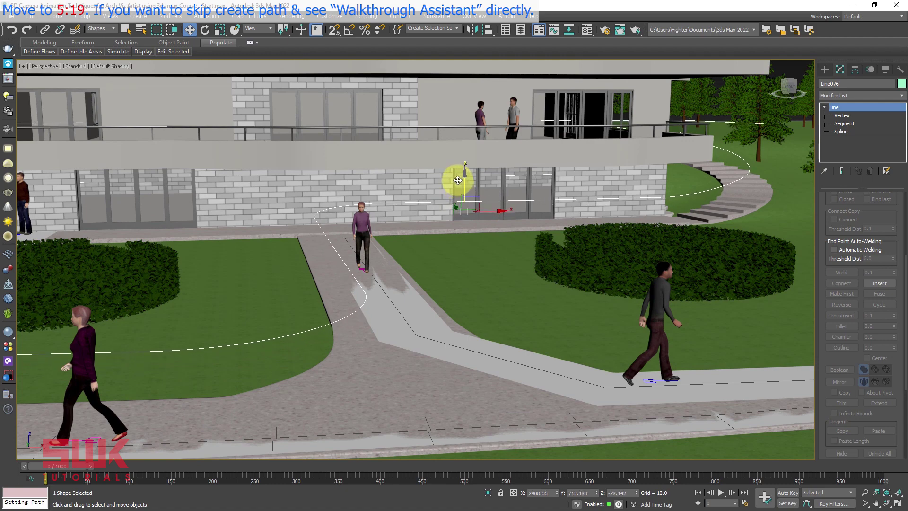
{"action": "left_click", "coordinate": [456, 179]}
{"action": "right_click", "coordinate": [455, 178]}
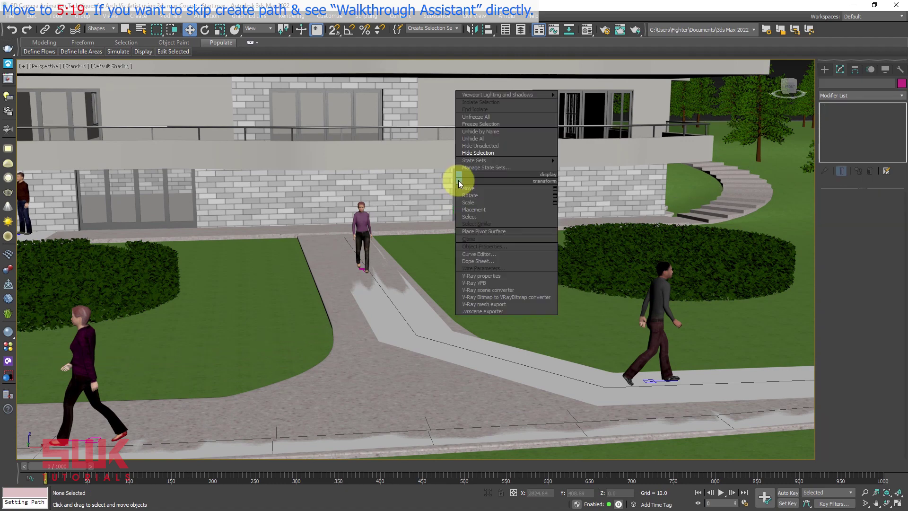
{"action": "left_click", "coordinate": [479, 136]}
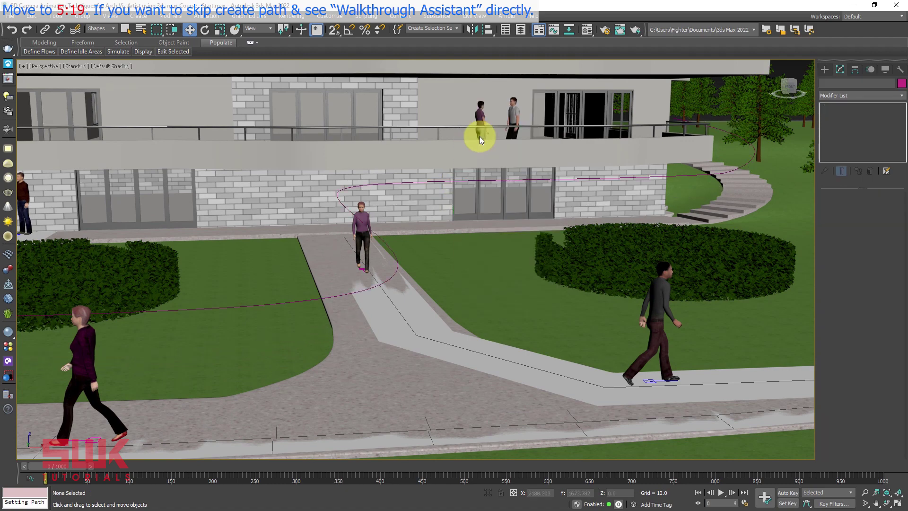
Select the Walkthrough path spline and look over the scene.
{"action": "left_click", "coordinate": [388, 256]}
{"action": "mouse_move", "coordinate": [387, 257]}
{"action": "middle_mouse_down", "text": "alt"}
{"action": "mouse_move", "coordinate": [407, 257]}
{"action": "mouse_move", "coordinate": [328, 273]}
{"action": "mouse_move", "coordinate": [300, 264]}
{"action": "mouse_move", "coordinate": [425, 284]}
{"action": "mouse_move", "coordinate": [397, 274]}
{"action": "middle_mouse_up", "text": "alt"}
{"action": "scroll", "coordinate": [406, 258], "scroll_direction": "up", "scroll_amount": 3}
{"action": "scroll", "coordinate": [395, 277], "scroll_direction": "down", "scroll_amount": 5}
{"action": "scroll", "coordinate": [397, 275], "scroll_direction": "up", "scroll_amount": 5}
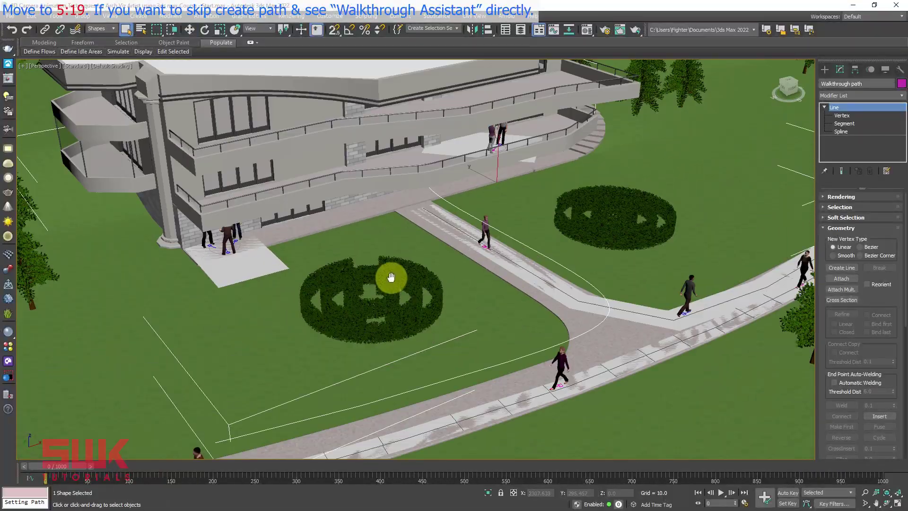
{"action": "scroll", "coordinate": [391, 276], "scroll_direction": "down", "scroll_amount": 5}
Show four viewports and frame the path start in a shaded Top view.
{"action": "key", "text": "alt+w"}
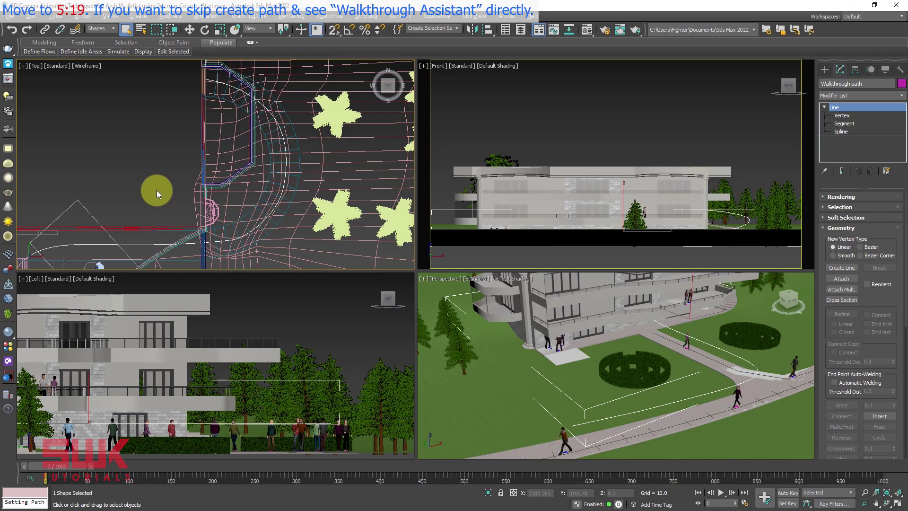
{"action": "middle_click_drag", "start_coordinate": [157, 191], "coordinate": [265, 122]}
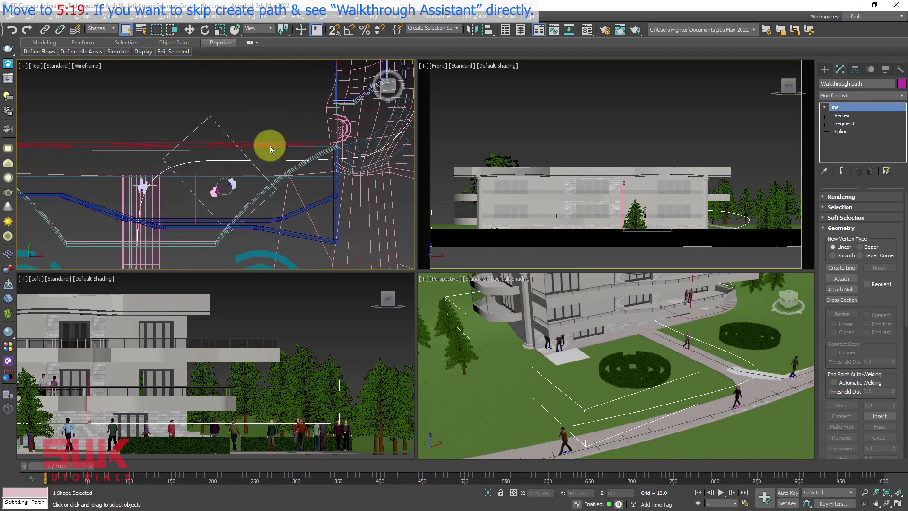
{"action": "key", "text": "F3"}
{"action": "scroll", "coordinate": [299, 113], "scroll_direction": "down", "scroll_amount": 2}
{"action": "scroll", "coordinate": [303, 97], "scroll_direction": "down", "scroll_amount": 2}
{"action": "scroll", "coordinate": [297, 113], "scroll_direction": "down", "scroll_amount": 1}
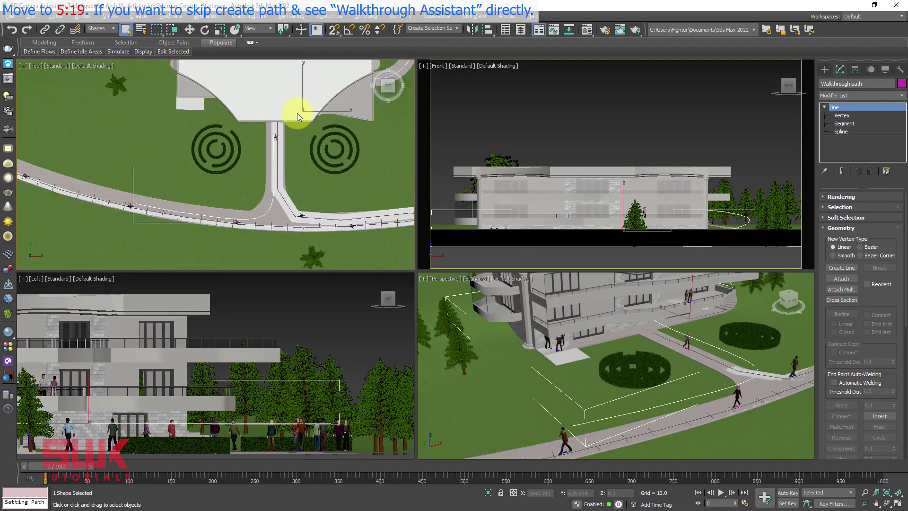
{"action": "middle_click_drag", "start_coordinate": [297, 112], "coordinate": [300, 110]}
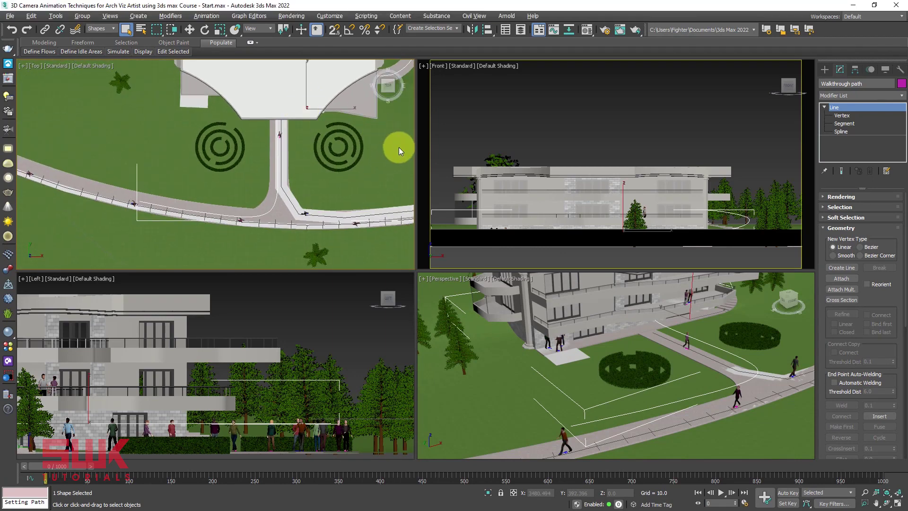
Create a VRayPhysicalCamera in the Top view aimed toward the building.
{"action": "left_click", "coordinate": [824, 70]}
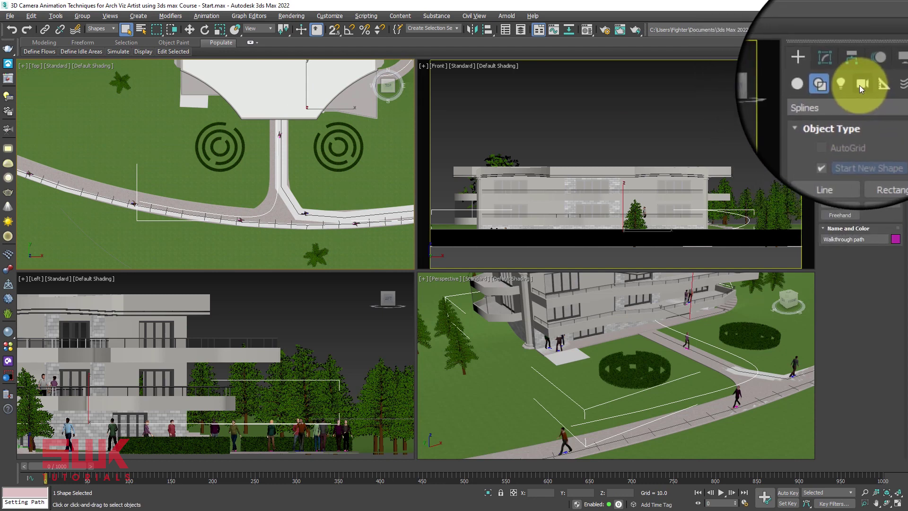
{"action": "left_click", "coordinate": [858, 85]}
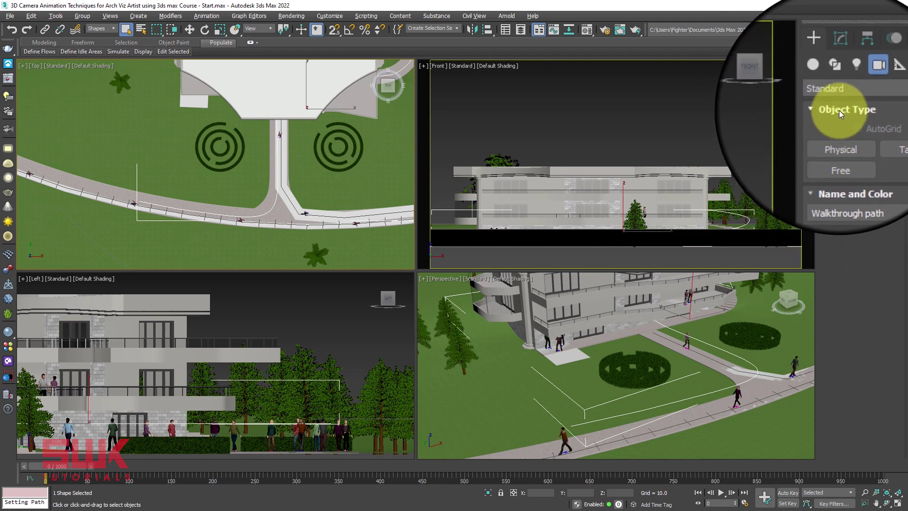
{"action": "left_click", "coordinate": [839, 97]}
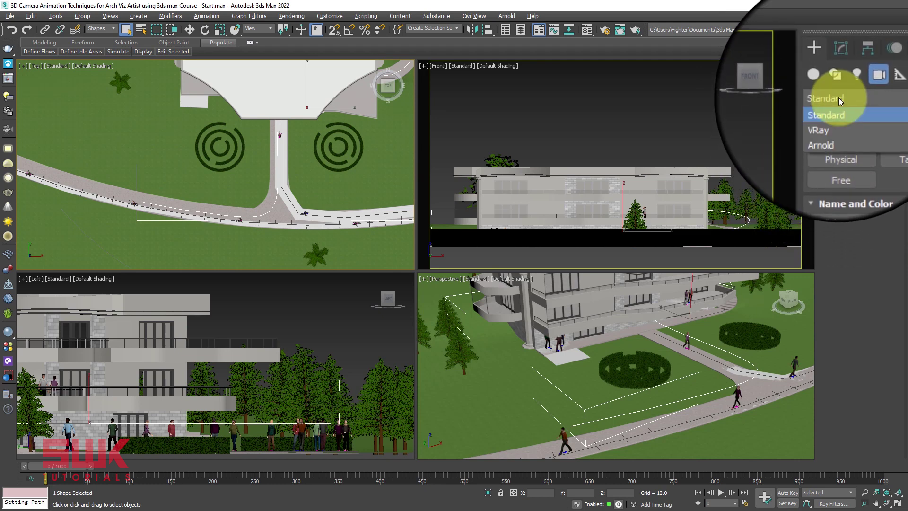
{"action": "left_click", "coordinate": [832, 114]}
{"action": "left_click", "coordinate": [880, 132]}
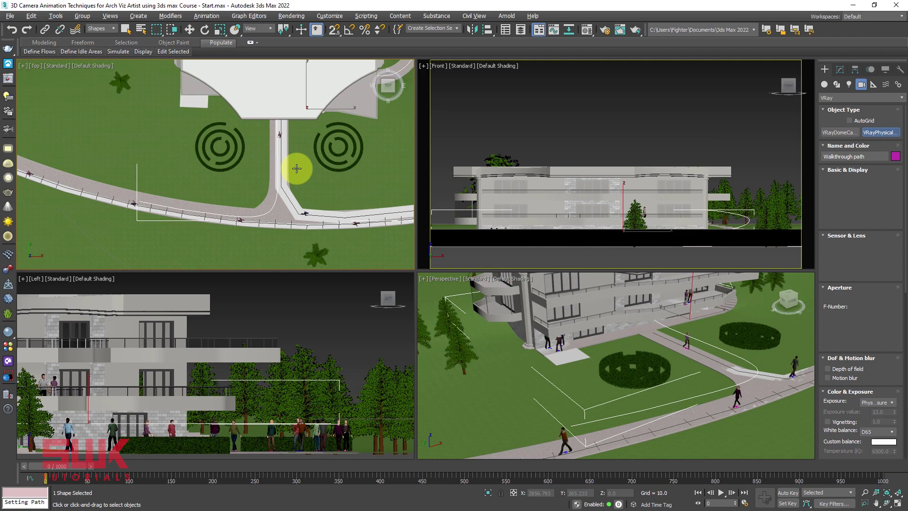
{"action": "left_click_drag", "start_coordinate": [136, 249], "coordinate": [211, 142]}
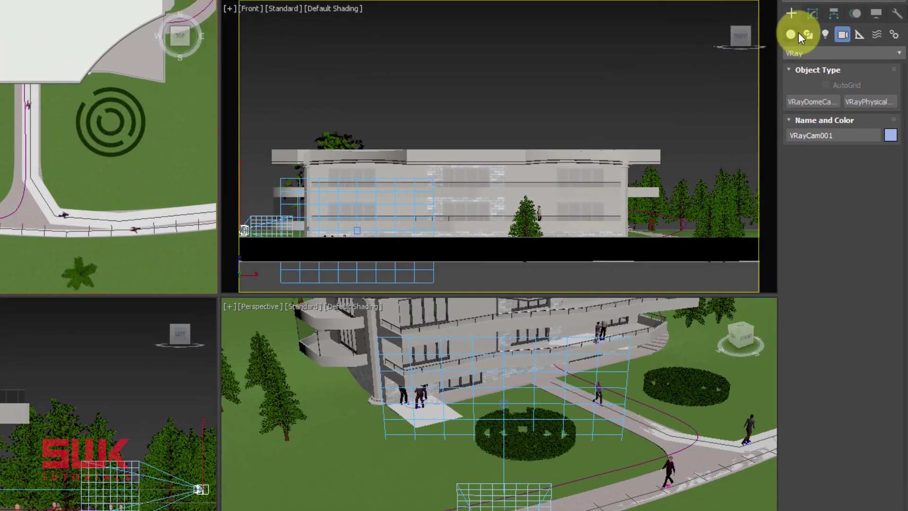
Untick Targeted and enable Automatic vertical tilt for VRayCam001.
{"action": "left_click", "coordinate": [841, 68]}
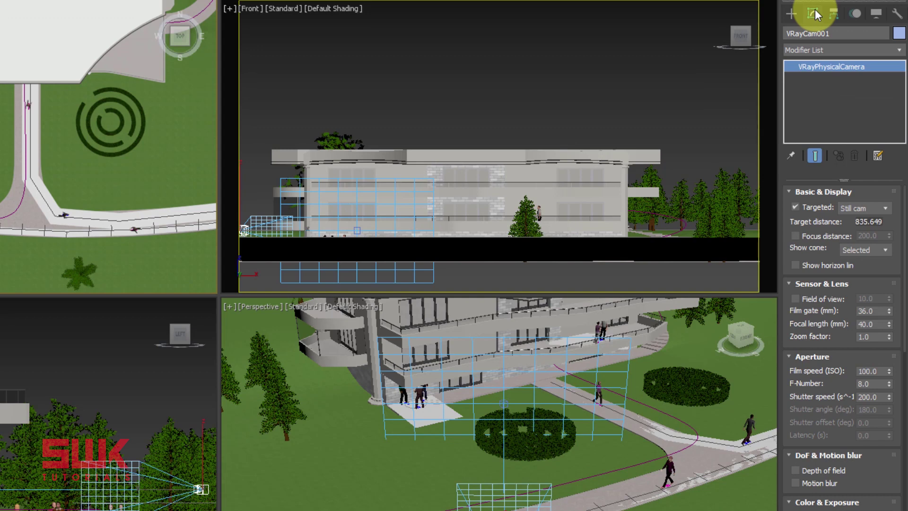
{"action": "left_click", "coordinate": [795, 207]}
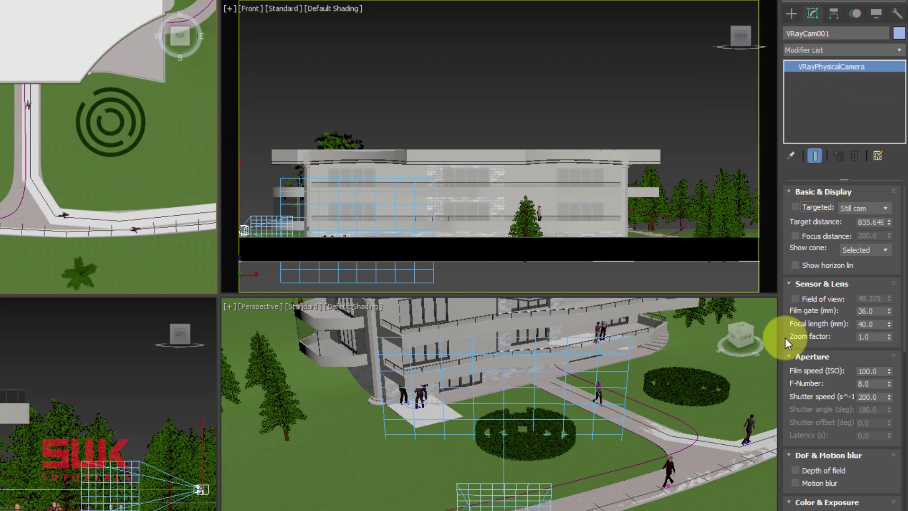
{"action": "scroll", "coordinate": [801, 400], "scroll_direction": "down", "scroll_amount": 3}
{"action": "scroll", "coordinate": [800, 331], "scroll_direction": "down", "scroll_amount": 2}
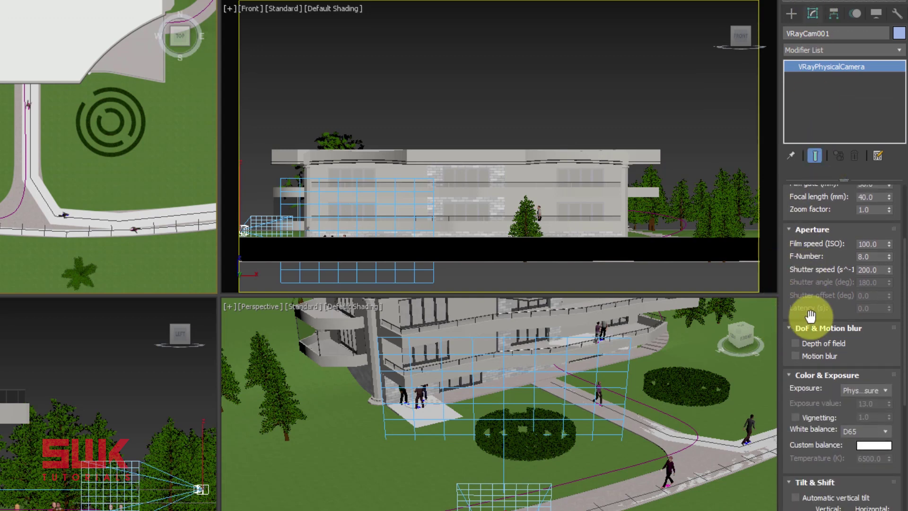
{"action": "left_click", "coordinate": [804, 498]}
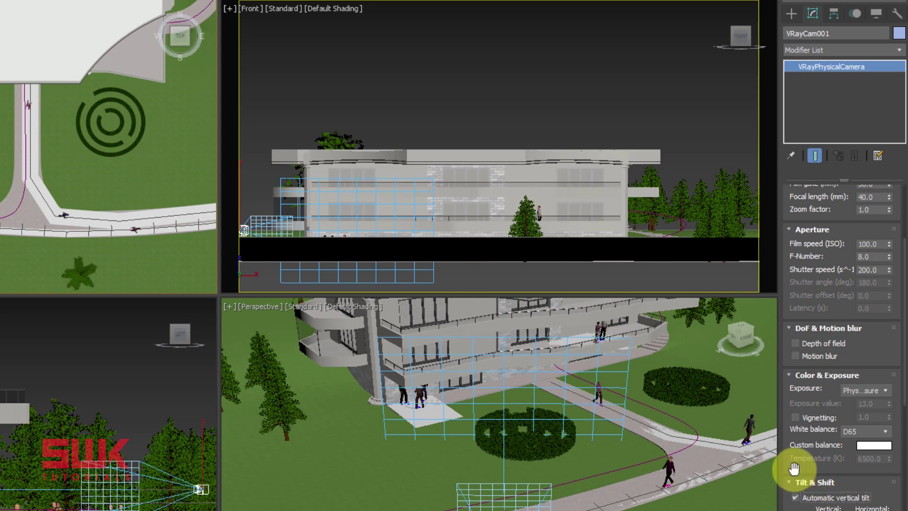
Set the Front viewport to look through VRayCam001 and reframe the Top view.
{"action": "left_click", "coordinate": [246, 8]}
{"action": "mouse_move", "coordinate": [271, 23]}
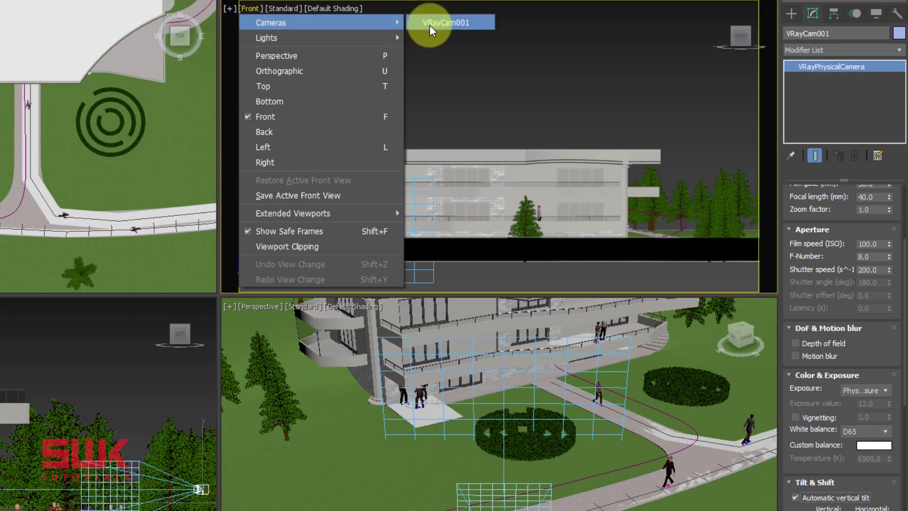
{"action": "left_click", "coordinate": [429, 24]}
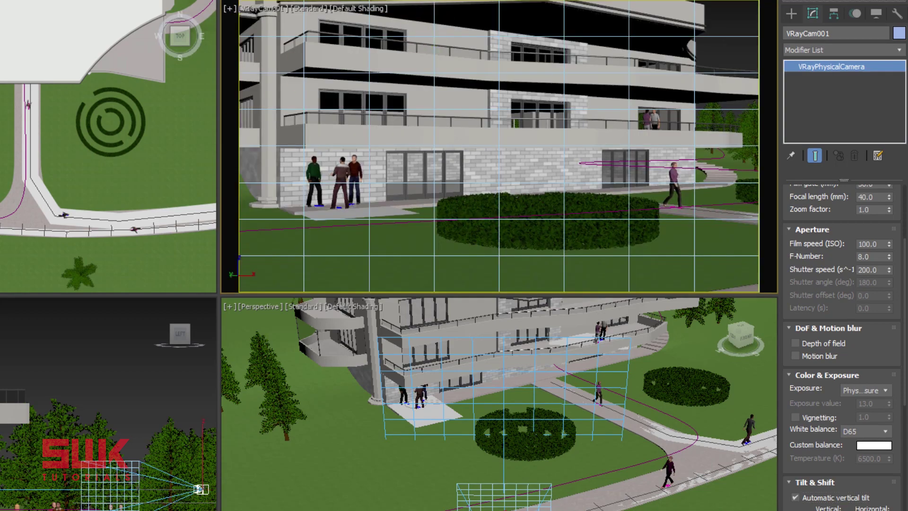
{"action": "scroll", "coordinate": [197, 203], "scroll_direction": "up", "scroll_amount": 5}
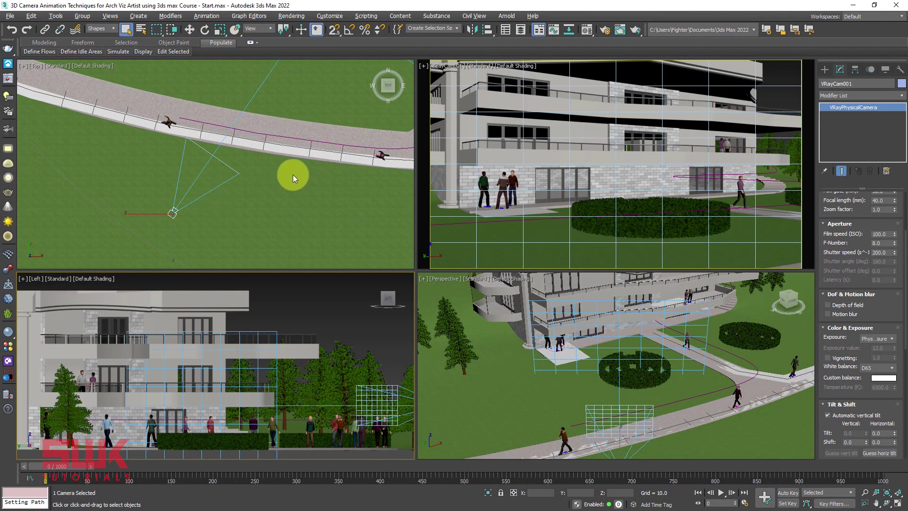
{"action": "middle_click_drag", "start_coordinate": [294, 175], "coordinate": [266, 189]}
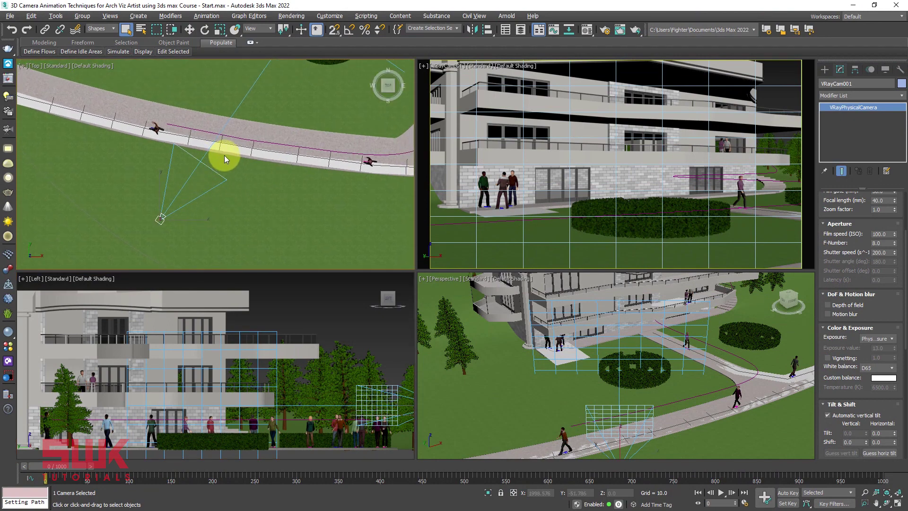
Open the Walkthrough Assistant and pick the Walkthrough path for VRayCam001.
{"action": "left_click", "coordinate": [199, 17]}
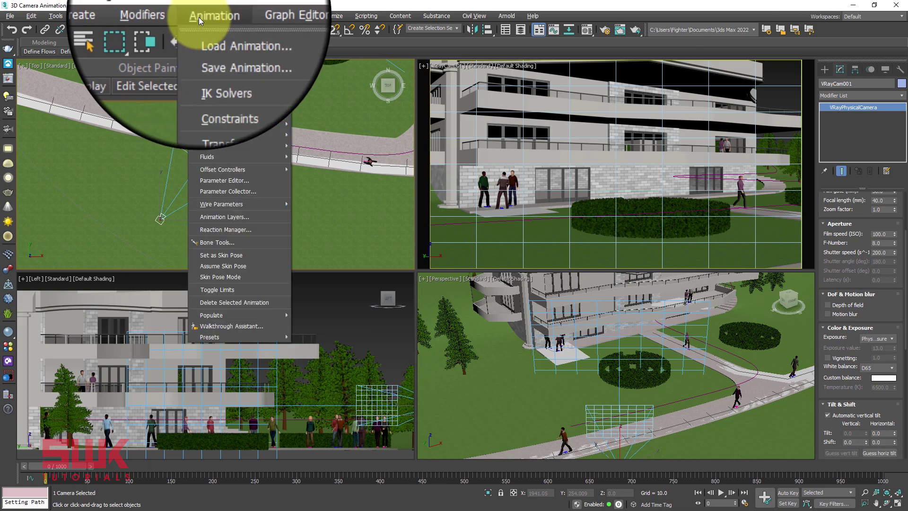
{"action": "left_click", "coordinate": [229, 326]}
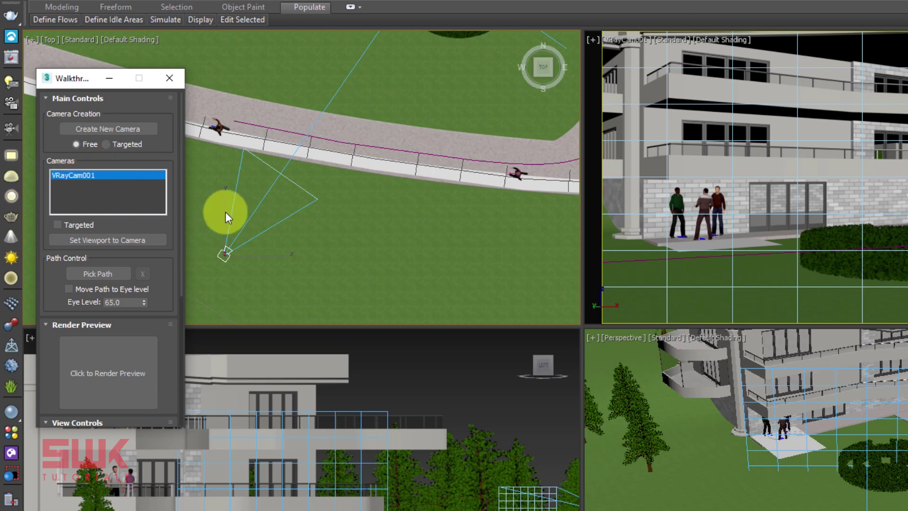
{"action": "middle_click_drag", "start_coordinate": [225, 212], "coordinate": [253, 225]}
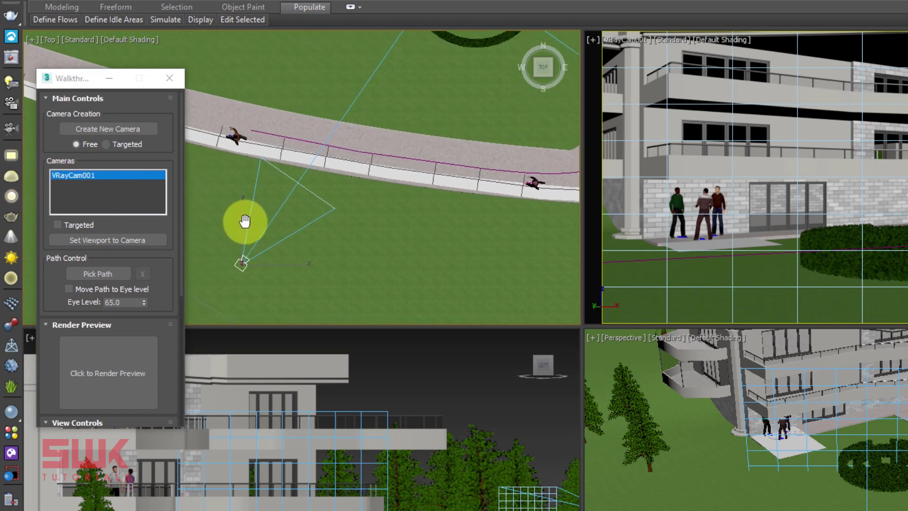
{"action": "left_click", "coordinate": [99, 273]}
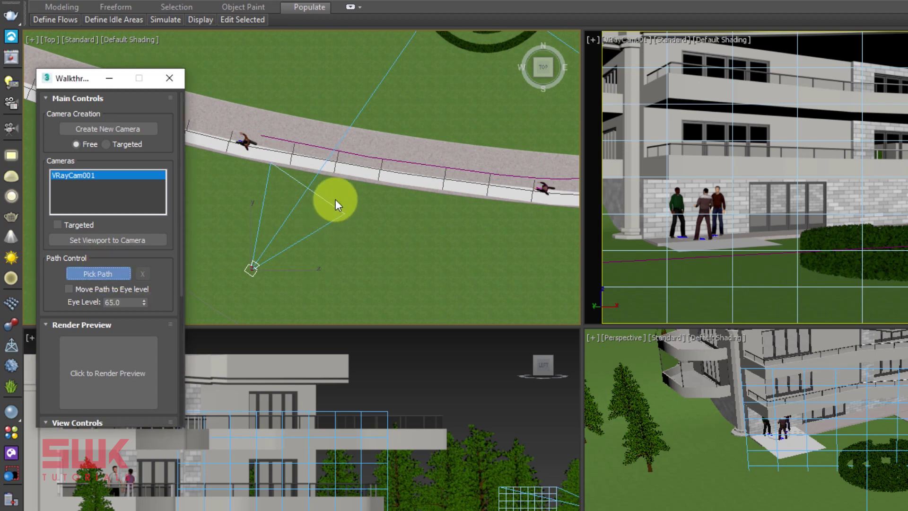
{"action": "left_click", "coordinate": [350, 153]}
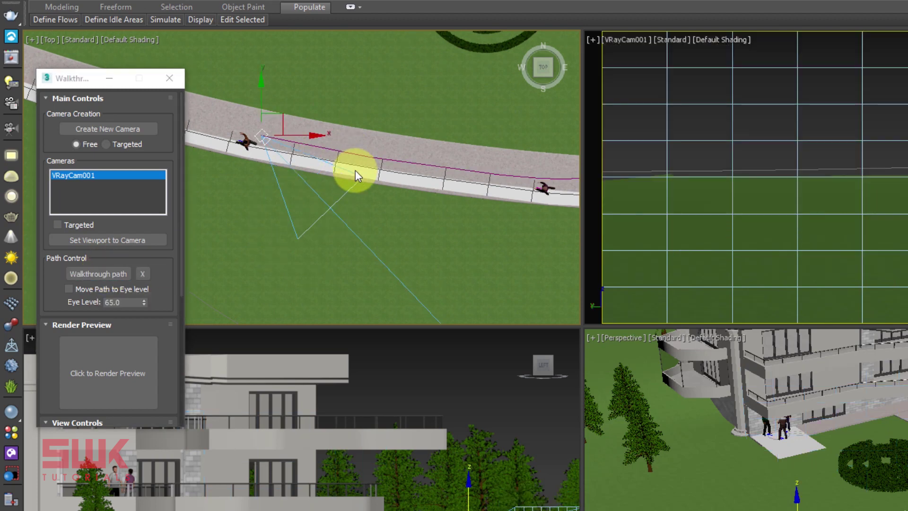
Expand the head-turn View Controls, test the Turn Head slider, and deselect the camera.
{"action": "scroll", "coordinate": [355, 171], "scroll_direction": "down", "scroll_amount": 2}
{"action": "middle_click_drag", "start_coordinate": [277, 149], "coordinate": [260, 154]}
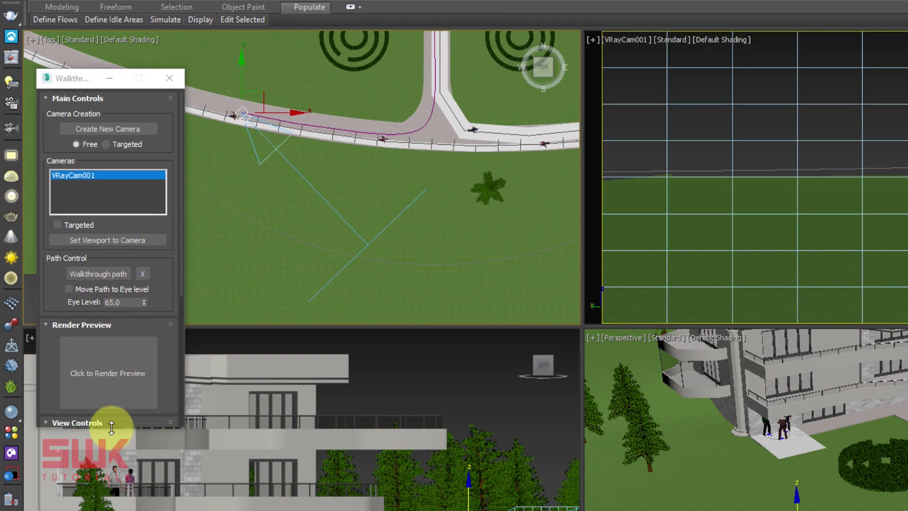
{"action": "left_click_drag", "start_coordinate": [111, 427], "coordinate": [112, 510]}
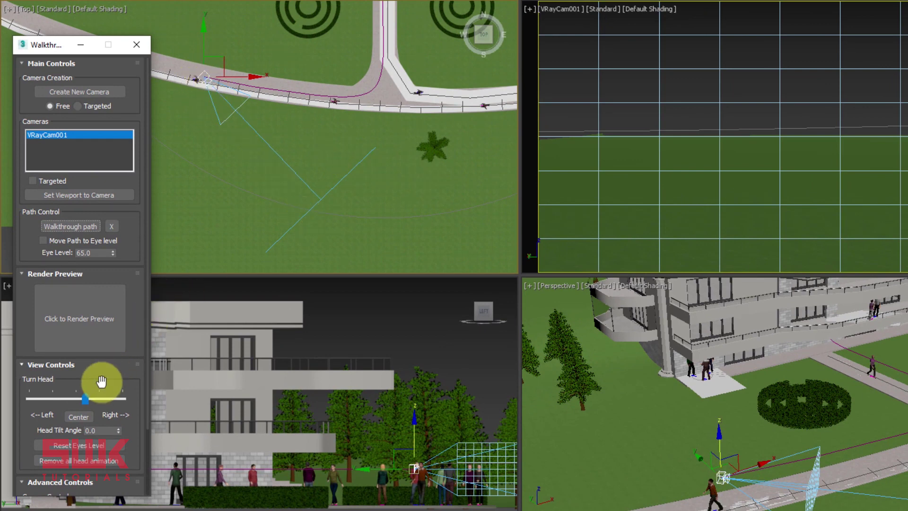
{"action": "left_click_drag", "start_coordinate": [87, 397], "coordinate": [76, 398]}
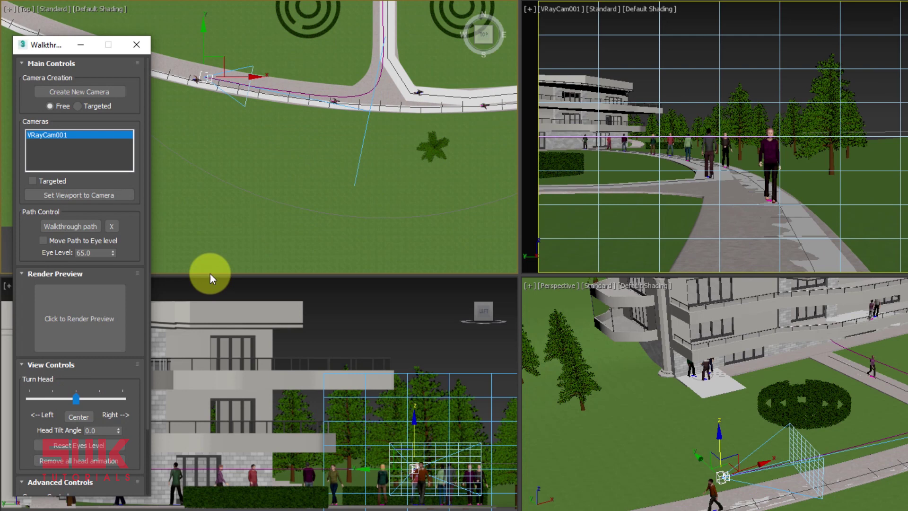
{"action": "scroll", "coordinate": [237, 93], "scroll_direction": "up", "scroll_amount": 4}
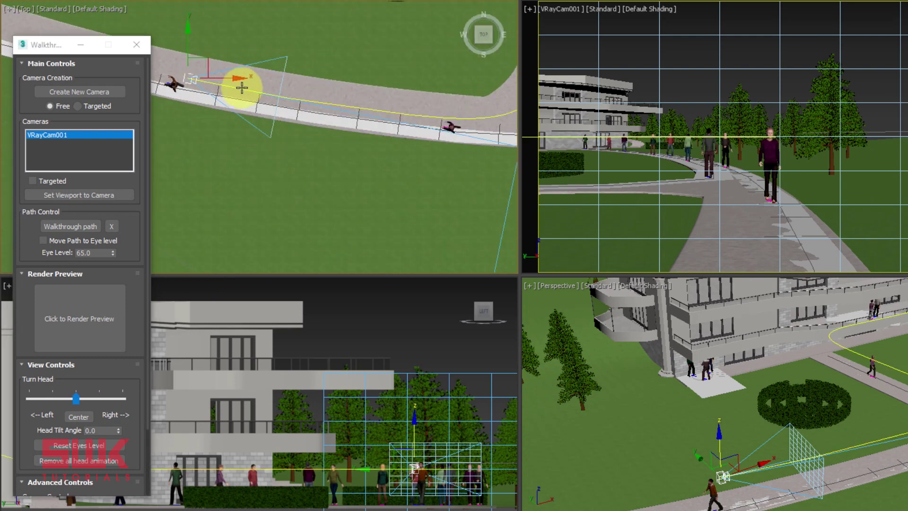
{"action": "left_click", "coordinate": [694, 78]}
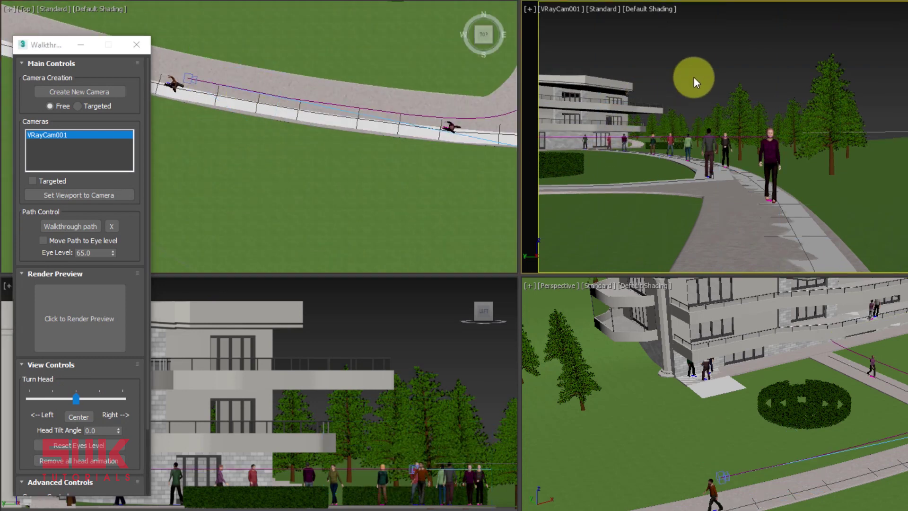
Maximize the camera view, close the Walkthrough Assistant, and check the camera selection.
{"action": "key", "text": "alt+w"}
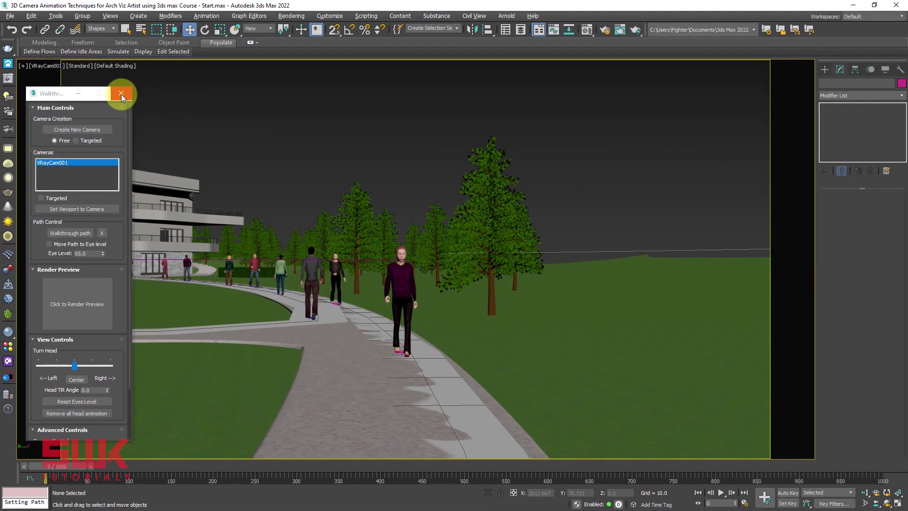
{"action": "left_click", "coordinate": [121, 95]}
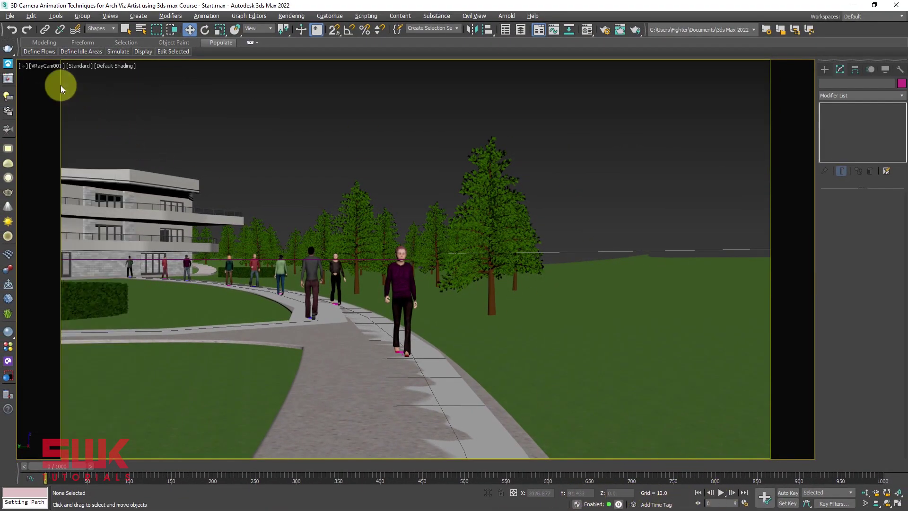
{"action": "left_click", "coordinate": [46, 69]}
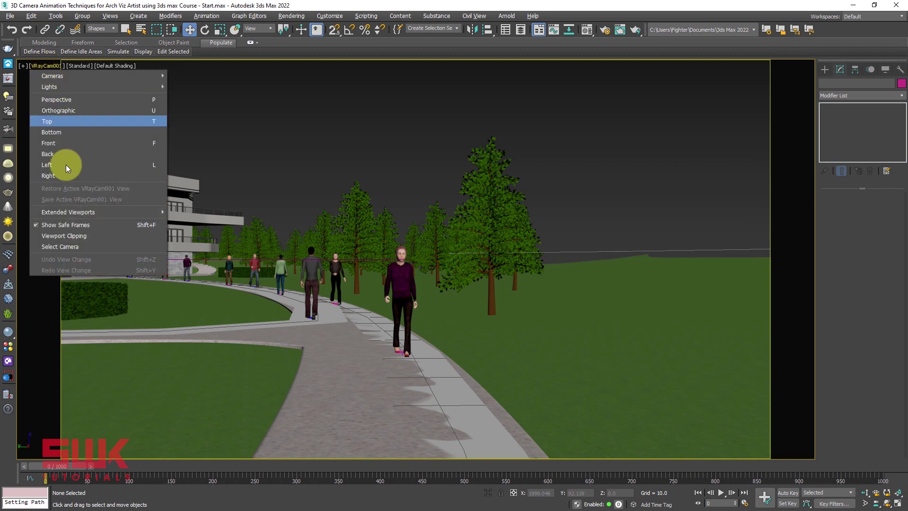
{"action": "left_click", "coordinate": [76, 240]}
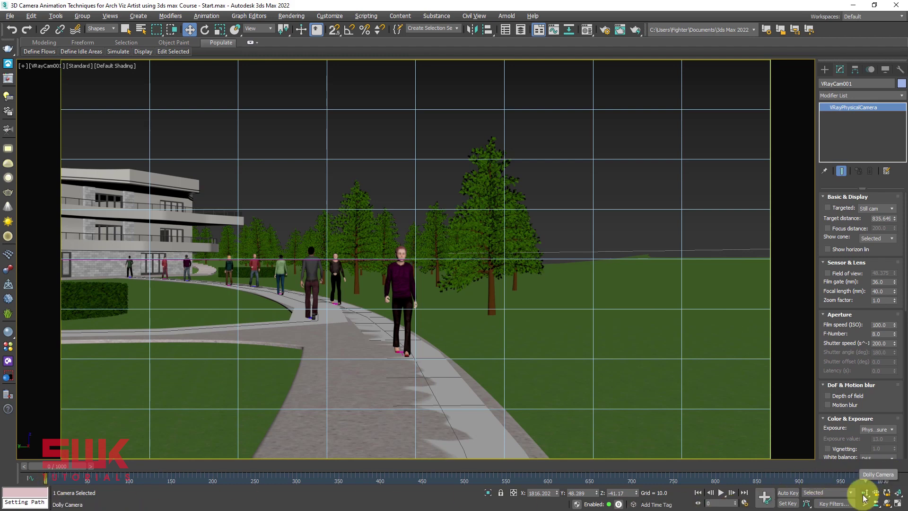
{"action": "left_click", "coordinate": [603, 134]}
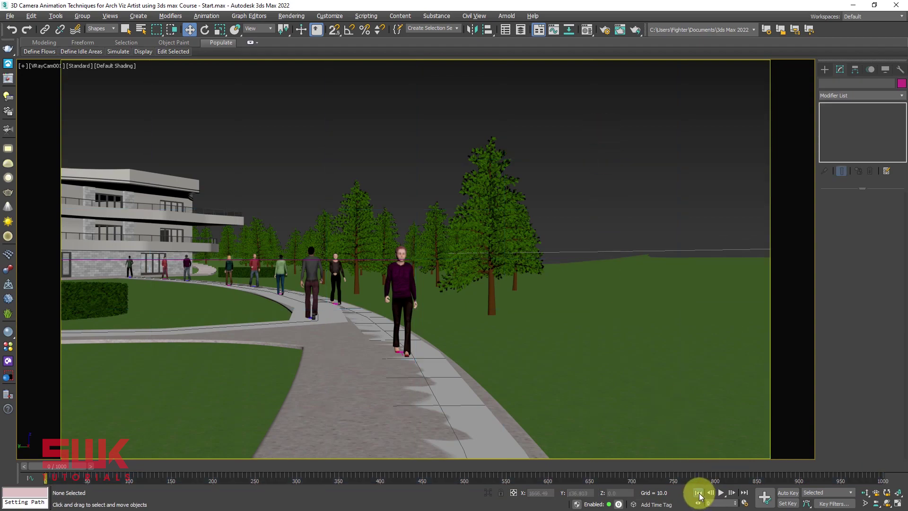
Play the walkthrough animation, stop it, and rewind to frame 0.
{"action": "left_click", "coordinate": [720, 493]}
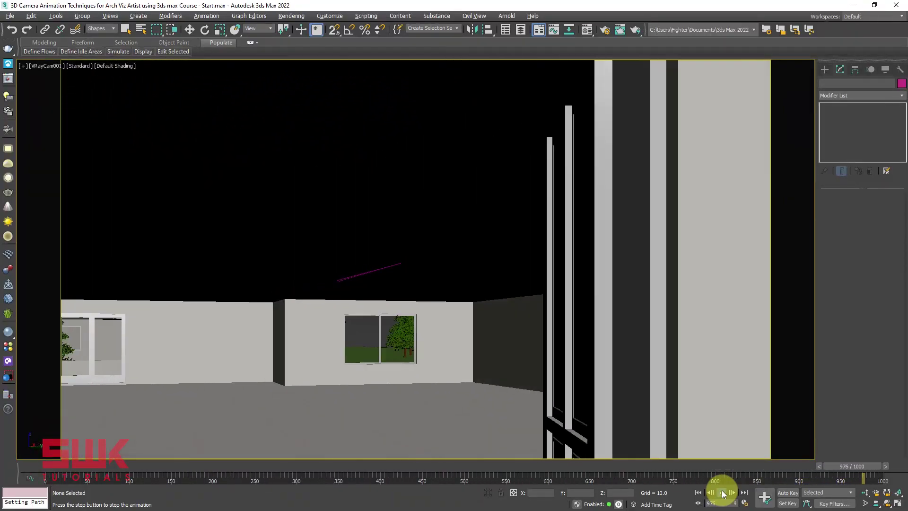
{"action": "left_click", "coordinate": [722, 494]}
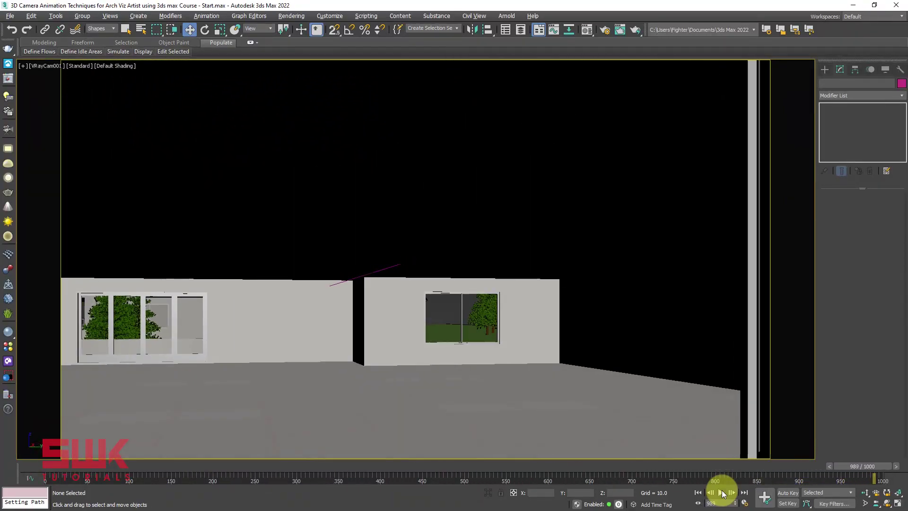
{"action": "left_click", "coordinate": [698, 494]}
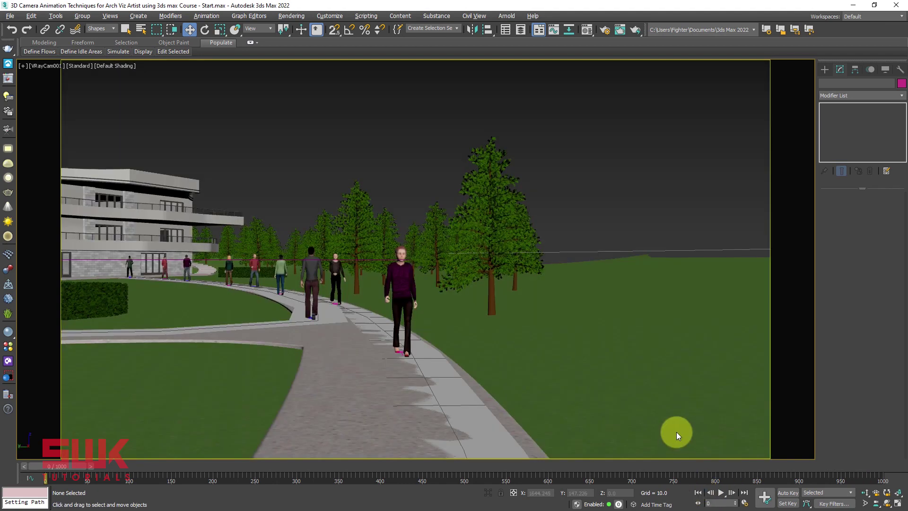
Restore four viewports and maximize the Top view over the path junction.
{"action": "key", "text": "alt+w"}
{"action": "scroll", "coordinate": [236, 185], "scroll_direction": "down", "scroll_amount": 4}
{"action": "mouse_move", "coordinate": [237, 187]}
{"action": "middle_mouse_down"}
{"action": "mouse_move", "coordinate": [148, 197]}
{"action": "mouse_move", "coordinate": [185, 197]}
{"action": "mouse_move", "coordinate": [159, 202]}
{"action": "mouse_move", "coordinate": [223, 254]}
{"action": "mouse_move", "coordinate": [292, 367]}
{"action": "middle_mouse_up"}
{"action": "key", "text": "alt+w"}
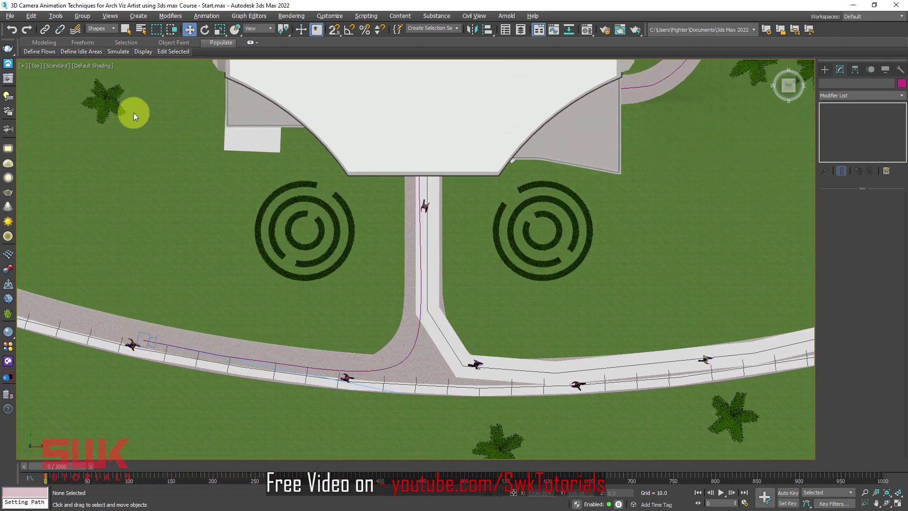
Set the selection filter to All, select VRayCam001, and stop playback at frame 384.
{"action": "left_click", "coordinate": [98, 30]}
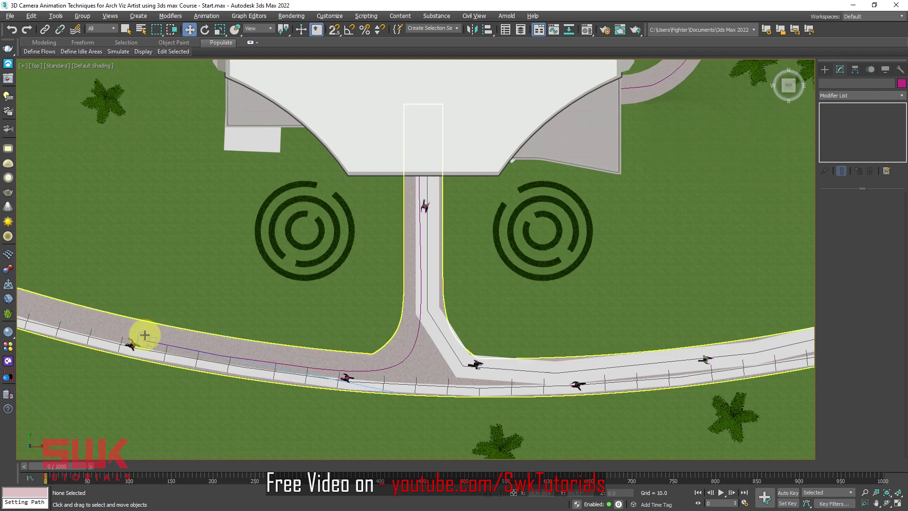
{"action": "left_click", "coordinate": [147, 334]}
{"action": "left_click", "coordinate": [149, 339]}
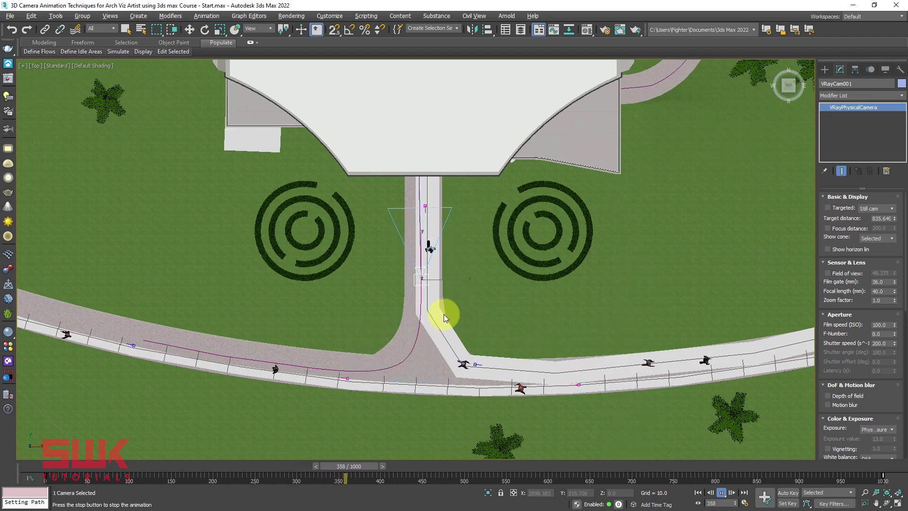
{"action": "left_click", "coordinate": [722, 492]}
In the Walkthrough Assistant's Advanced Controls, enable Auto Key and untick Follow Path.
{"action": "key", "text": "w"}
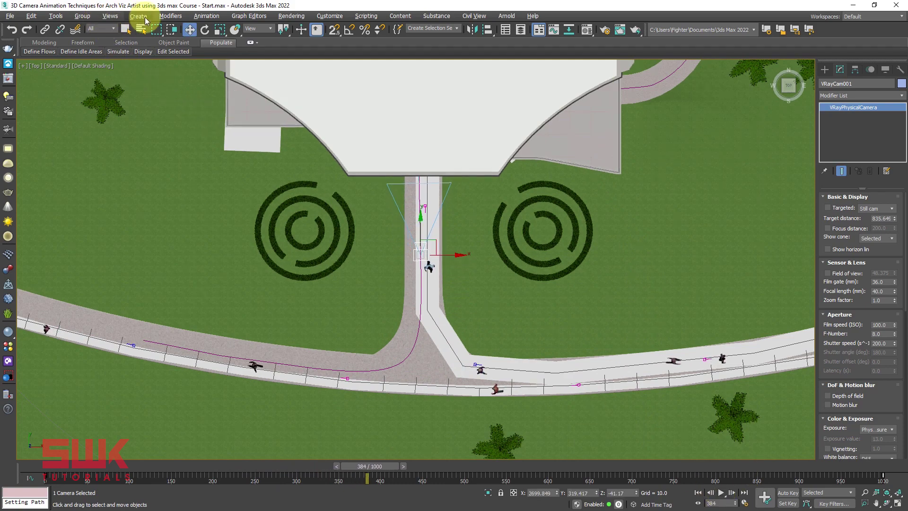
{"action": "left_click", "coordinate": [206, 16]}
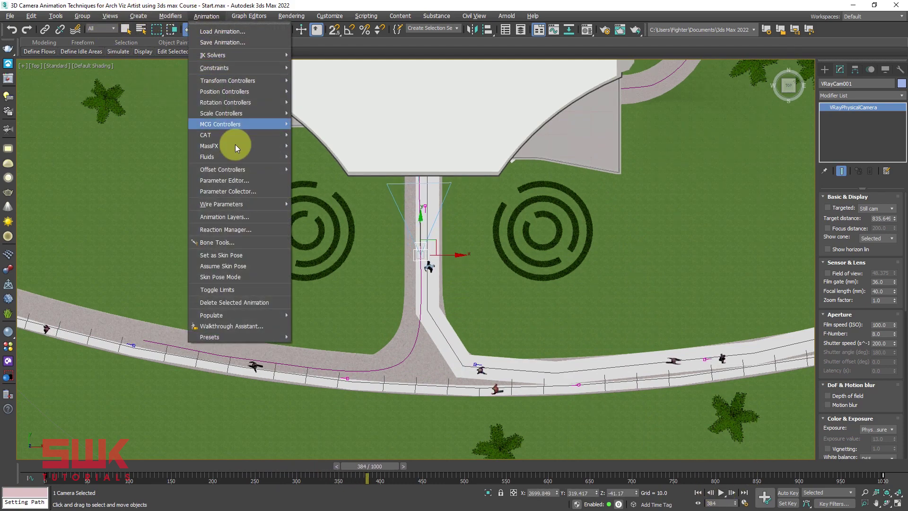
{"action": "left_click", "coordinate": [239, 325]}
{"action": "left_click", "coordinate": [65, 416]}
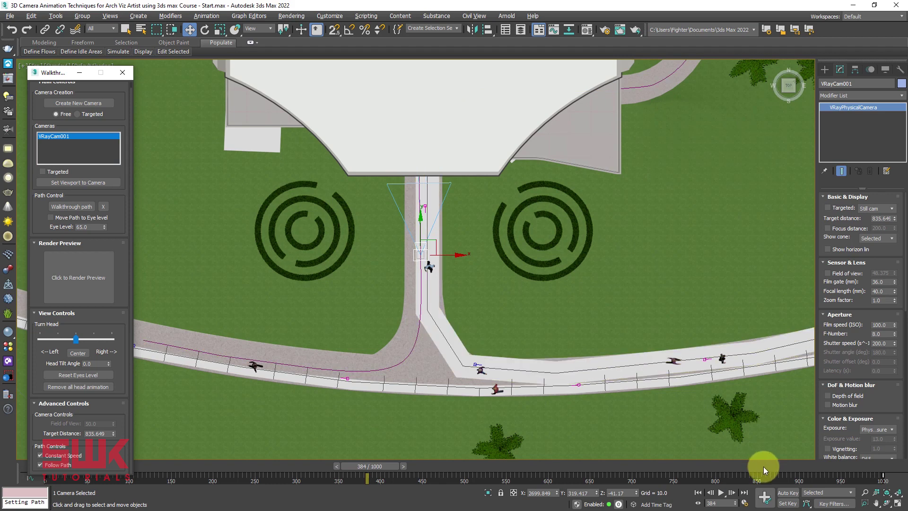
{"action": "left_click", "coordinate": [788, 494]}
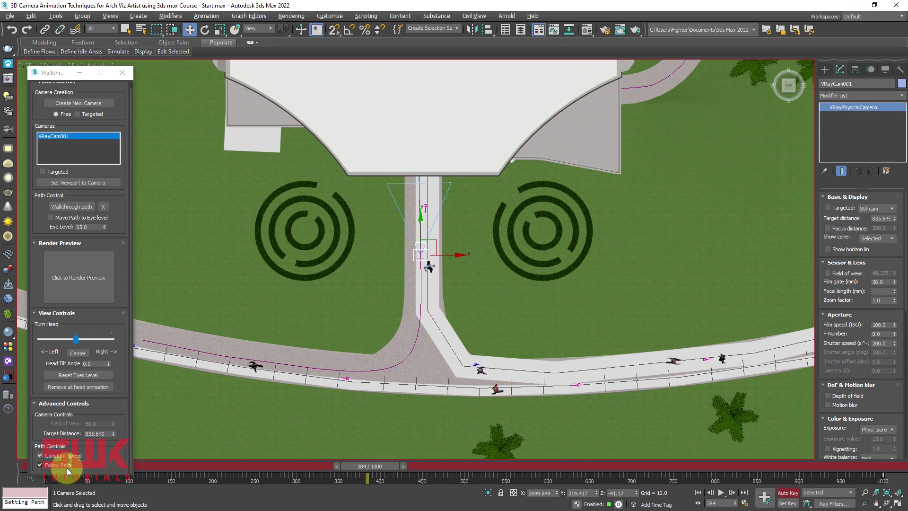
{"action": "left_click", "coordinate": [41, 465]}
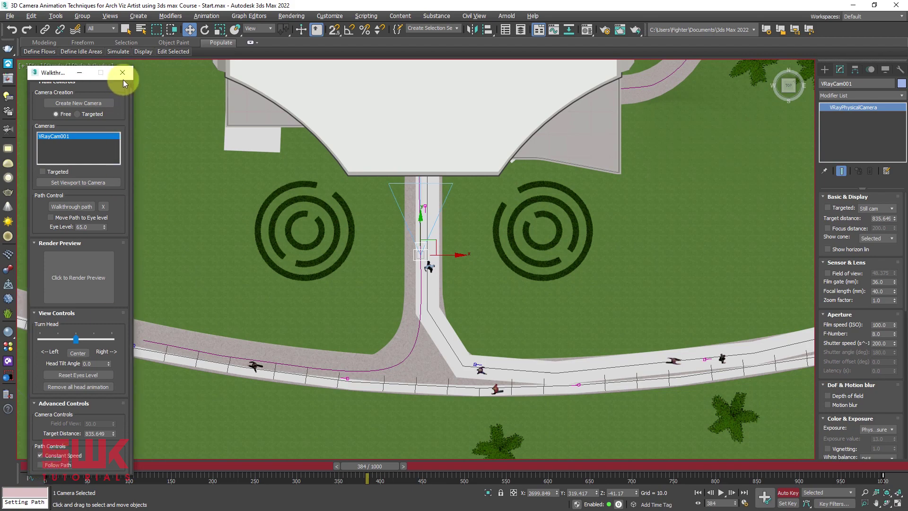
{"action": "left_click", "coordinate": [123, 76]}
At frame 0 turn VRayCam001's head right, then key a slight left turn near frame 50.
{"action": "left_click", "coordinate": [698, 492]}
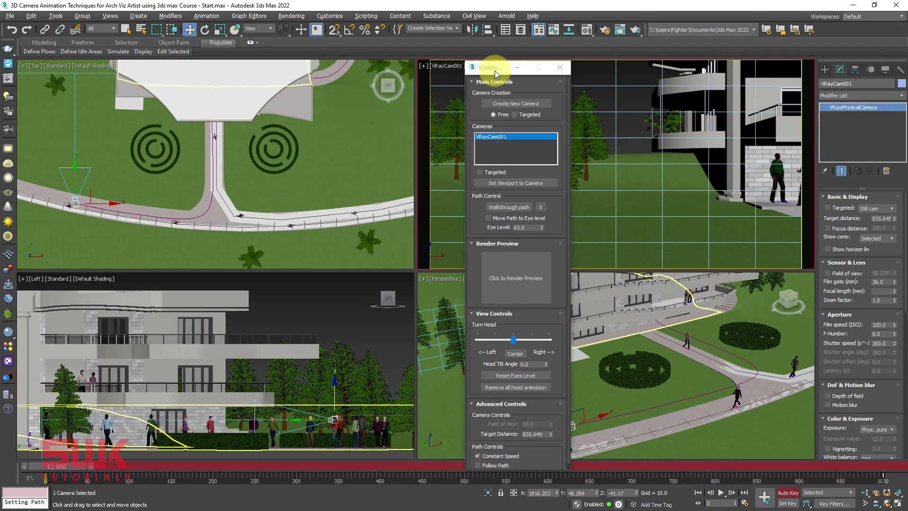
{"action": "left_click_drag", "start_coordinate": [497, 70], "coordinate": [871, 61]}
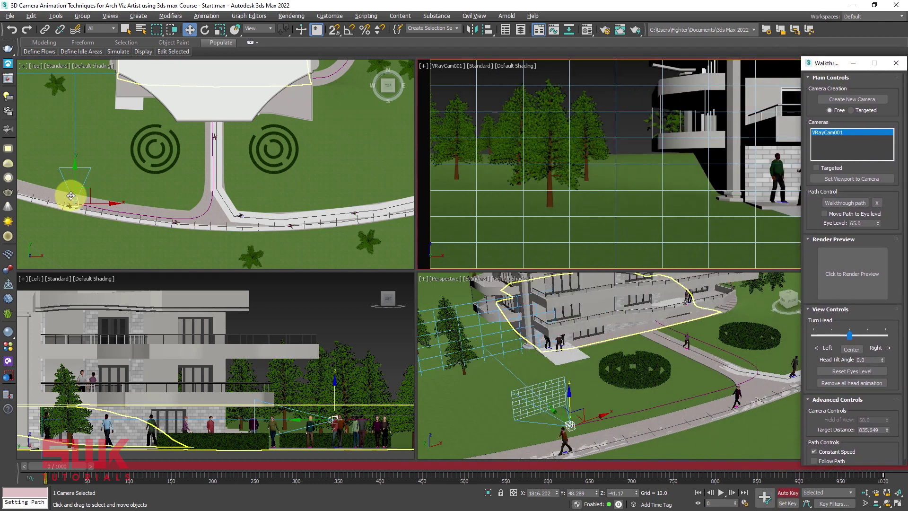
{"action": "left_click", "coordinate": [549, 314]}
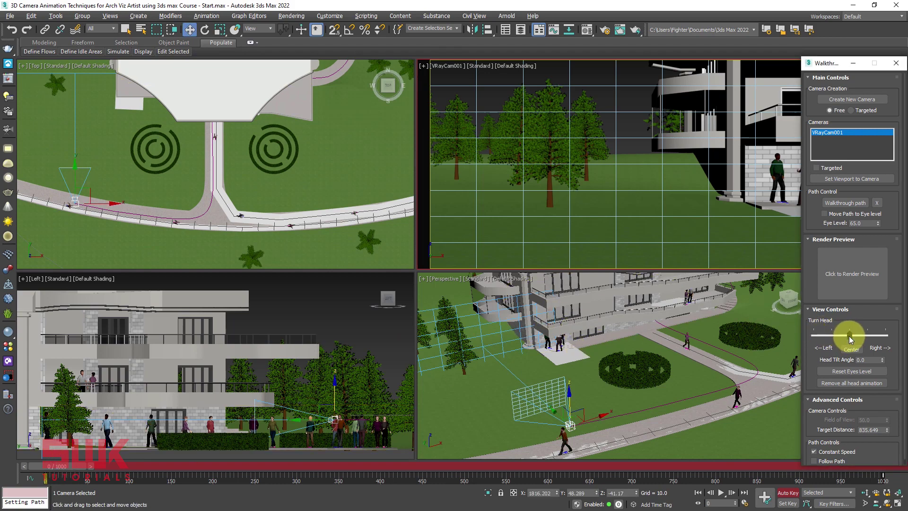
{"action": "left_click_drag", "start_coordinate": [850, 337], "coordinate": [868, 339]}
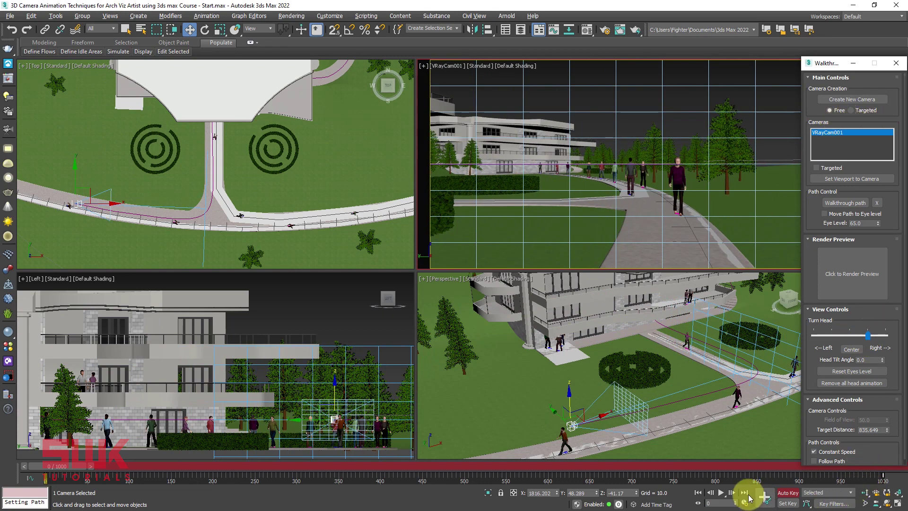
{"action": "mouse_move", "coordinate": [49, 465]}
{"action": "left_mouse_down"}
{"action": "mouse_move", "coordinate": [100, 472]}
{"action": "mouse_move", "coordinate": [47, 469]}
{"action": "left_mouse_up"}
{"action": "key", "text": "w"}
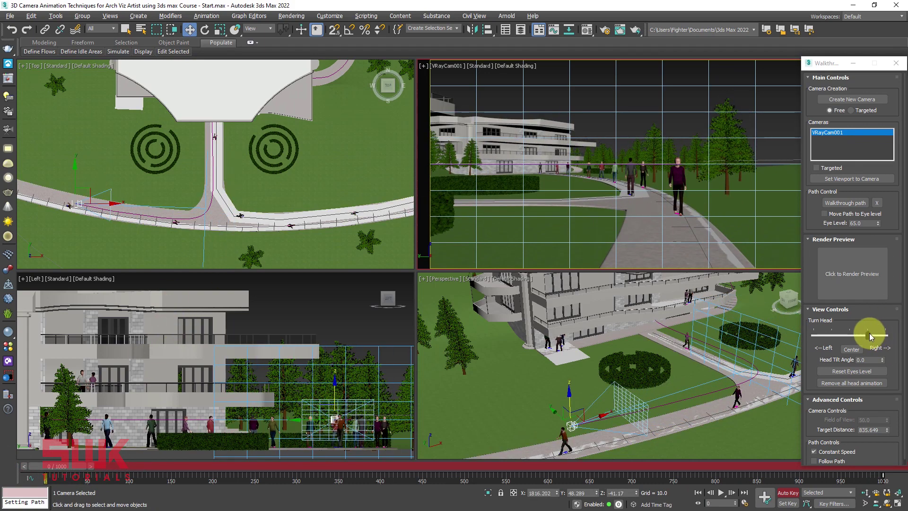
{"action": "left_click_drag", "start_coordinate": [869, 333], "coordinate": [867, 332]}
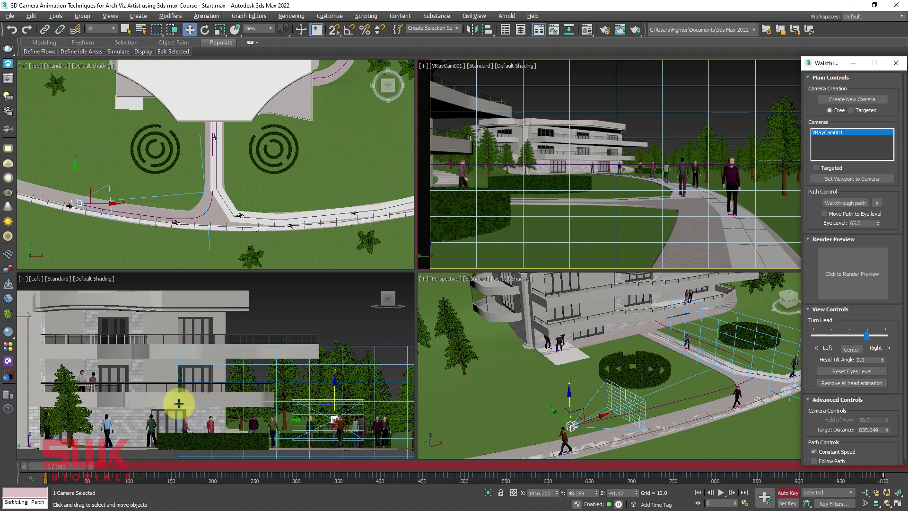
Key a slight right head turn near frame 53 and face the building at frame 209.
{"action": "left_click_drag", "start_coordinate": [58, 468], "coordinate": [143, 461]}
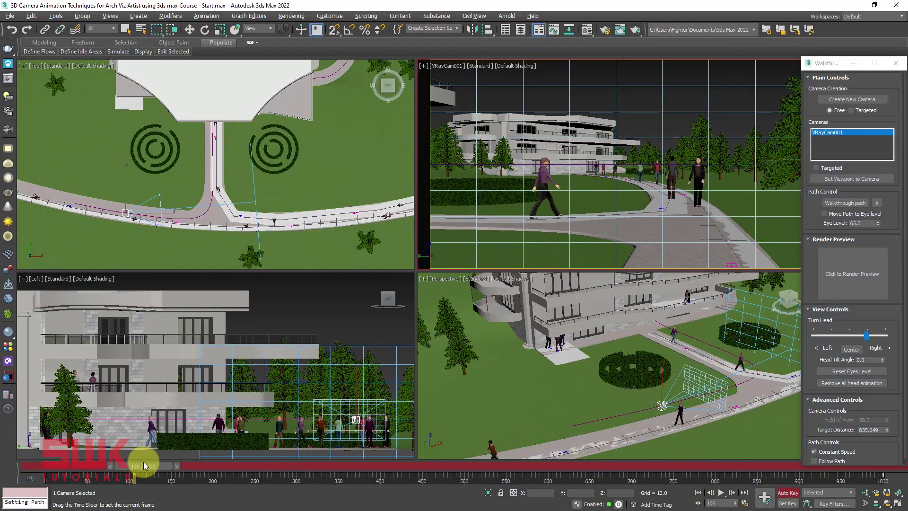
{"action": "key", "text": "w"}
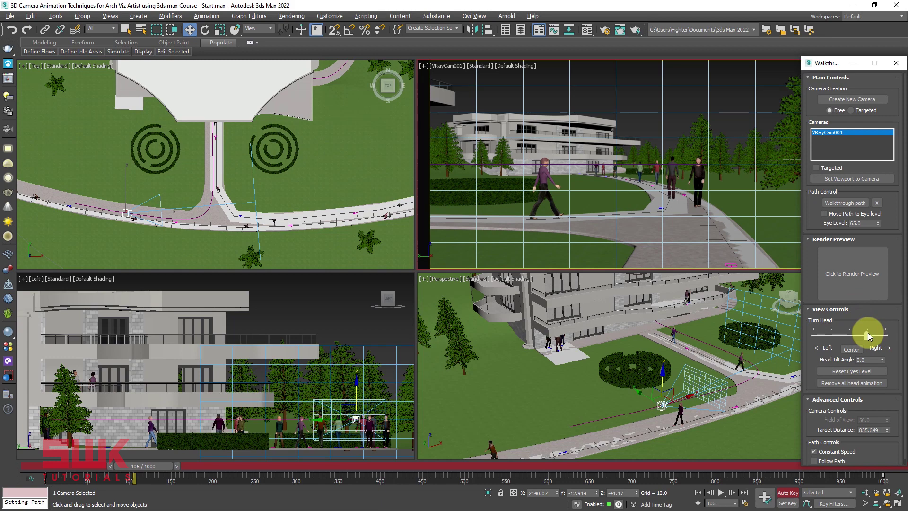
{"action": "left_click_drag", "start_coordinate": [865, 337], "coordinate": [867, 337]}
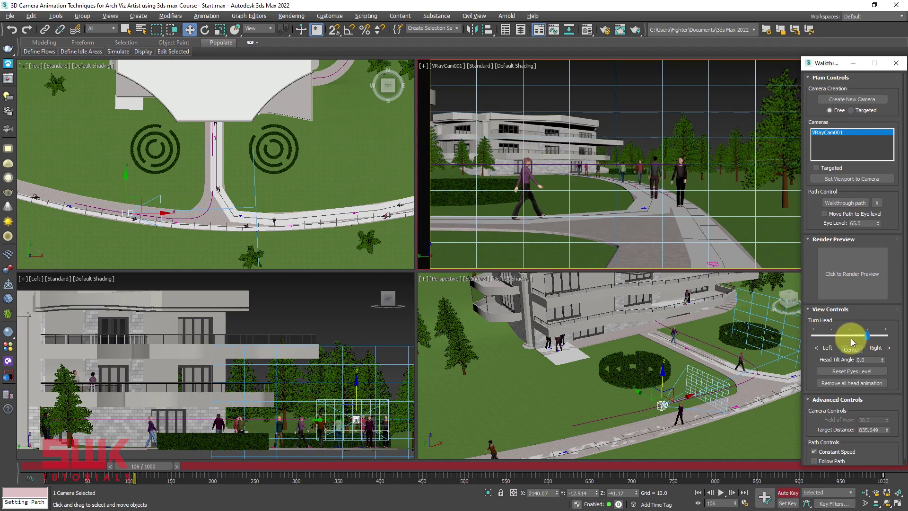
{"action": "left_click_drag", "start_coordinate": [144, 471], "coordinate": [4, 465]}
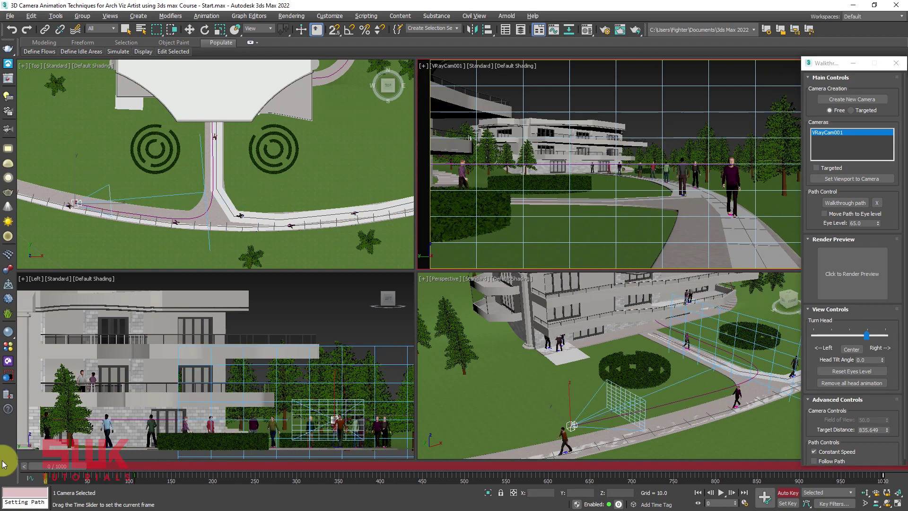
{"action": "mouse_move", "coordinate": [58, 466]}
{"action": "left_mouse_down"}
{"action": "mouse_move", "coordinate": [237, 469]}
{"action": "mouse_move", "coordinate": [227, 469]}
{"action": "left_mouse_up"}
{"action": "key", "text": "w"}
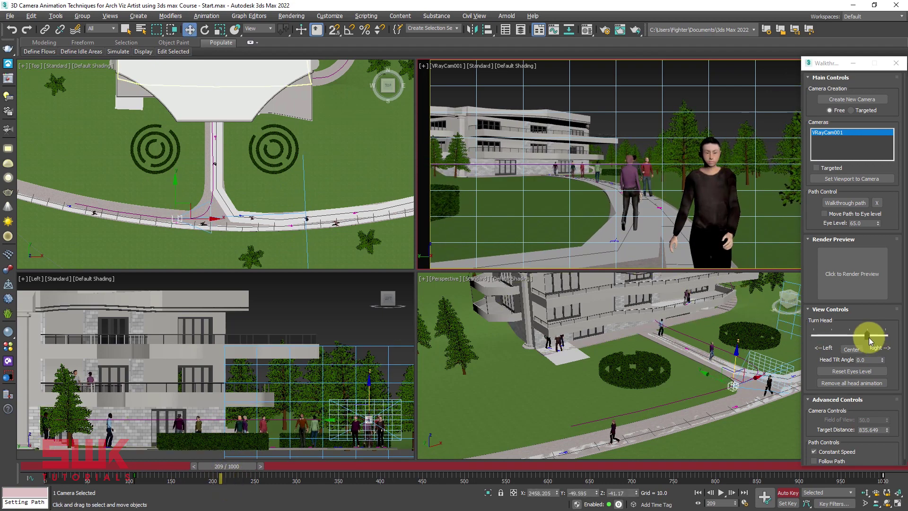
{"action": "left_click_drag", "start_coordinate": [869, 339], "coordinate": [864, 337]}
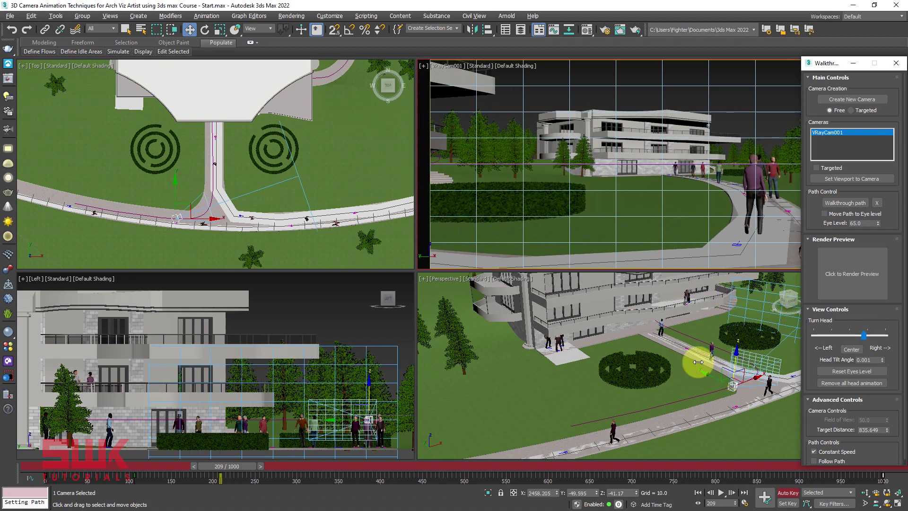
Turn the head back toward centre, then key a left turn toward the doors at frame 351.
{"action": "mouse_move", "coordinate": [232, 470]}
{"action": "left_mouse_down"}
{"action": "mouse_move", "coordinate": [39, 461]}
{"action": "mouse_move", "coordinate": [306, 486]}
{"action": "left_mouse_up"}
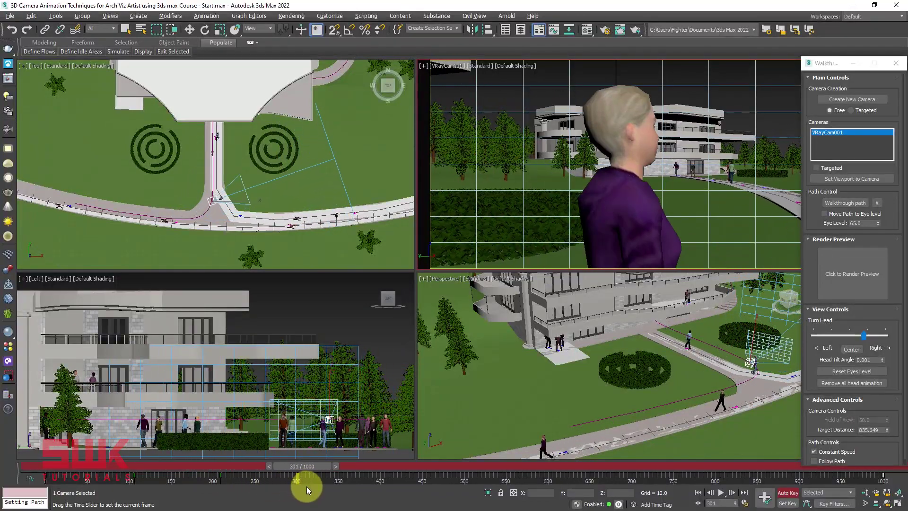
{"action": "left_click_drag", "start_coordinate": [863, 335], "coordinate": [850, 334]}
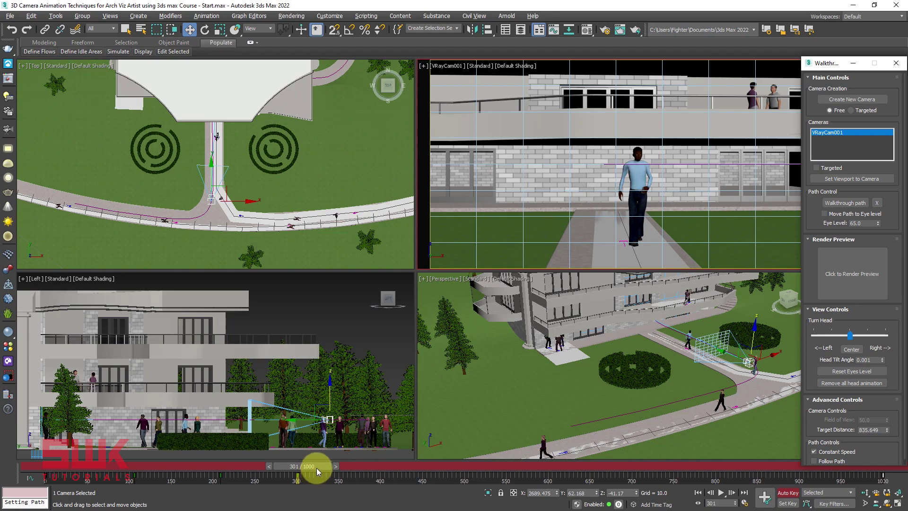
{"action": "mouse_move", "coordinate": [317, 471]}
{"action": "left_mouse_down"}
{"action": "mouse_move", "coordinate": [0, 438]}
{"action": "mouse_move", "coordinate": [362, 479]}
{"action": "left_mouse_up"}
{"action": "key", "text": "w"}
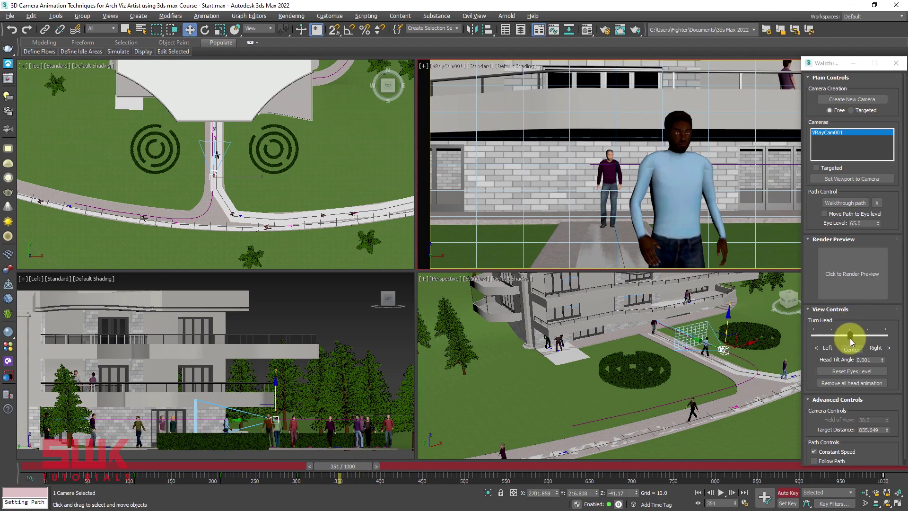
{"action": "left_click_drag", "start_coordinate": [850, 341], "coordinate": [847, 339]}
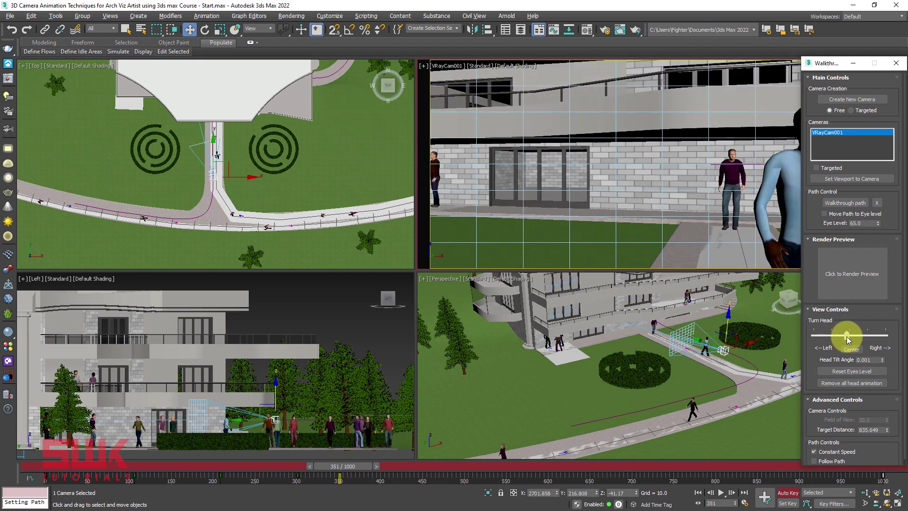
{"action": "left_click_drag", "start_coordinate": [847, 339], "coordinate": [844, 336]}
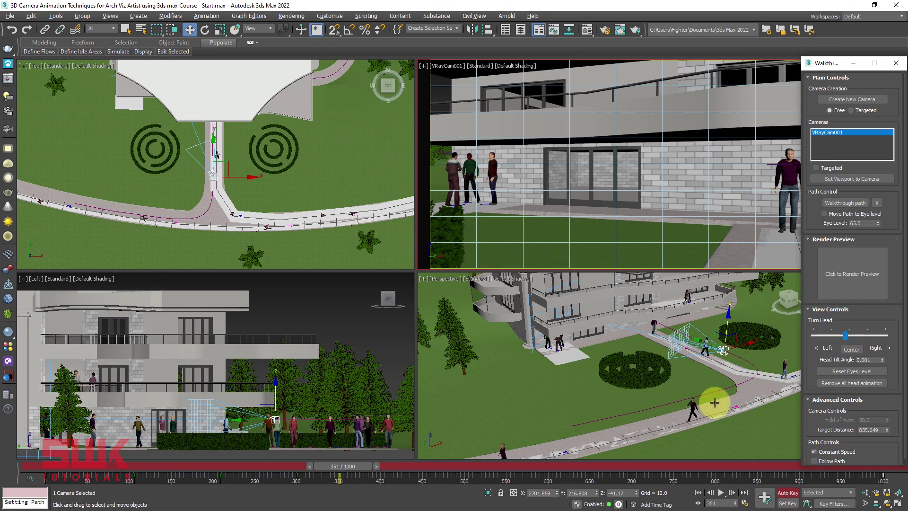
Key another left head turn near frame 380 and delete an unwanted rotation key.
{"action": "right_click", "coordinate": [340, 477]}
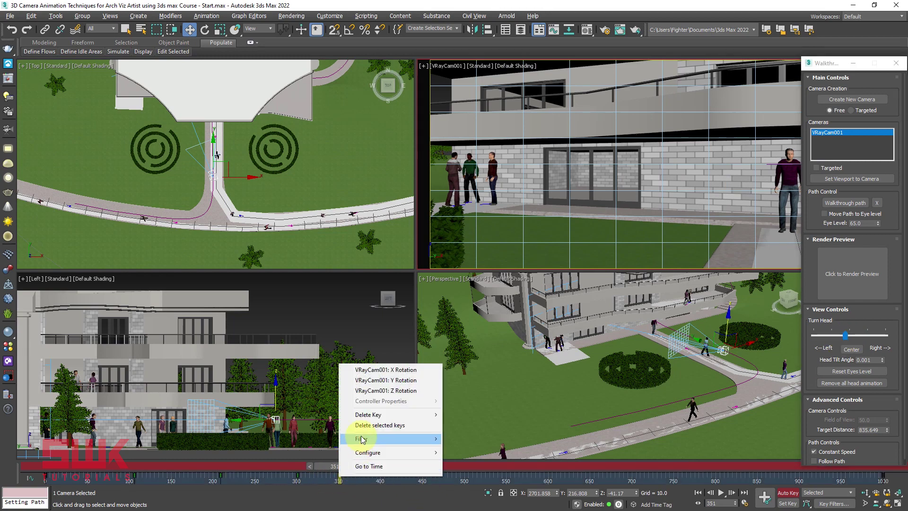
{"action": "left_click", "coordinate": [370, 424]}
{"action": "left_click_drag", "start_coordinate": [337, 466], "coordinate": [368, 468]}
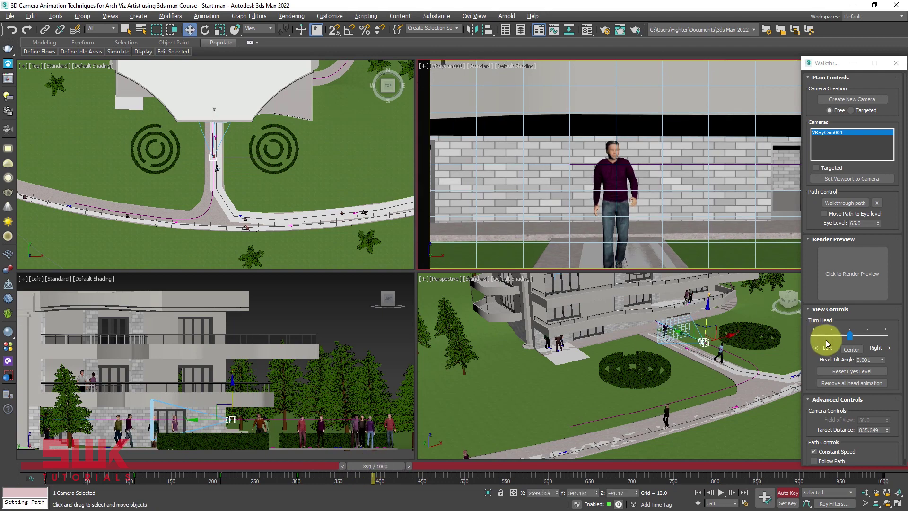
{"action": "left_click_drag", "start_coordinate": [850, 339], "coordinate": [845, 339]}
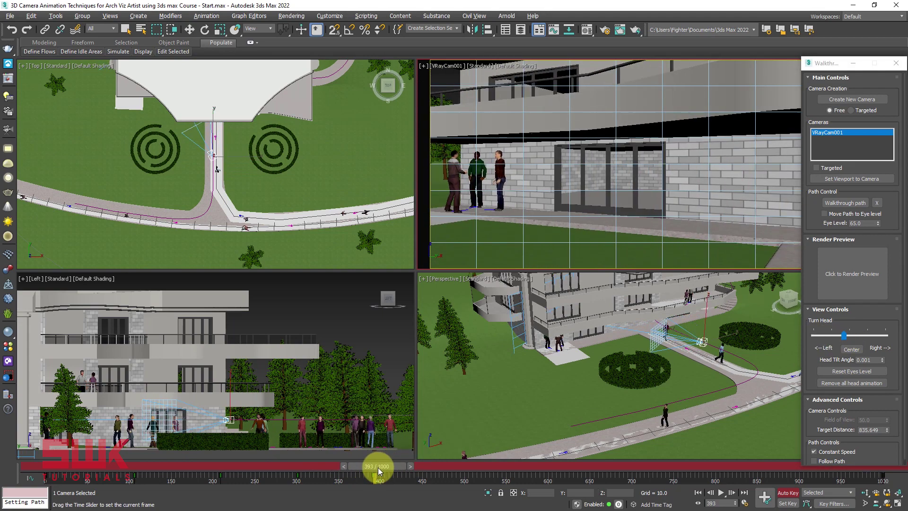
{"action": "mouse_move", "coordinate": [378, 469]}
{"action": "left_mouse_down"}
{"action": "mouse_move", "coordinate": [297, 470]}
{"action": "mouse_move", "coordinate": [381, 476]}
{"action": "mouse_move", "coordinate": [296, 475]}
{"action": "mouse_move", "coordinate": [356, 482]}
{"action": "left_mouse_up"}
{"action": "right_click", "coordinate": [366, 477]}
{"action": "left_click", "coordinate": [402, 427]}
Nudge the head at frame 375 and turn it toward the building's glass doors at frame 423.
{"action": "key", "text": "w"}
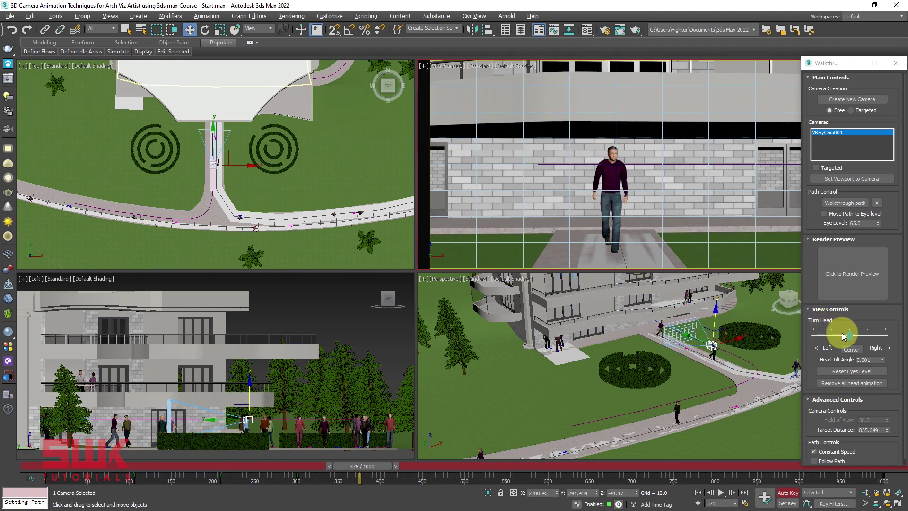
{"action": "left_click_drag", "start_coordinate": [849, 333], "coordinate": [848, 338]}
{"action": "mouse_move", "coordinate": [365, 466]}
{"action": "left_mouse_down"}
{"action": "mouse_move", "coordinate": [421, 475]}
{"action": "mouse_move", "coordinate": [411, 482]}
{"action": "left_mouse_up"}
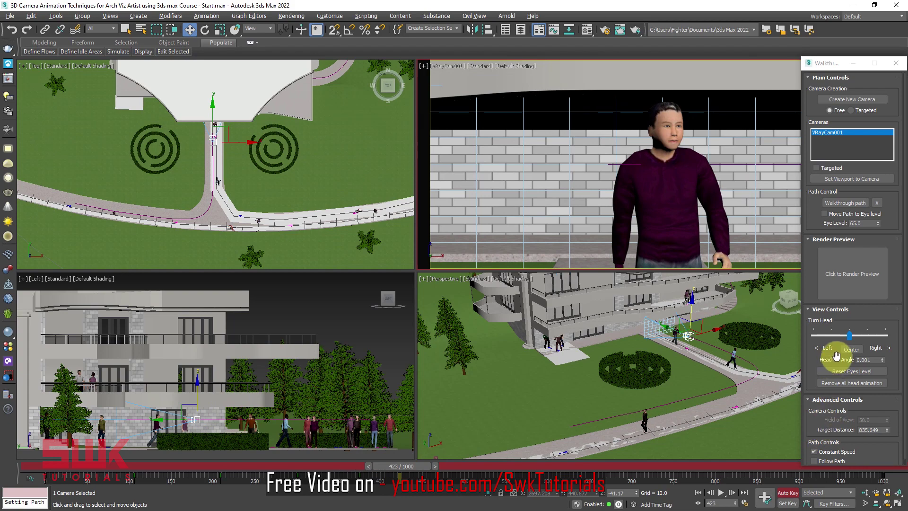
{"action": "left_click_drag", "start_coordinate": [850, 339], "coordinate": [844, 338]}
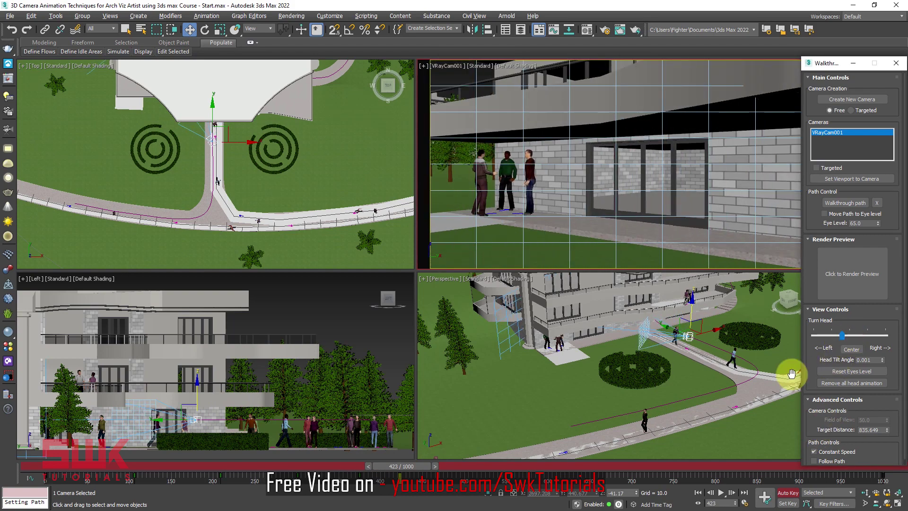
Key a slight left head turn at frame 487 so the camera faces the people by the glass doors.
{"action": "left_click", "coordinate": [708, 494]}
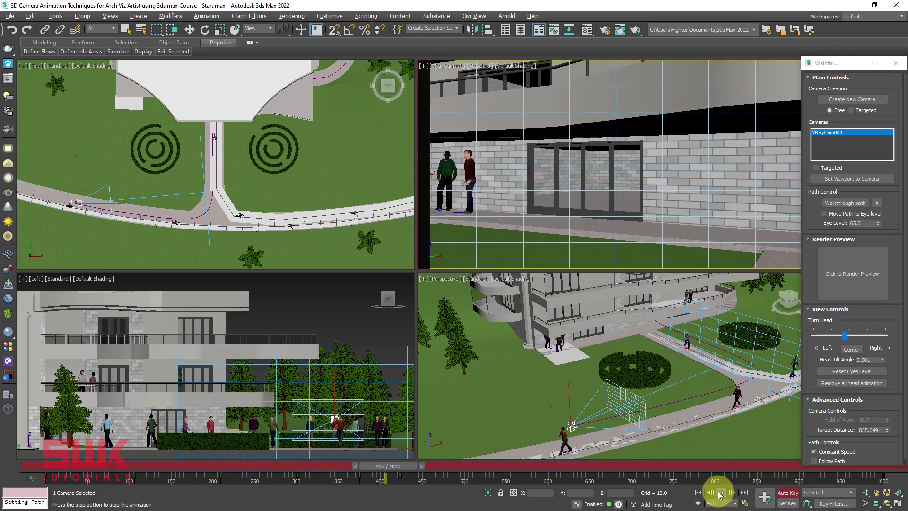
{"action": "left_click", "coordinate": [720, 494]}
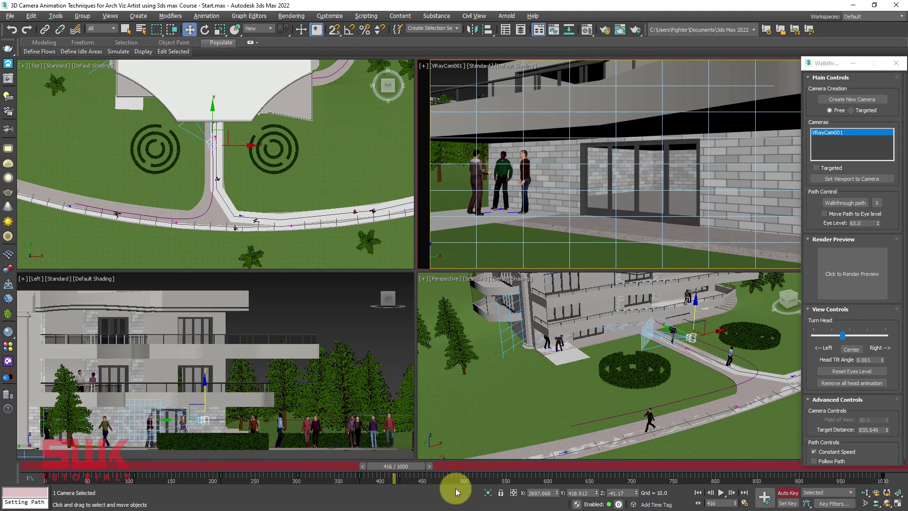
{"action": "left_click_drag", "start_coordinate": [401, 470], "coordinate": [452, 474]}
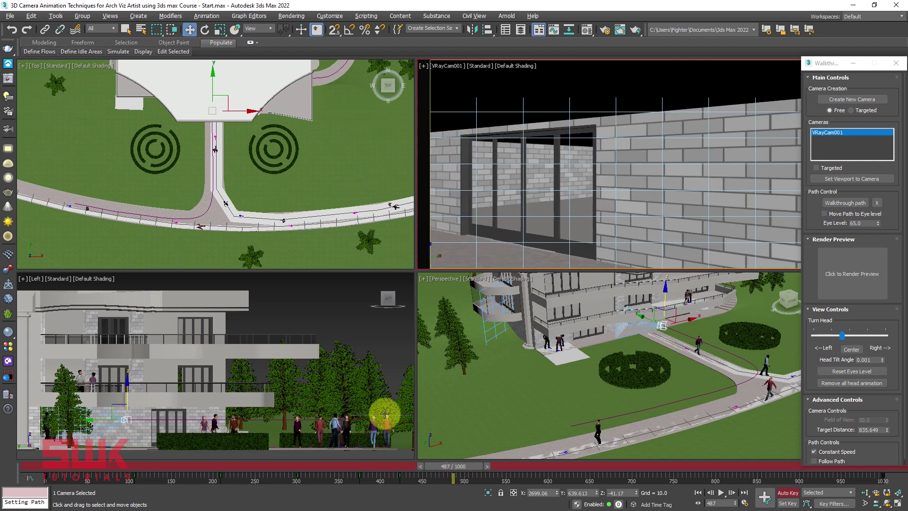
{"action": "left_click_drag", "start_coordinate": [842, 340], "coordinate": [839, 339]}
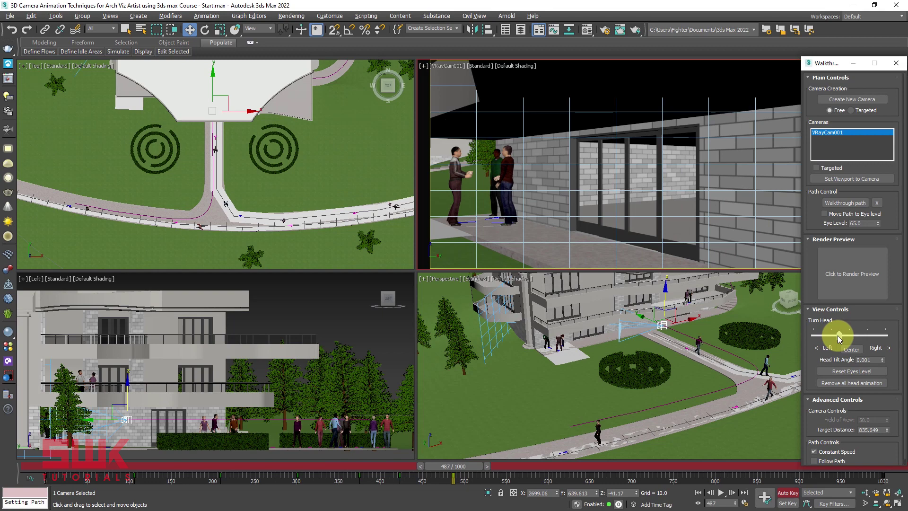
Key head turns to the right toward the wall opening between frames 549 and 685.
{"action": "left_click_drag", "start_coordinate": [445, 470], "coordinate": [498, 472]}
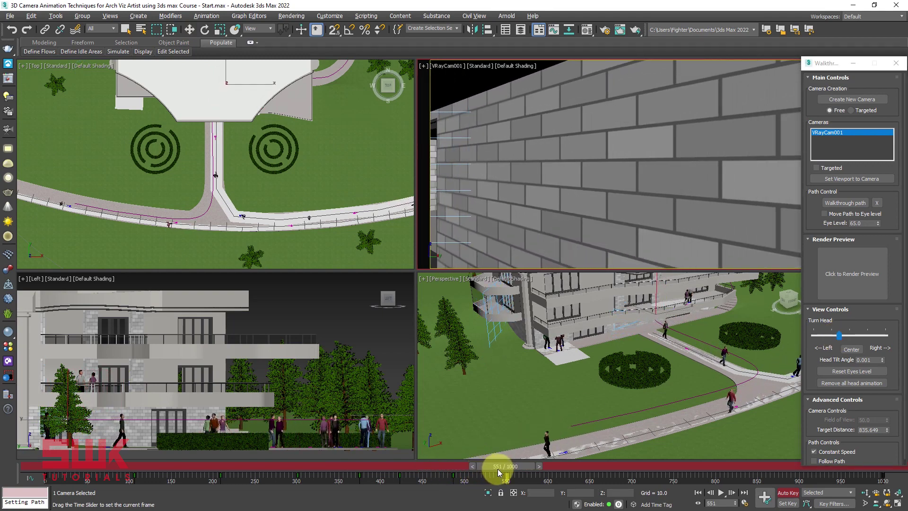
{"action": "left_click_drag", "start_coordinate": [840, 337], "coordinate": [865, 345]}
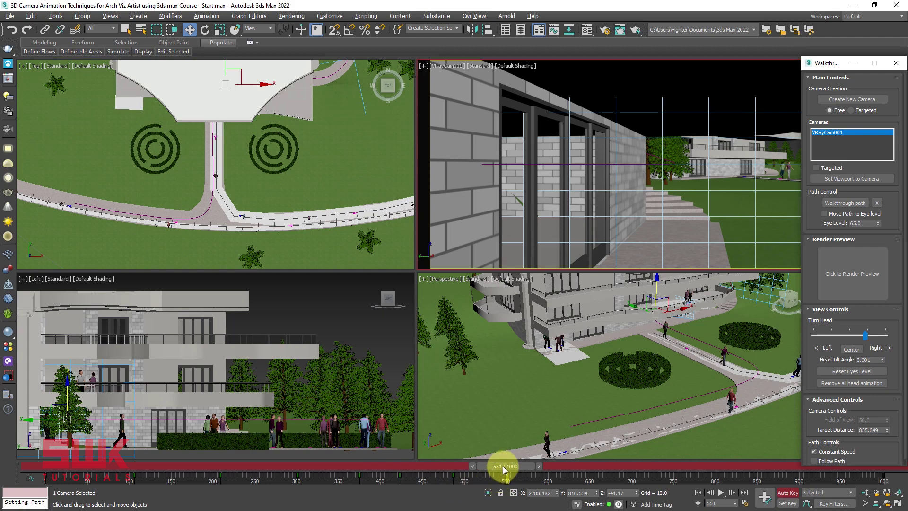
{"action": "mouse_move", "coordinate": [504, 468]}
{"action": "left_mouse_down"}
{"action": "mouse_move", "coordinate": [464, 470]}
{"action": "mouse_move", "coordinate": [544, 480]}
{"action": "left_mouse_up"}
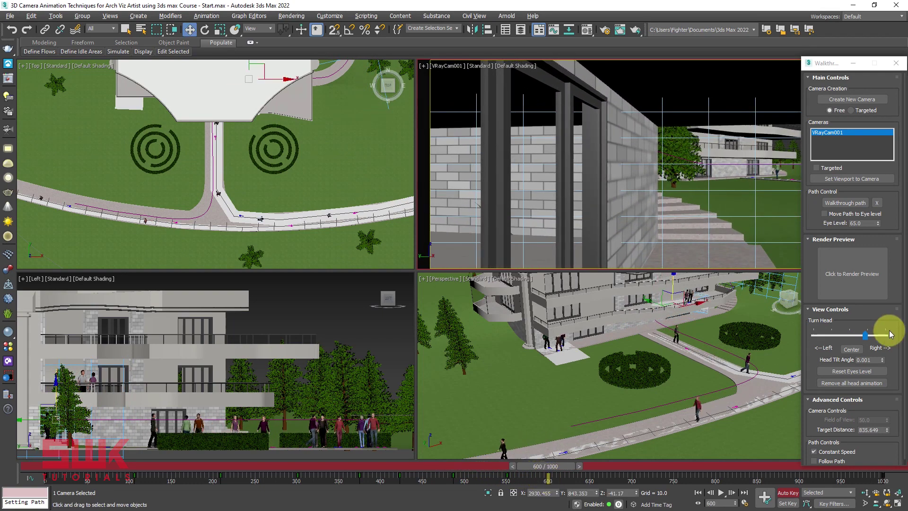
{"action": "left_click_drag", "start_coordinate": [865, 337], "coordinate": [866, 337]}
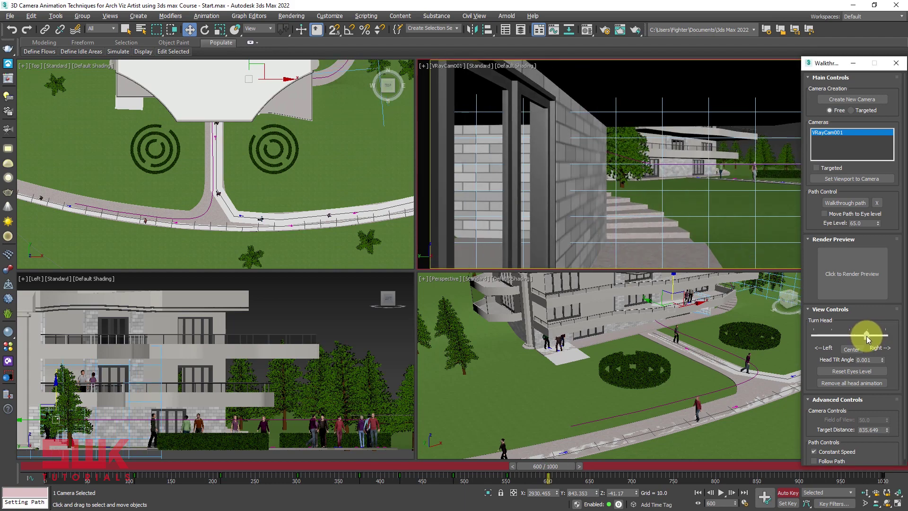
{"action": "left_click_drag", "start_coordinate": [543, 469], "coordinate": [655, 474]}
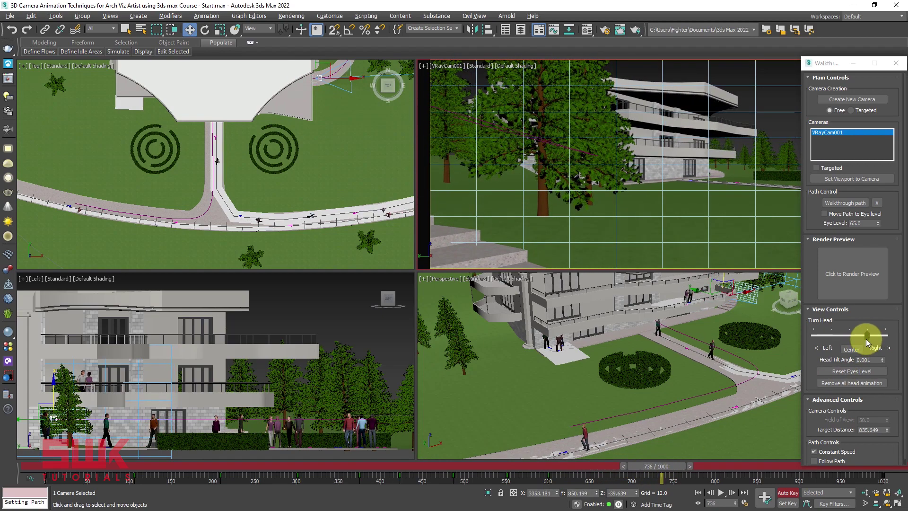
{"action": "left_click_drag", "start_coordinate": [867, 338], "coordinate": [868, 334]}
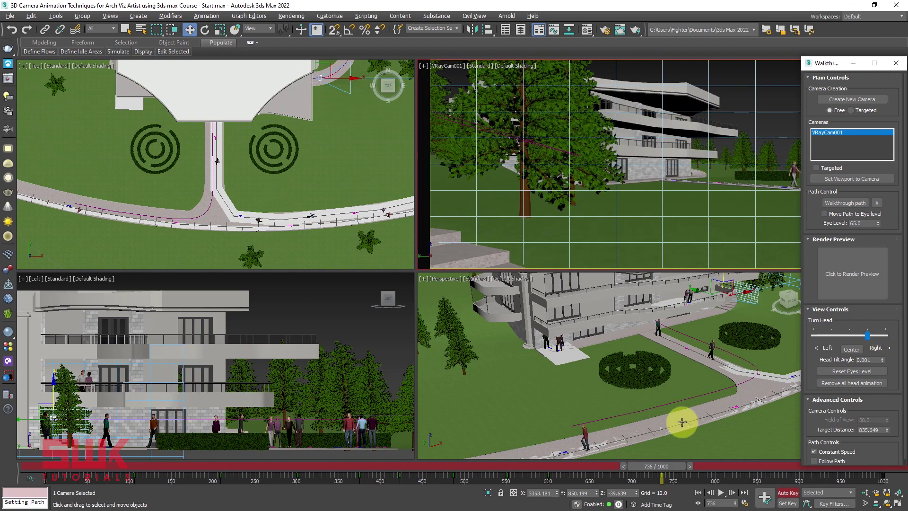
Key the head back to center facing the stairs at frame 799, then left toward the facade near 904.
{"action": "left_click_drag", "start_coordinate": [651, 464], "coordinate": [703, 466]}
{"action": "left_click", "coordinate": [855, 342]}
{"action": "left_click_drag", "start_coordinate": [868, 336], "coordinate": [847, 338]}
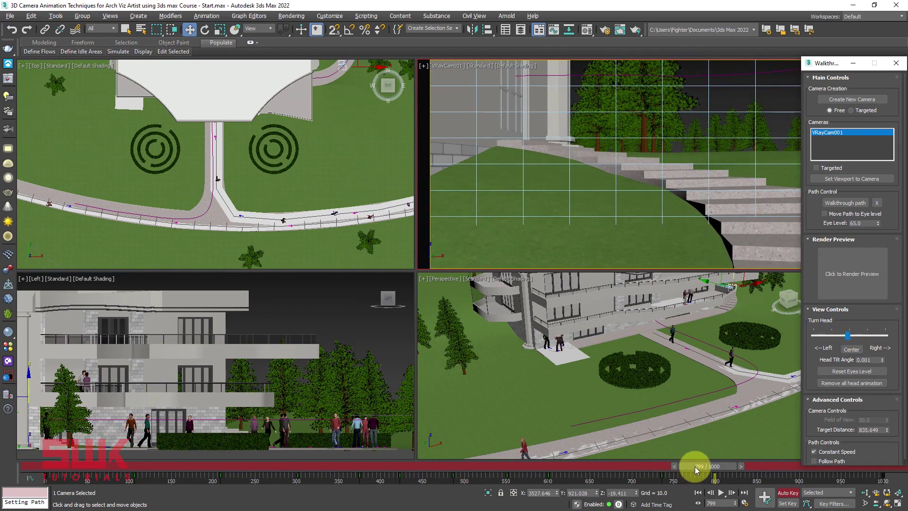
{"action": "left_click_drag", "start_coordinate": [695, 470], "coordinate": [882, 472]}
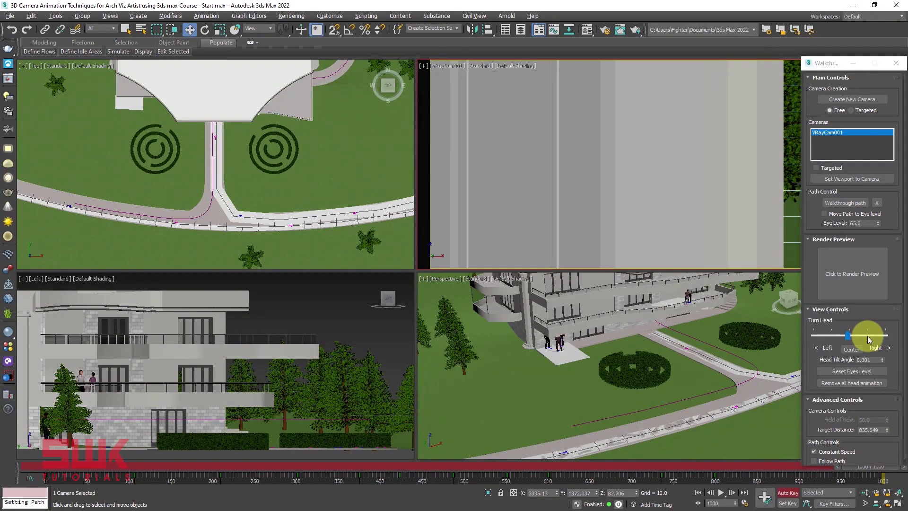
{"action": "left_click_drag", "start_coordinate": [847, 333], "coordinate": [831, 331]}
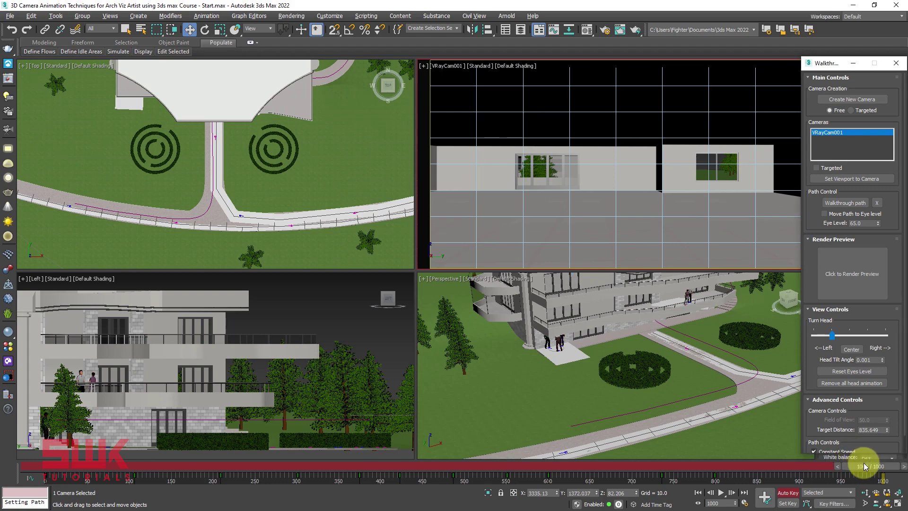
{"action": "left_click_drag", "start_coordinate": [864, 466], "coordinate": [495, 424]}
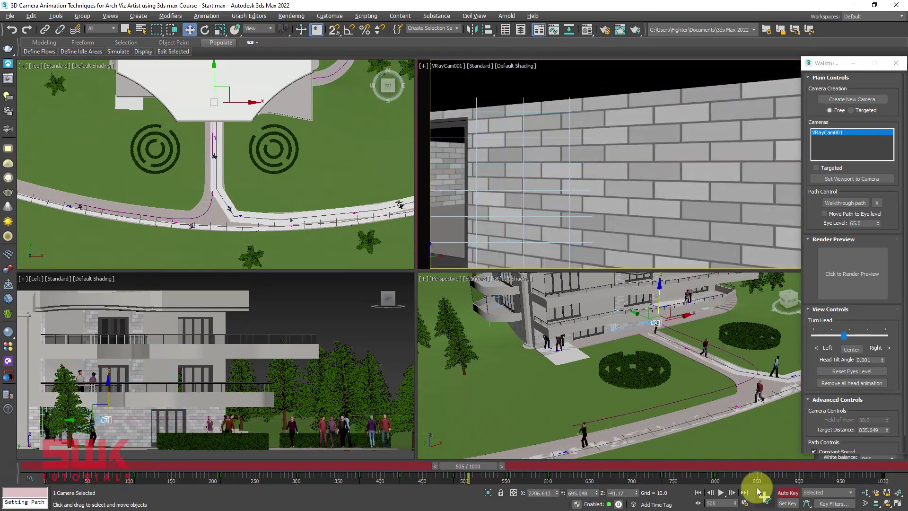
At frame 0, try tilting the camera head upward, then reset the tilt to level.
{"action": "left_click", "coordinate": [697, 492]}
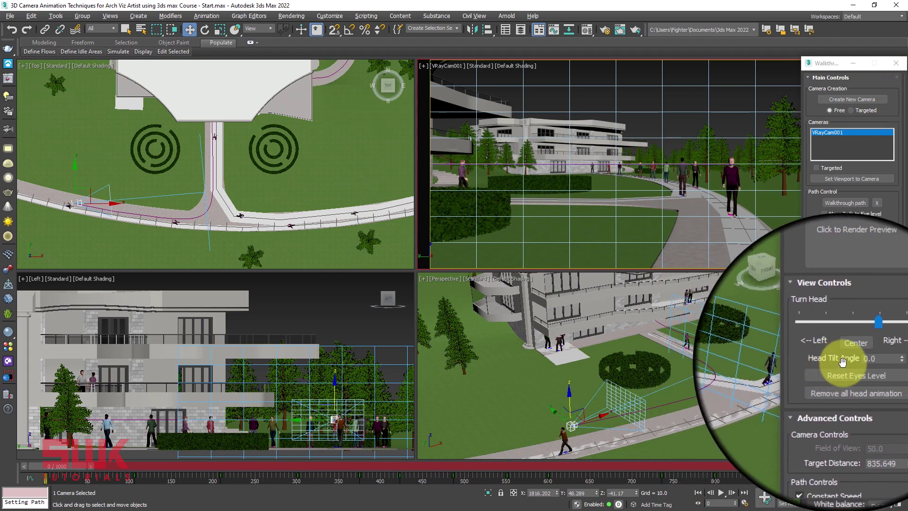
{"action": "left_click_drag", "start_coordinate": [883, 358], "coordinate": [887, 330]}
{"action": "right_click", "coordinate": [887, 331]}
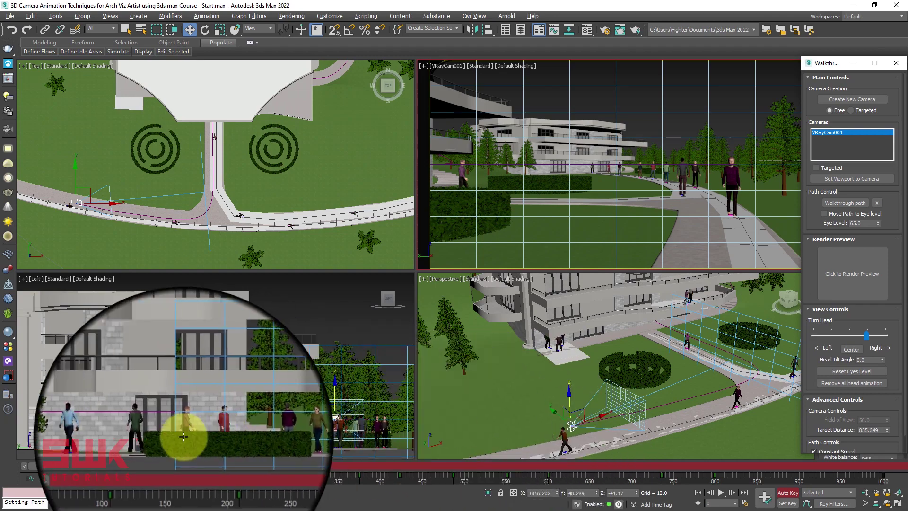
Raise the head tilt angle to about 2.9 around frame 217, checking nearby frames.
{"action": "mouse_move", "coordinate": [63, 464]}
{"action": "left_mouse_down"}
{"action": "mouse_move", "coordinate": [291, 469]}
{"action": "mouse_move", "coordinate": [260, 472]}
{"action": "left_mouse_up"}
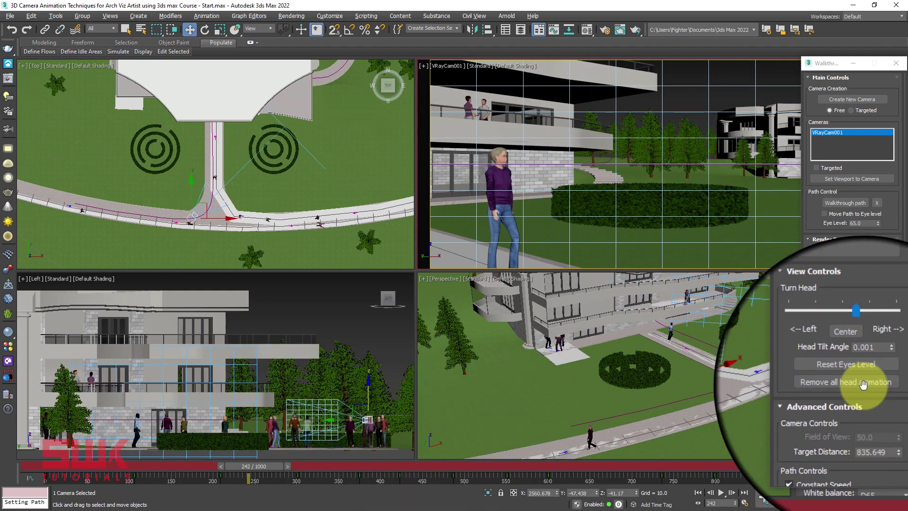
{"action": "left_click_drag", "start_coordinate": [882, 361], "coordinate": [883, 342]}
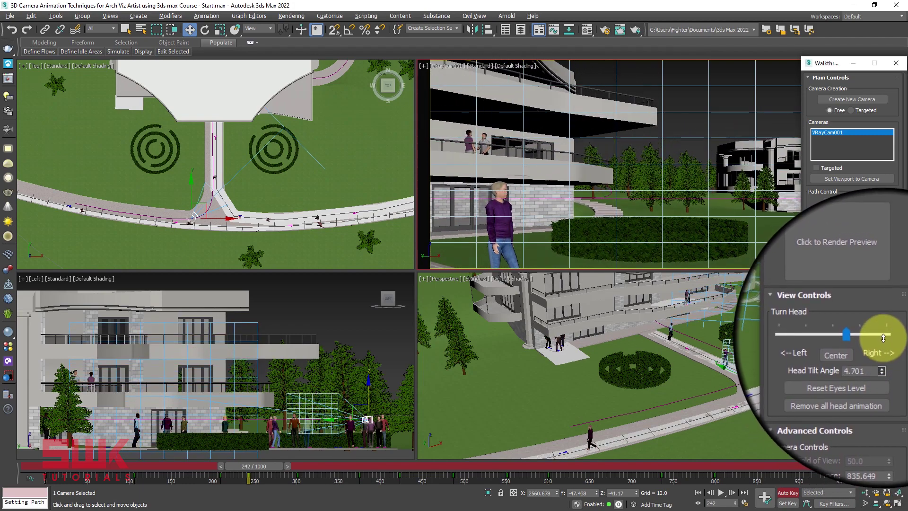
{"action": "mouse_move", "coordinate": [269, 473]}
{"action": "left_mouse_down"}
{"action": "mouse_move", "coordinate": [224, 466]}
{"action": "mouse_move", "coordinate": [283, 472]}
{"action": "left_mouse_up"}
{"action": "key", "text": "w"}
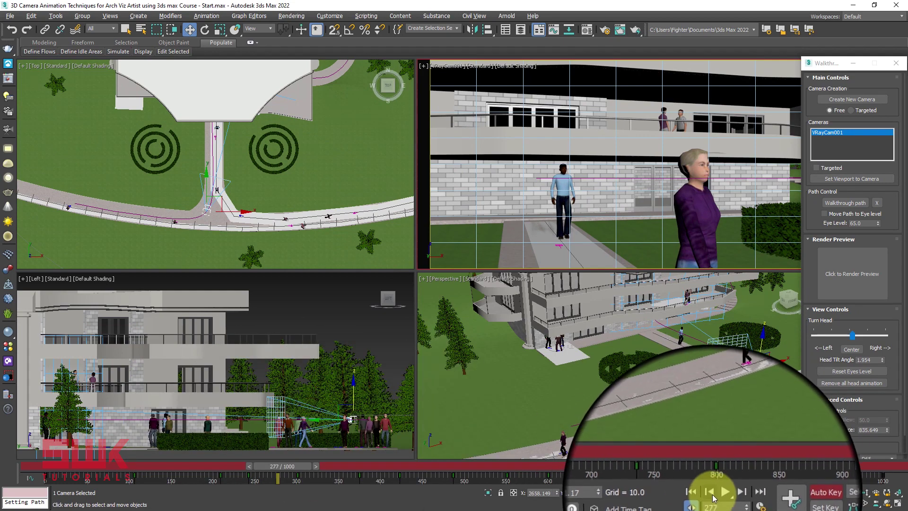
Key a head tilt angle of 5.401 at frame 282, review it, and return to the start.
{"action": "left_click", "coordinate": [713, 497]}
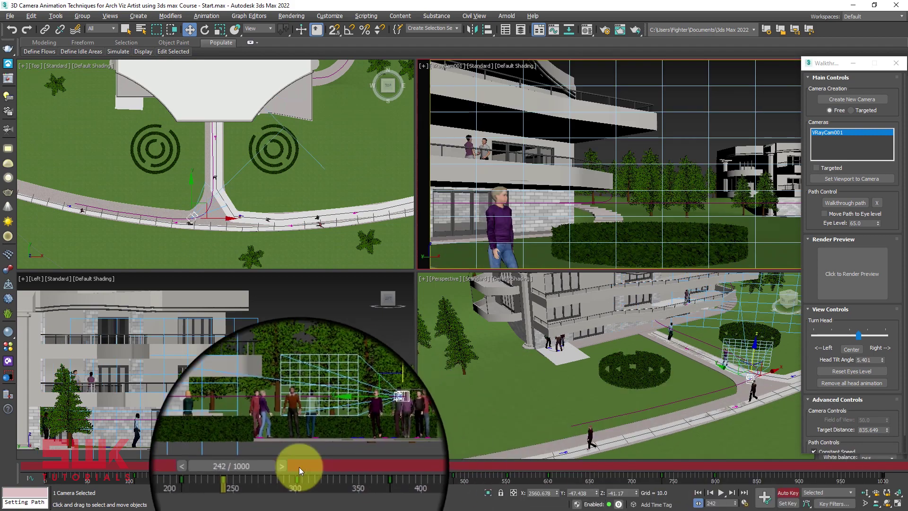
{"action": "left_click_drag", "start_coordinate": [820, 424], "coordinate": [810, 367]}
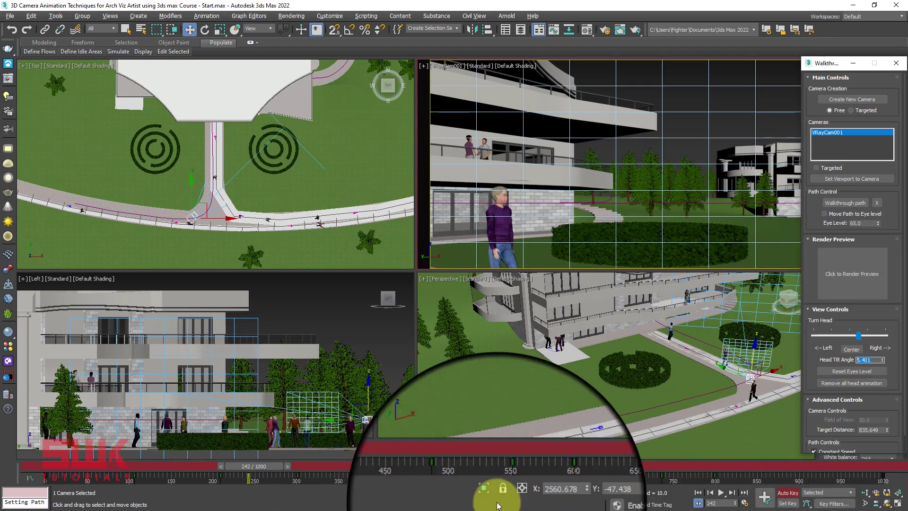
{"action": "left_click_drag", "start_coordinate": [257, 470], "coordinate": [291, 470]}
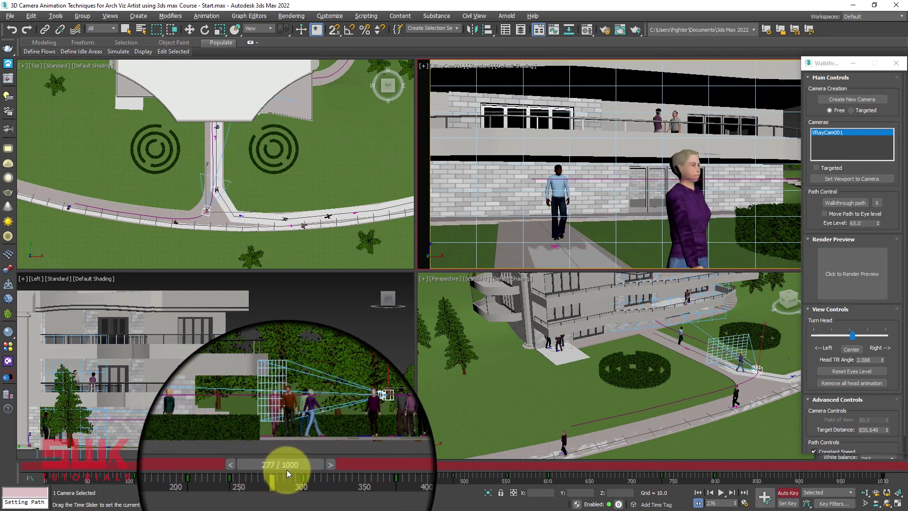
{"action": "key", "text": "w"}
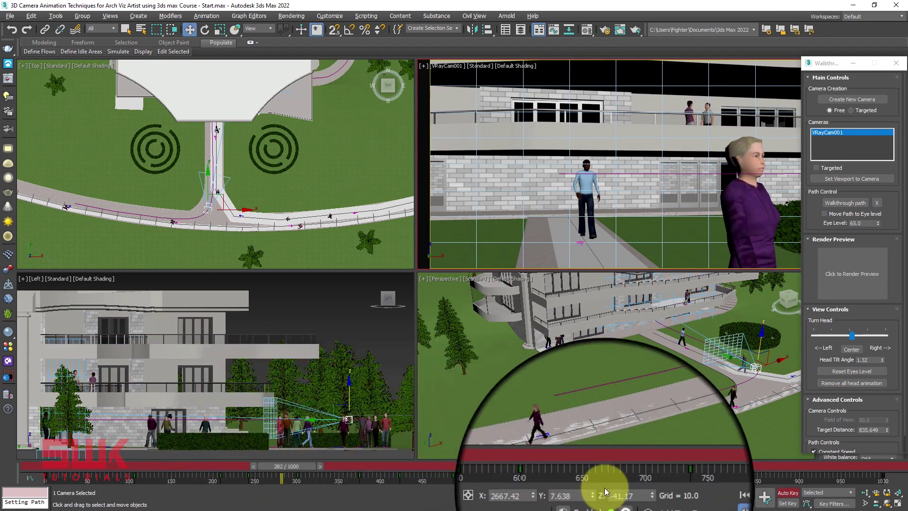
{"action": "double_click", "coordinate": [871, 362]}
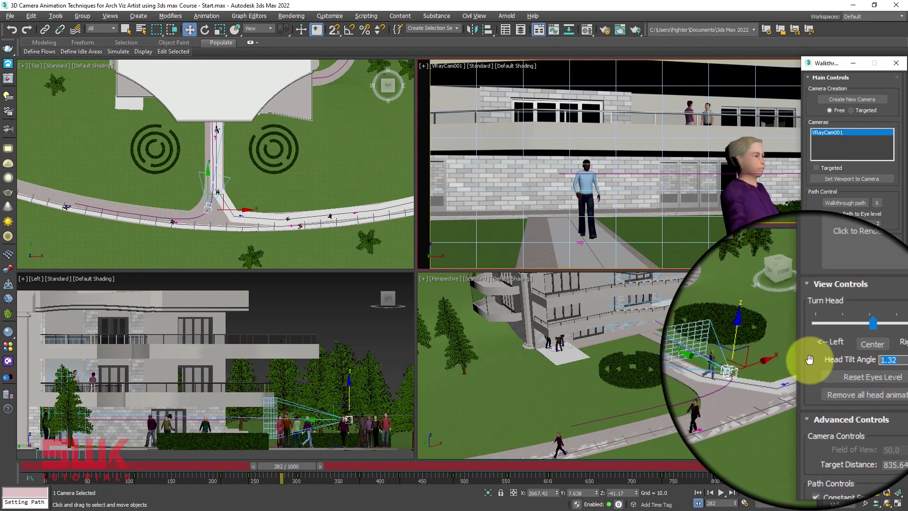
{"action": "type", "text": "5.401"}
{"action": "key", "text": "Return"}
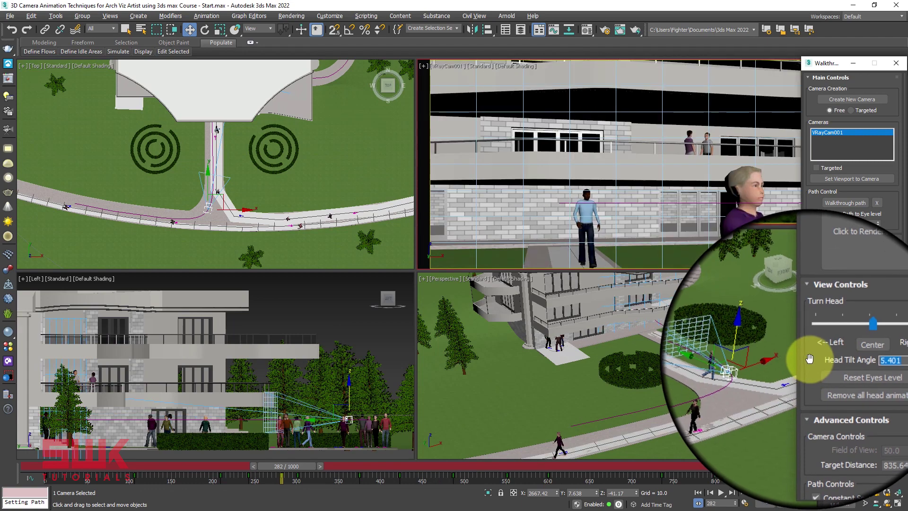
{"action": "left_click_drag", "start_coordinate": [294, 464], "coordinate": [215, 466]}
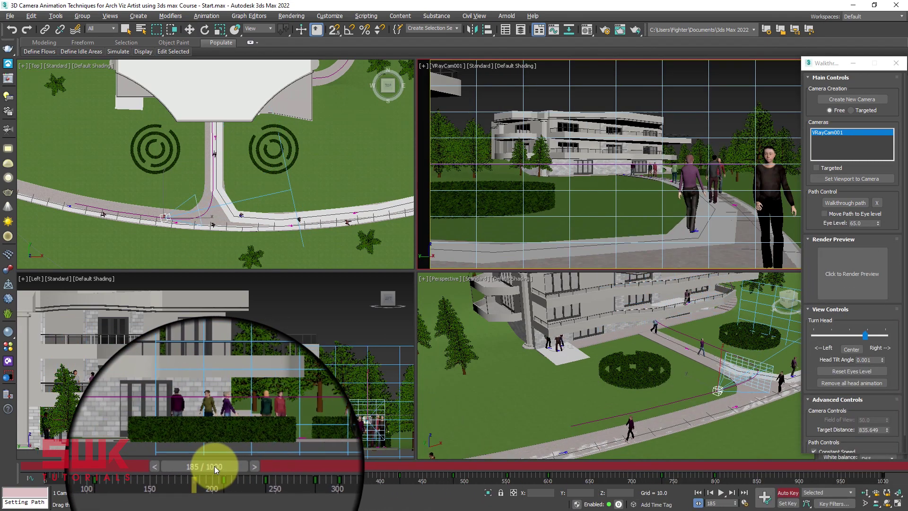
{"action": "left_click", "coordinate": [701, 493]}
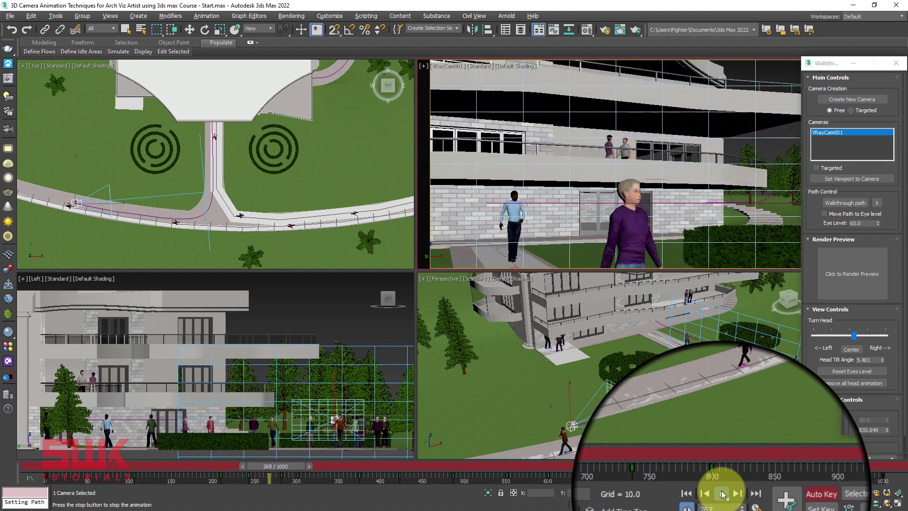
Stop playback at frame 323, delete the selected camera rotation keys, and scrub ahead to frame 360.
{"action": "left_click", "coordinate": [722, 494]}
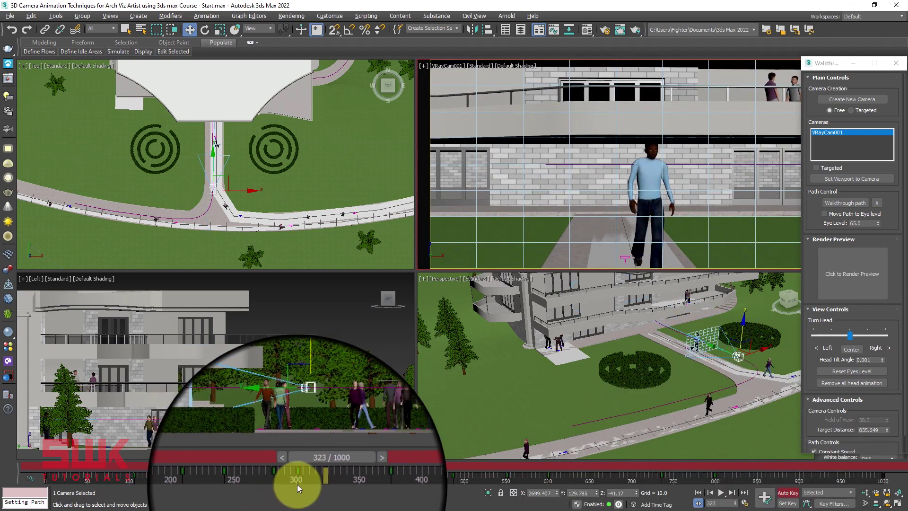
{"action": "right_click", "coordinate": [281, 473]}
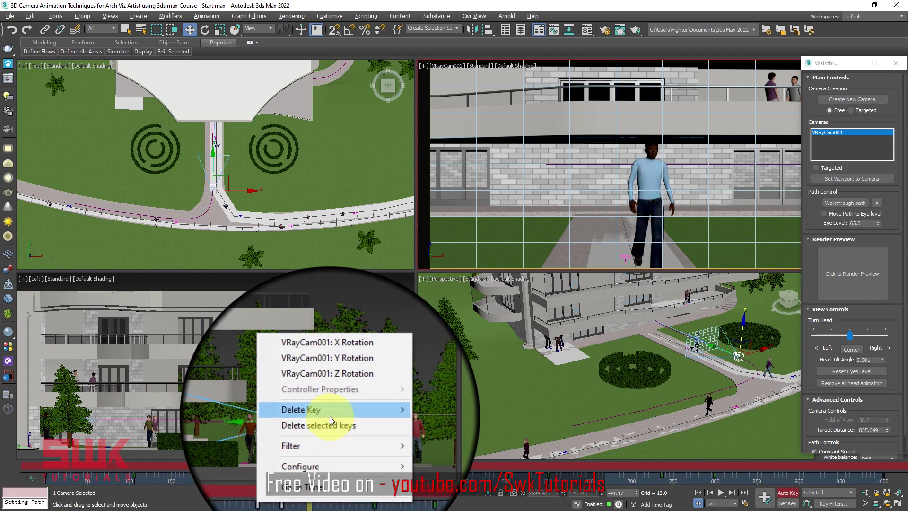
{"action": "left_click", "coordinate": [327, 424]}
{"action": "left_click_drag", "start_coordinate": [312, 464], "coordinate": [342, 467]}
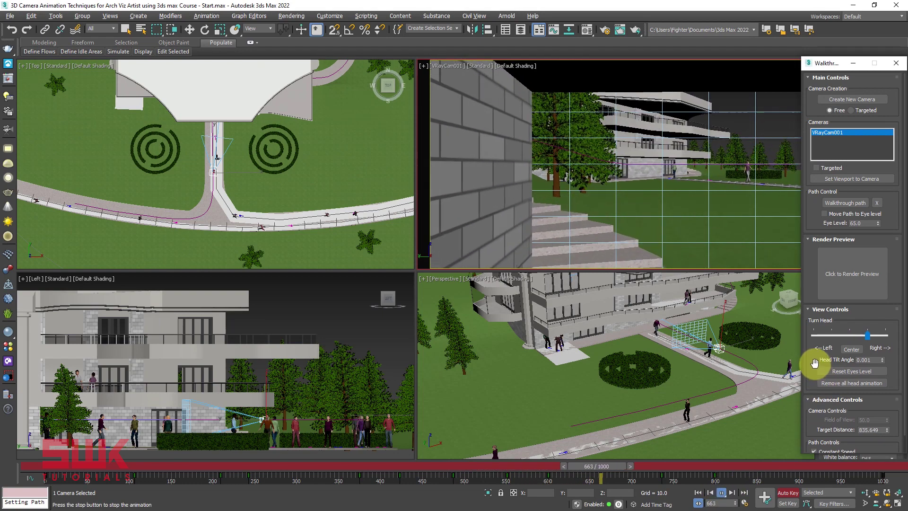
{"action": "left_click_drag", "start_coordinate": [814, 364], "coordinate": [812, 335]}
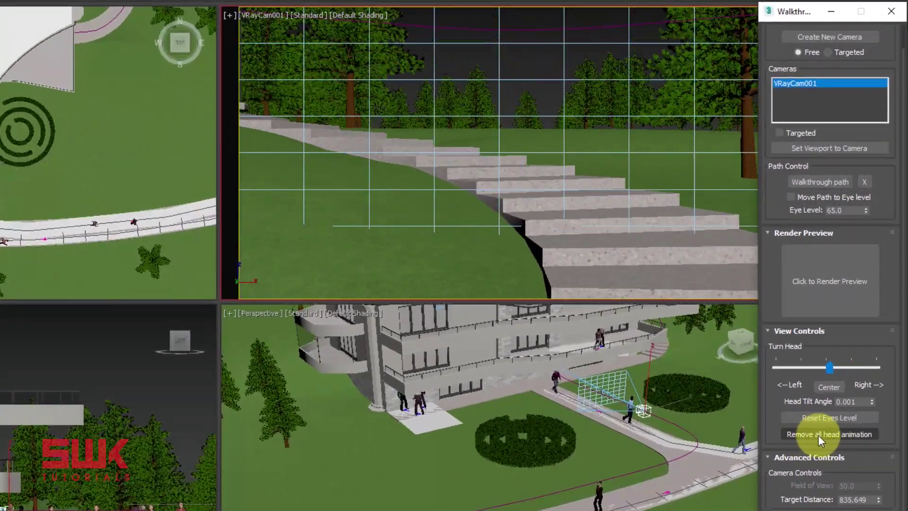
Remove all head animation from VRayCam001 in the Walkthrough Assistant.
{"action": "left_click", "coordinate": [818, 435]}
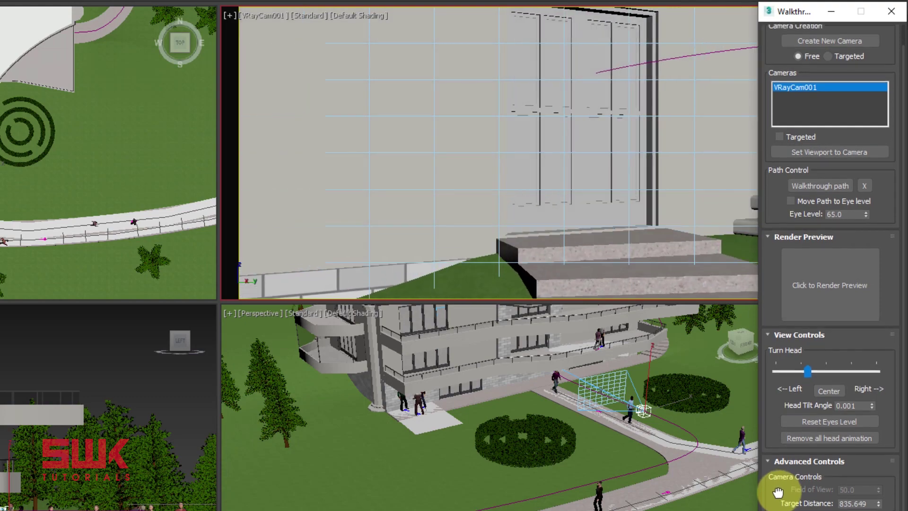
{"action": "scroll", "coordinate": [778, 488], "scroll_direction": "up", "scroll_amount": 2}
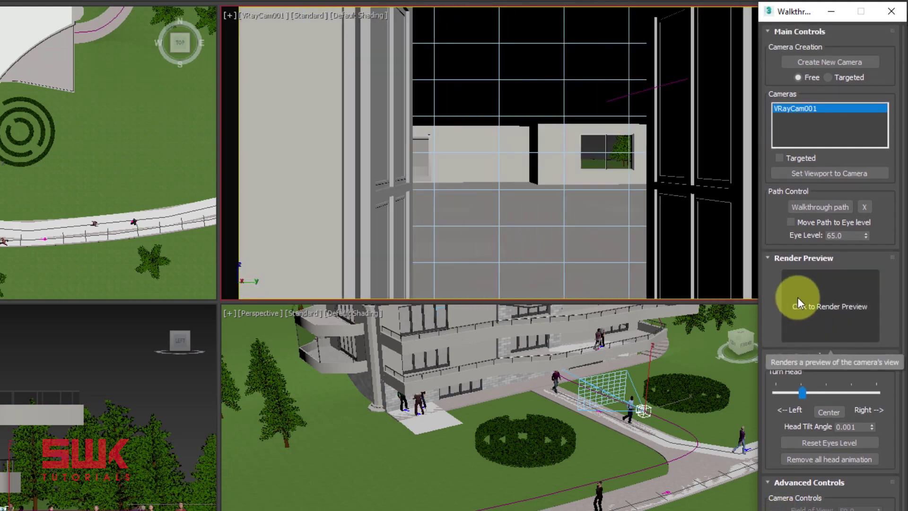
{"action": "left_click", "coordinate": [804, 214]}
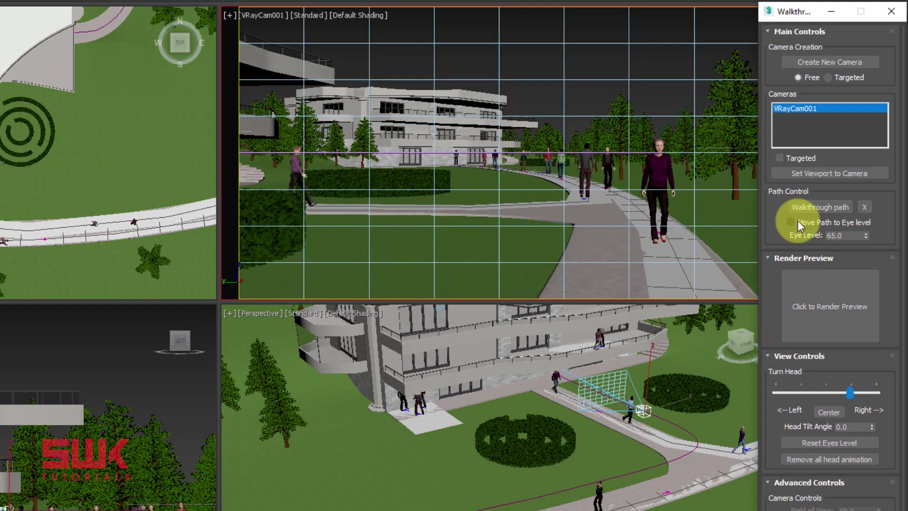